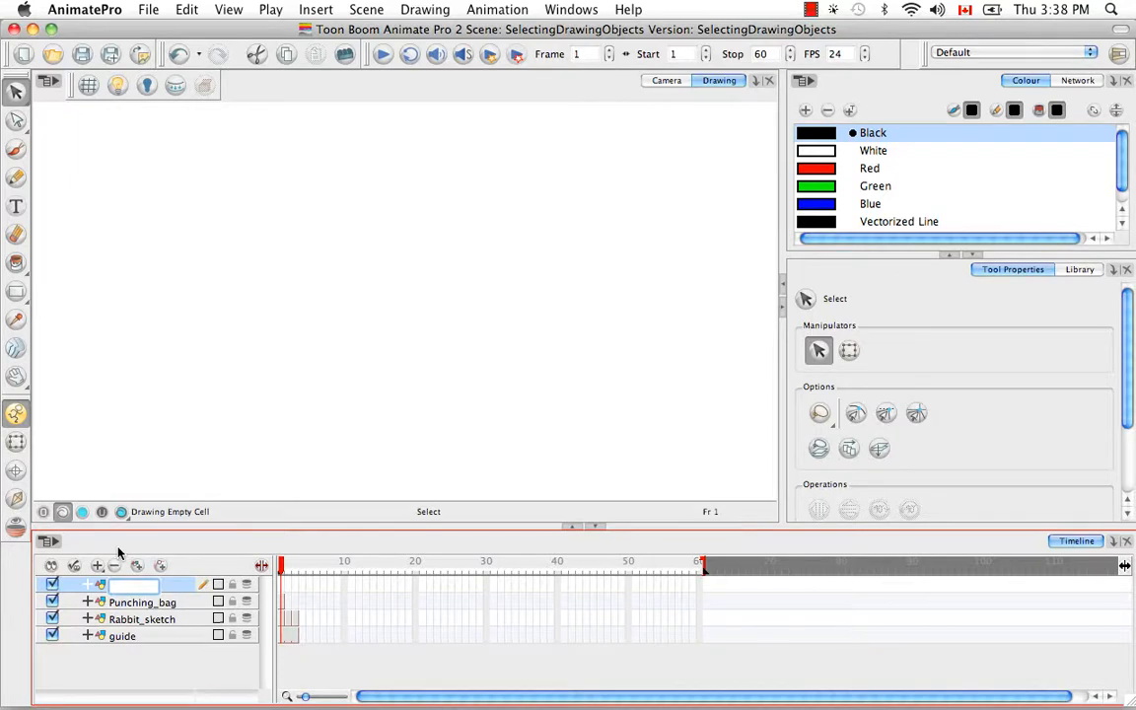
# Name the new drawing layer Dojo
pyautogui.write('Dojo')
pyautogui.press('Return')
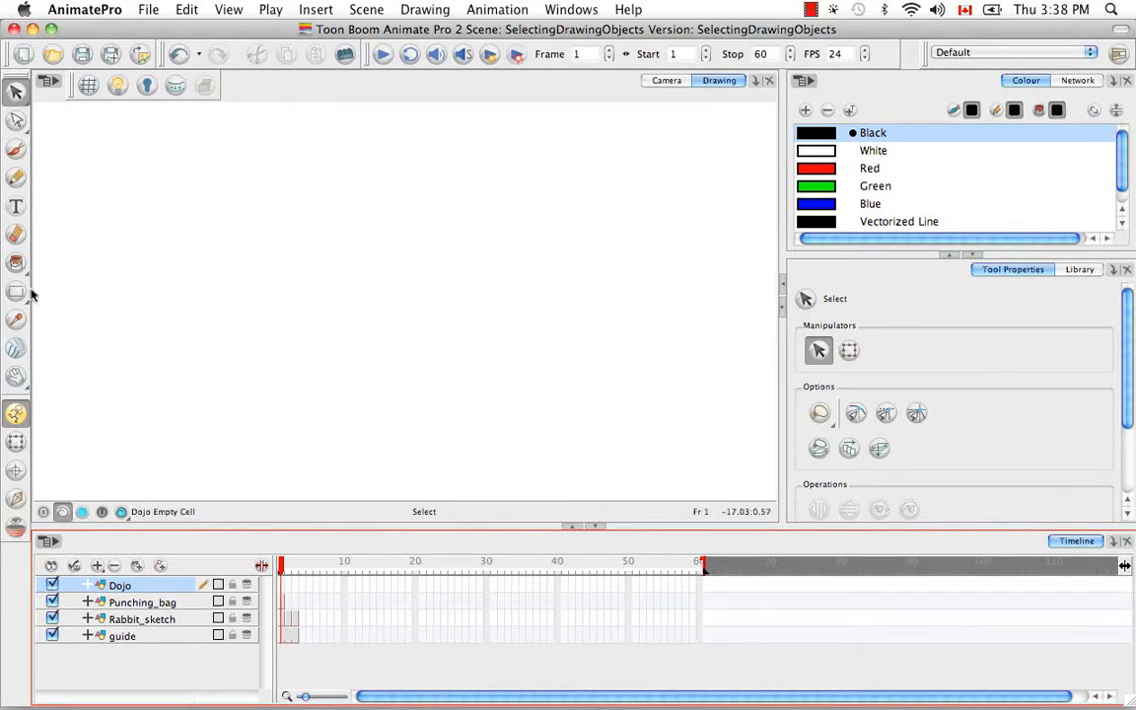
# Draw four separate black-outlined rectangles of different sizes across the Dojo layer's first frame
pyautogui.moveTo(15, 291); pyautogui.dragTo(98, 324)
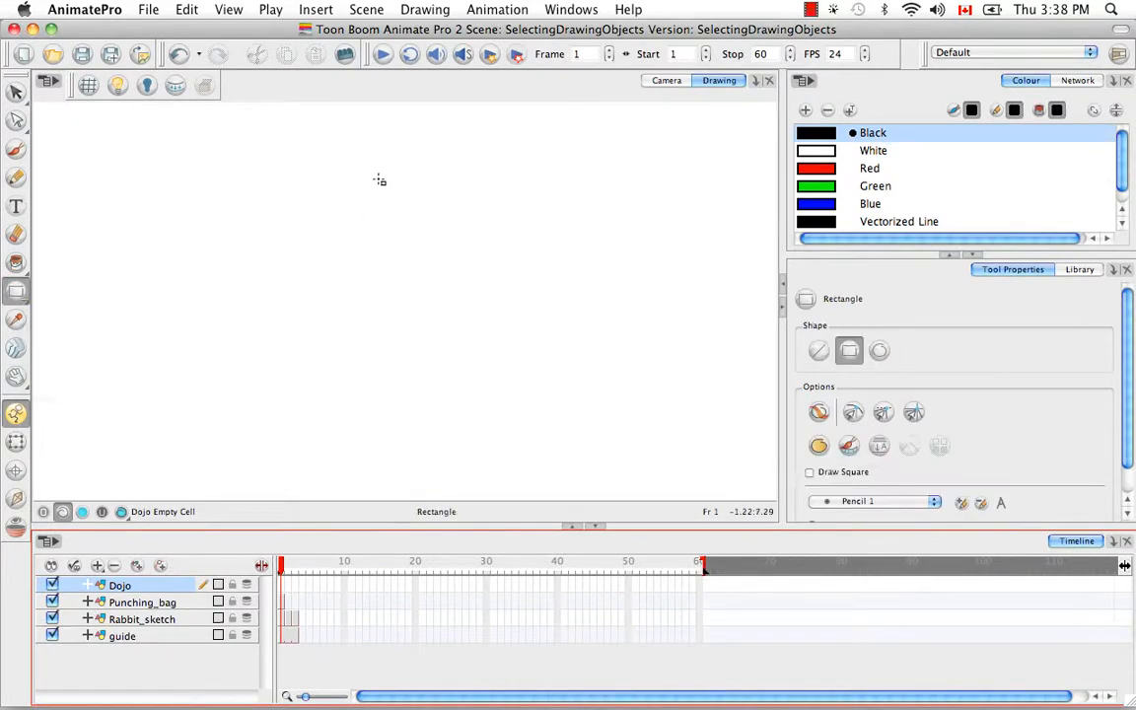
pyautogui.moveTo(350, 142); pyautogui.dragTo(474, 247)
pyautogui.moveTo(74, 209)
pyautogui.mouseDown()
pyautogui.moveTo(216, 294)
pyautogui.moveTo(209, 357)
pyautogui.mouseUp()
pyautogui.moveTo(250, 300)
pyautogui.mouseDown()
pyautogui.moveTo(431, 355)
pyautogui.moveTo(446, 462)
pyautogui.mouseUp()
pyautogui.moveTo(675, 212)
pyautogui.mouseDown()
pyautogui.moveTo(639, 210)
pyautogui.moveTo(522, 375)
pyautogui.mouseUp()
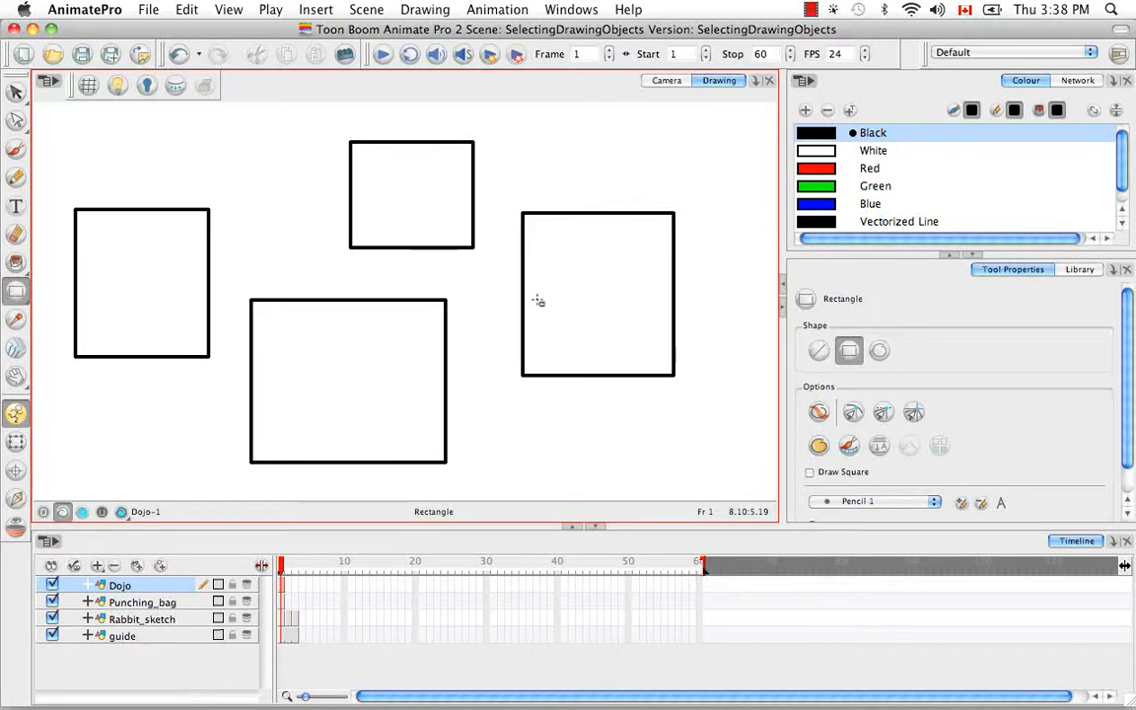
# Lasso-select artwork across several layers in the Camera view, clear the selection and make Dojo the active layer again
pyautogui.click(669, 82)
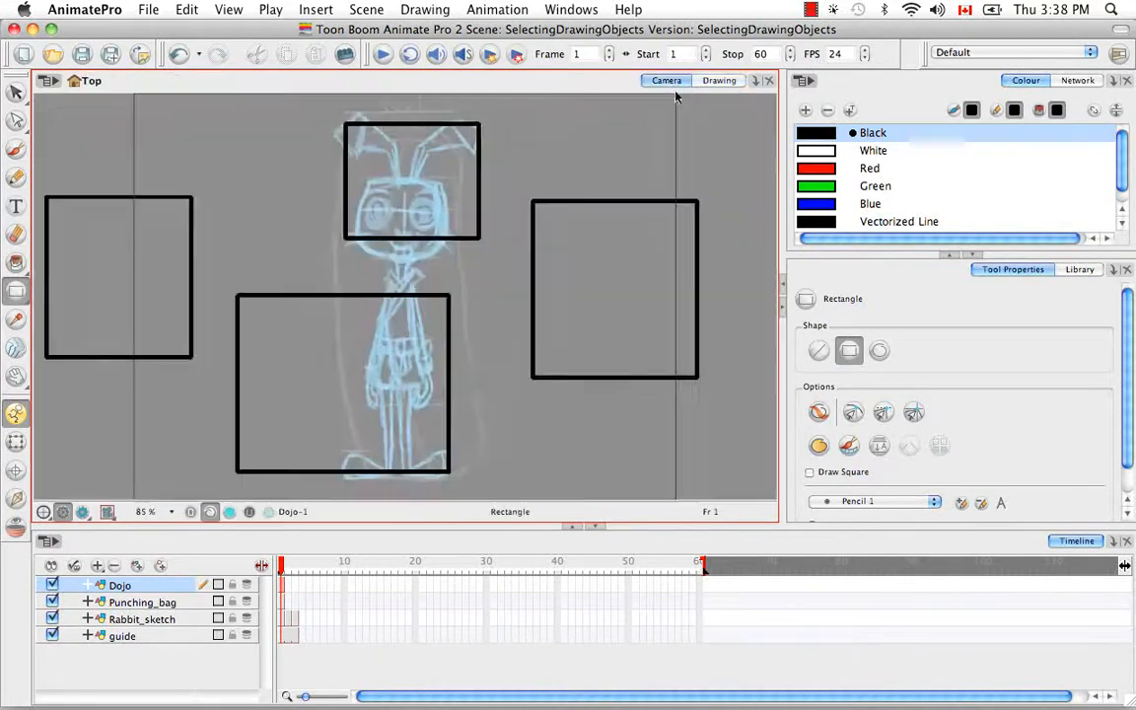
pyautogui.moveTo(16, 92); pyautogui.dragTo(44, 92)
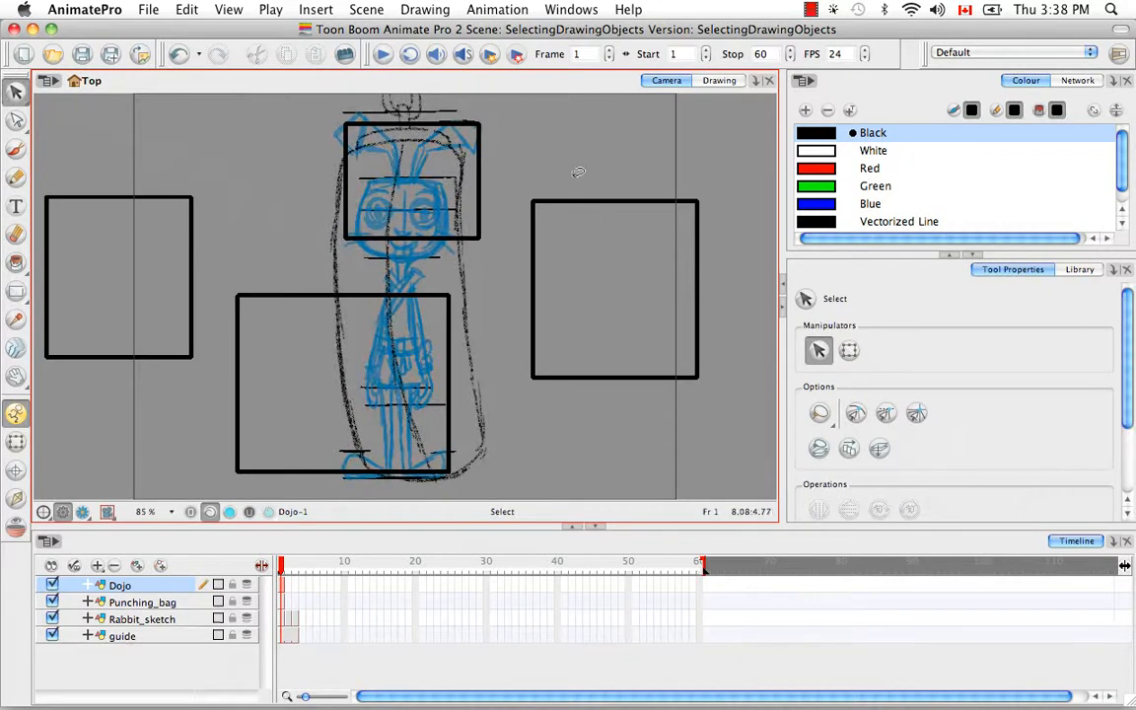
pyautogui.moveTo(572, 154)
pyautogui.mouseDown()
pyautogui.moveTo(472, 307)
pyautogui.moveTo(590, 243)
pyautogui.mouseUp()
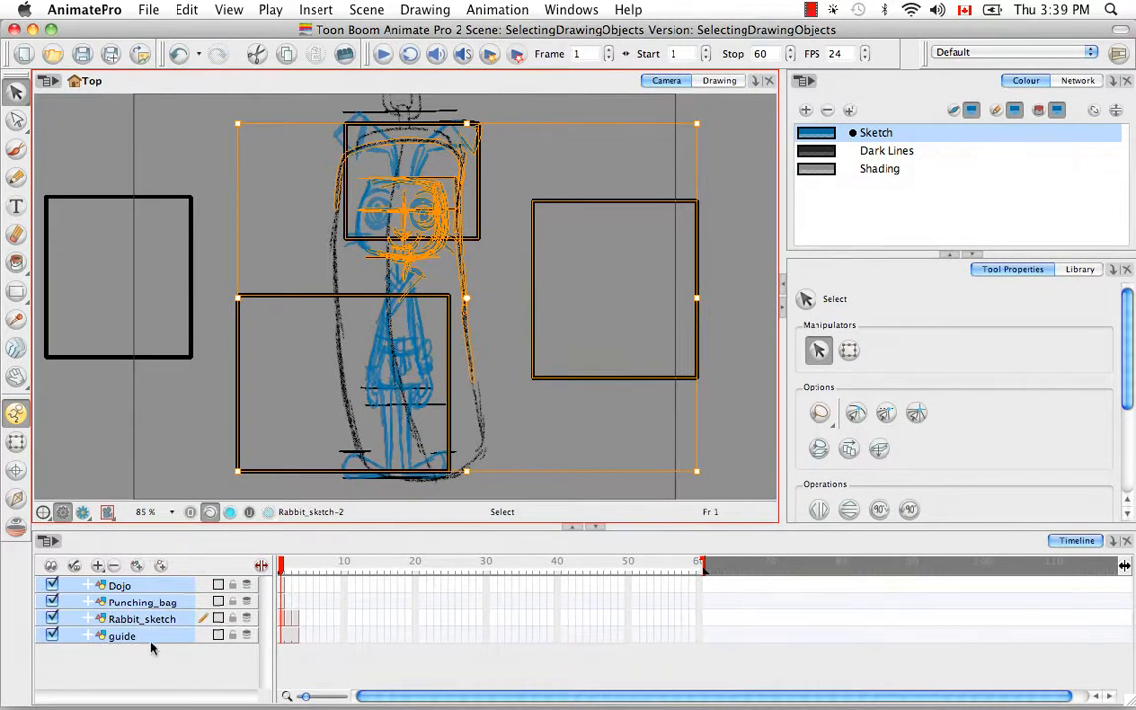
pyautogui.click(170, 396)
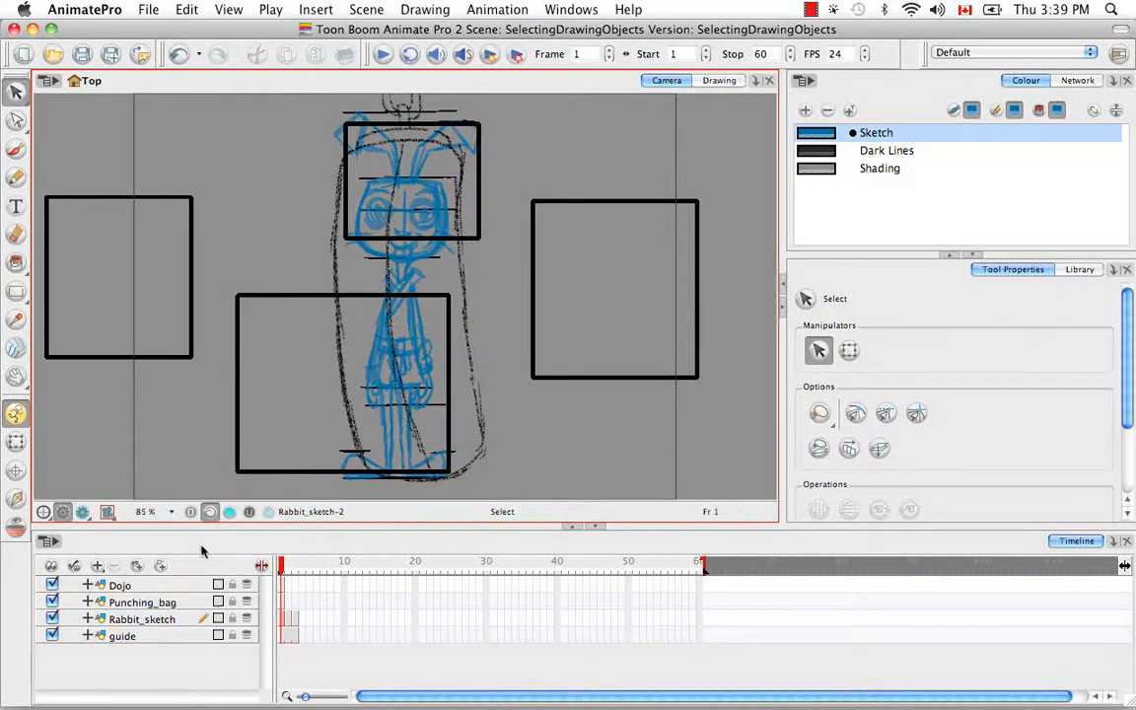
pyautogui.click(155, 587)
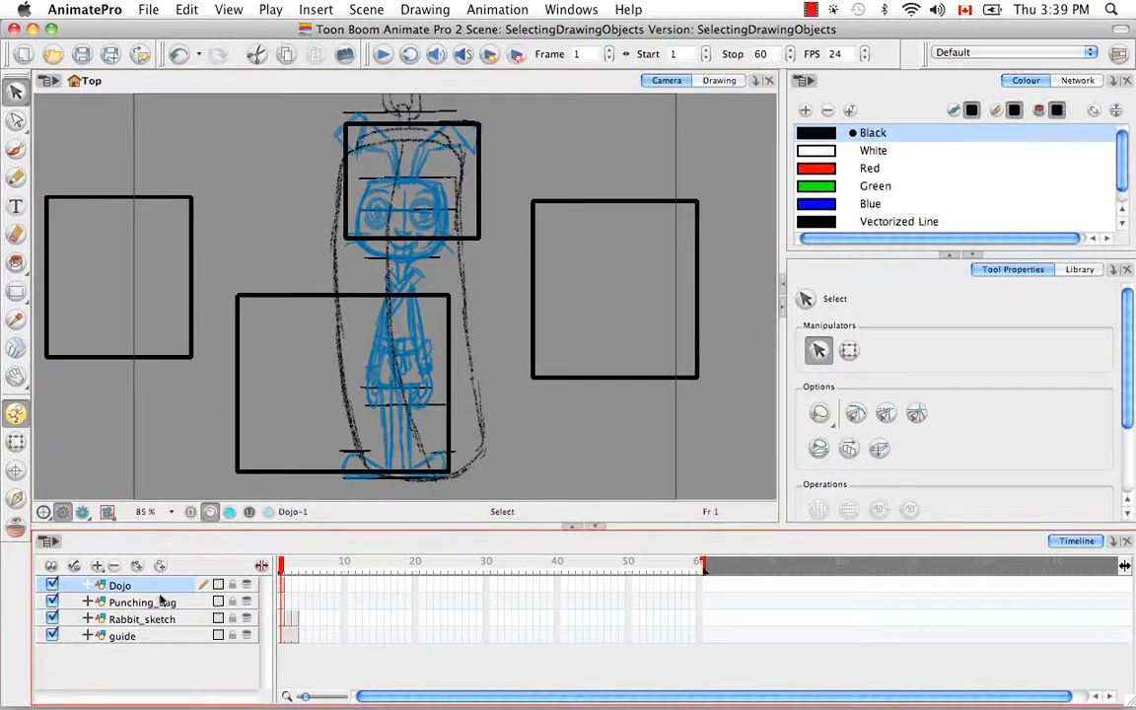
# Enable Select Tool Works on Single Drawing in the Camera preferences and accept the change
pyautogui.click(84, 9)
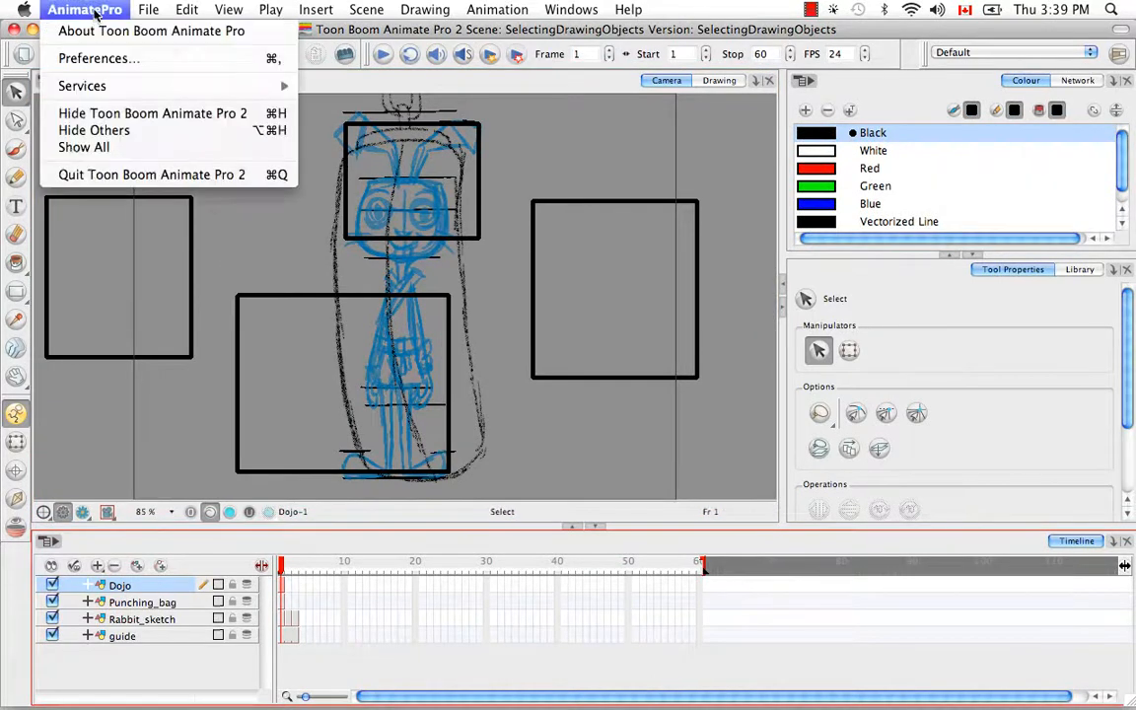
pyautogui.click(98, 59)
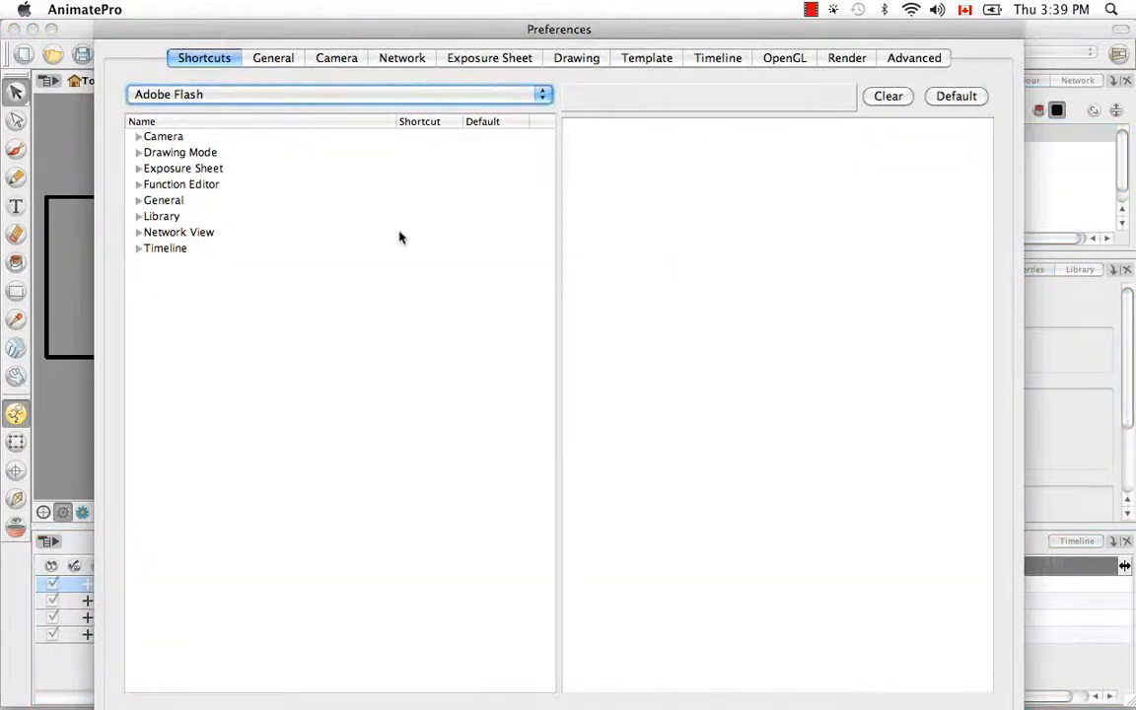
pyautogui.click(337, 58)
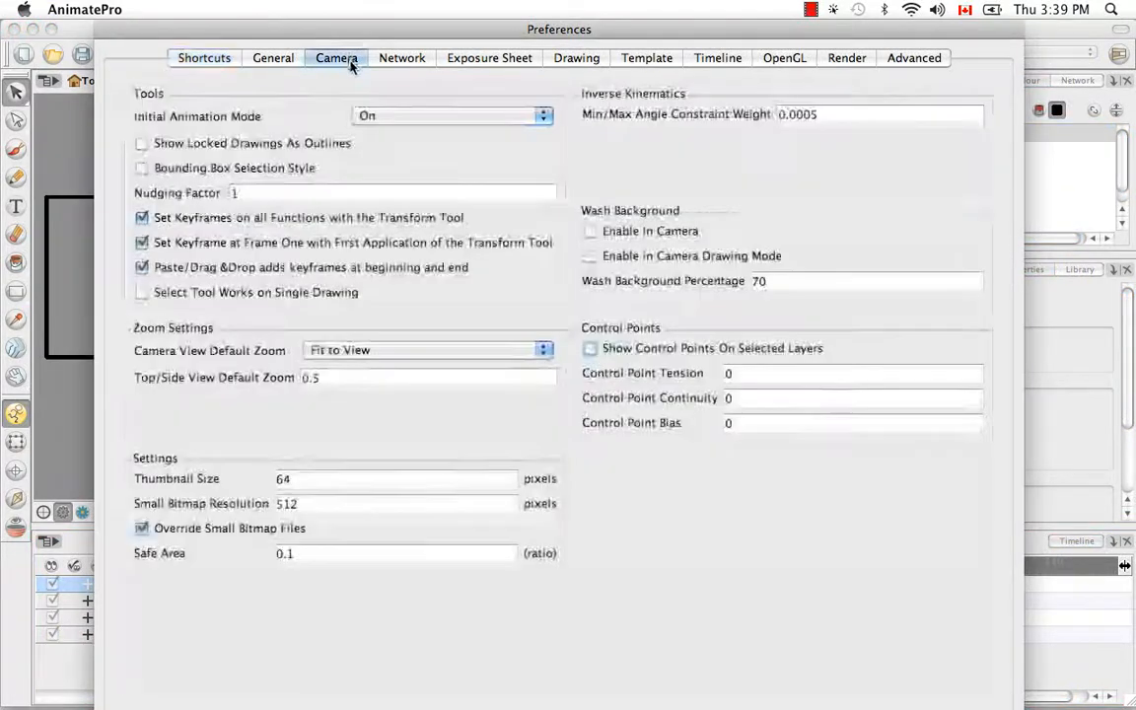
pyautogui.click(142, 294)
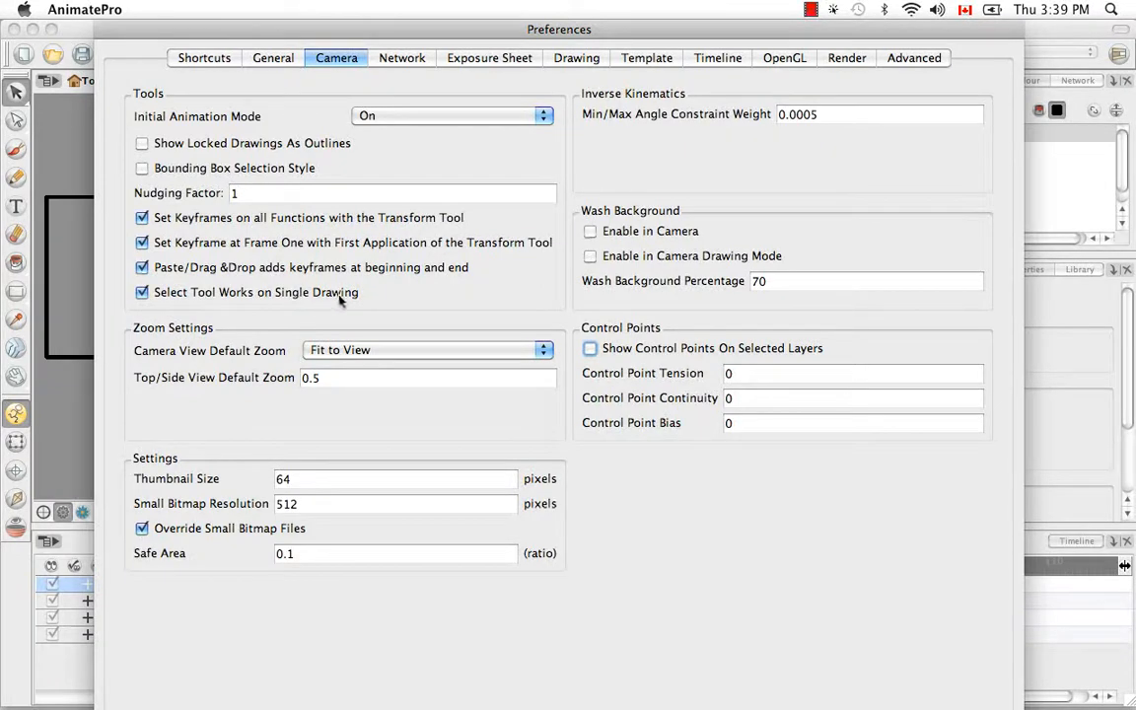
pyautogui.press('Return')
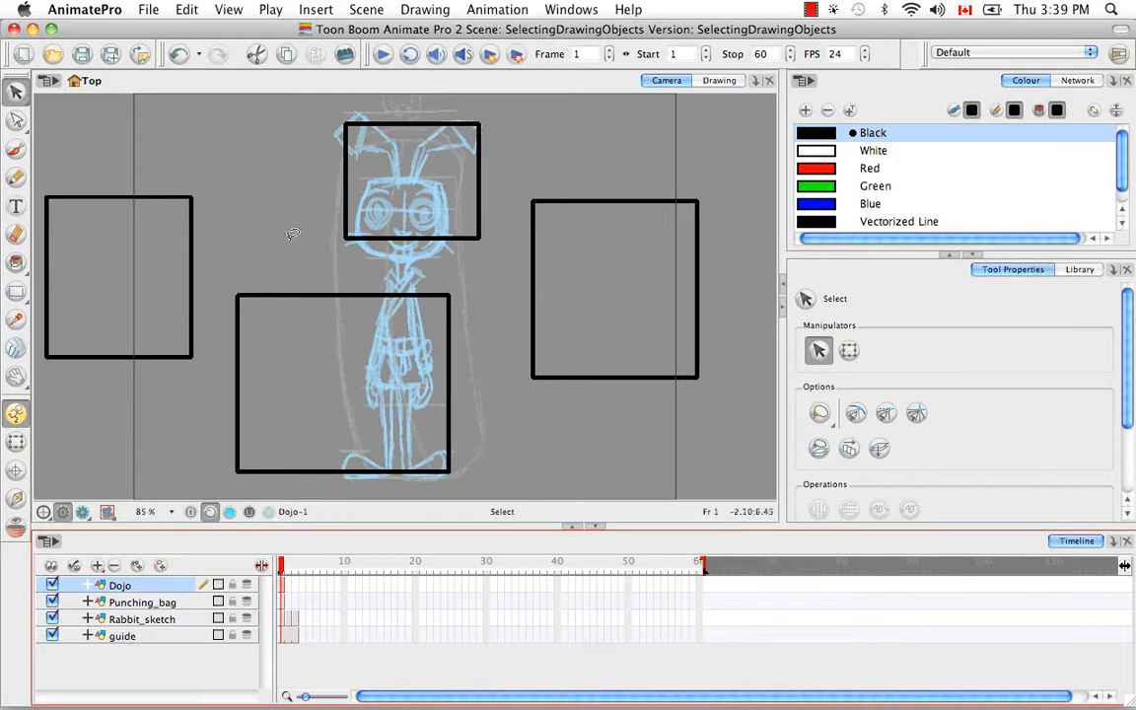
# Try lasso selections between the rectangles in the Camera view, deselect everything and return to the Drawing view
pyautogui.moveTo(533, 304)
pyautogui.mouseDown()
pyautogui.moveTo(514, 317)
pyautogui.moveTo(535, 357)
pyautogui.mouseUp()
pyautogui.moveTo(497, 397); pyautogui.dragTo(487, 340)
pyautogui.click(488, 305)
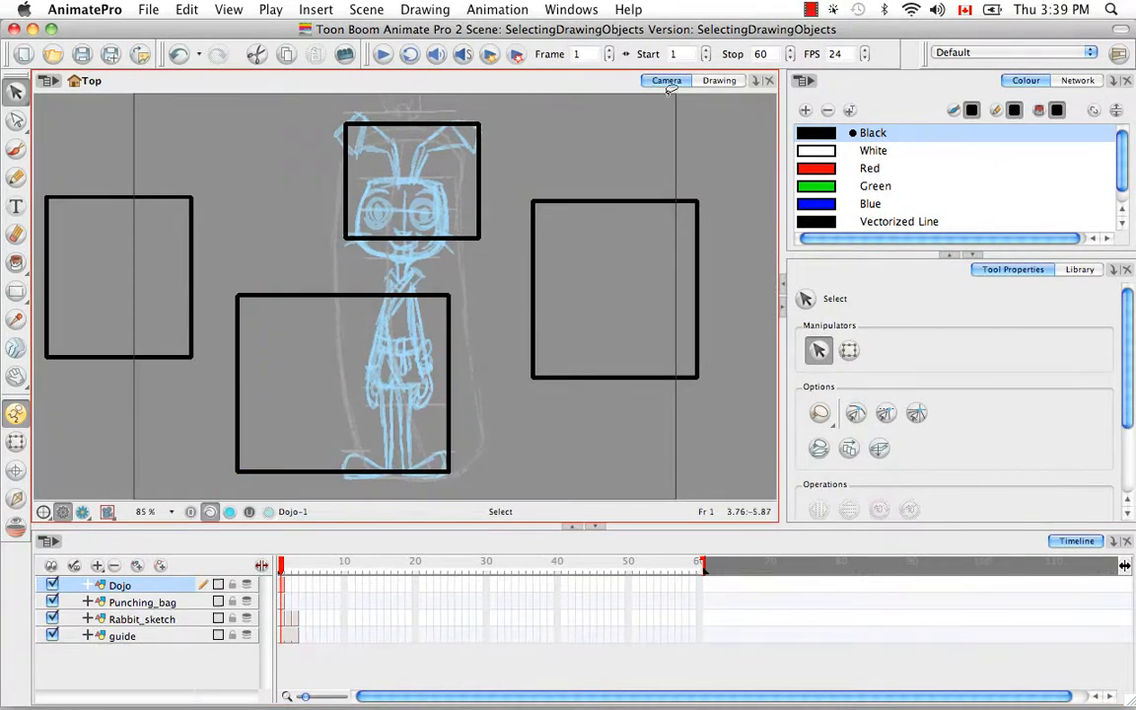
pyautogui.click(716, 82)
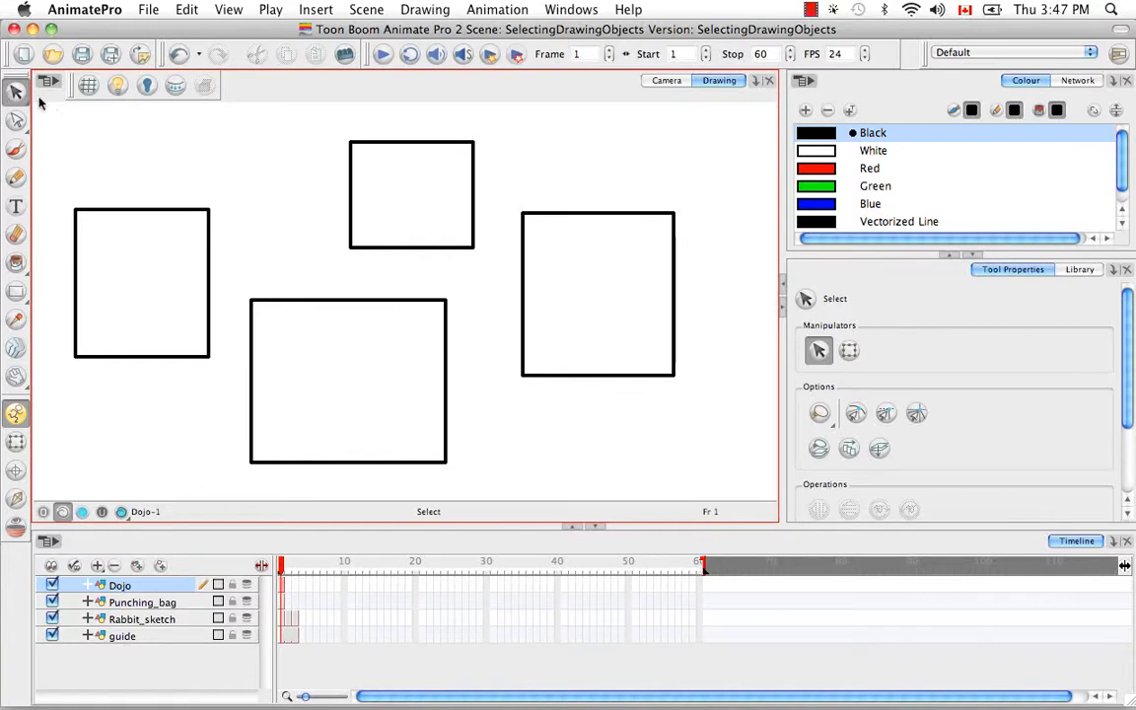
# Draw a short wavy black brush stroke just below the tall rectangle on the right
pyautogui.click(16, 148)
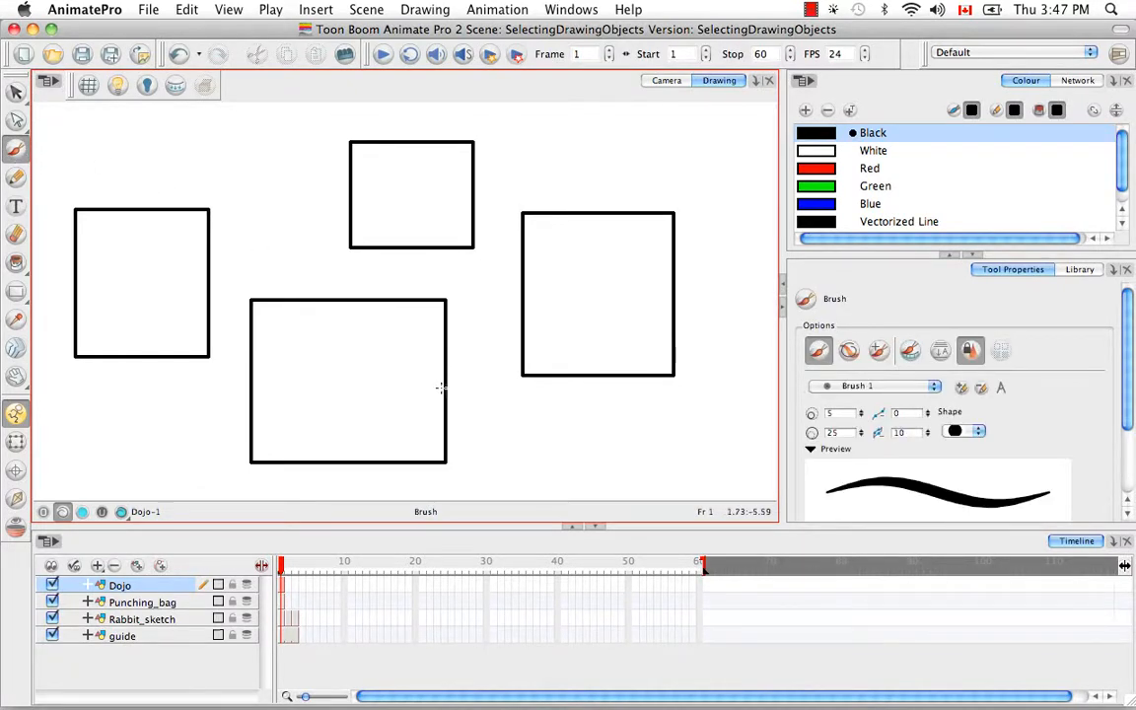
pyautogui.hotkey('alt', 'v')
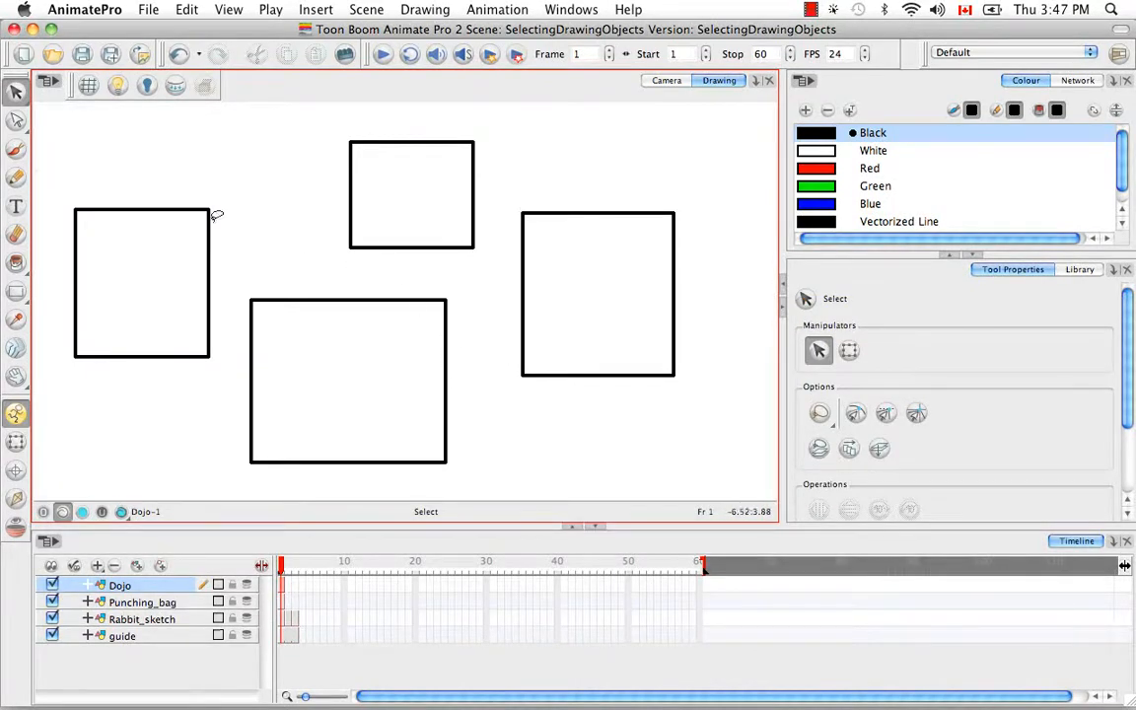
pyautogui.click(16, 149)
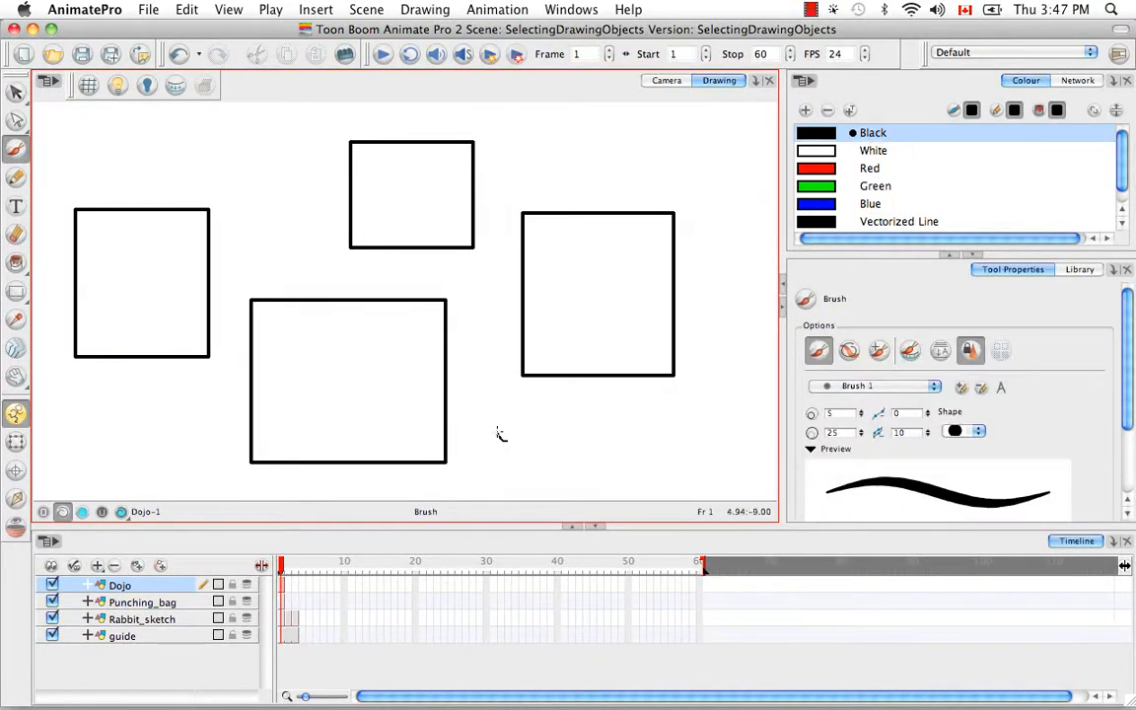
pyautogui.moveTo(499, 434); pyautogui.dragTo(625, 415)
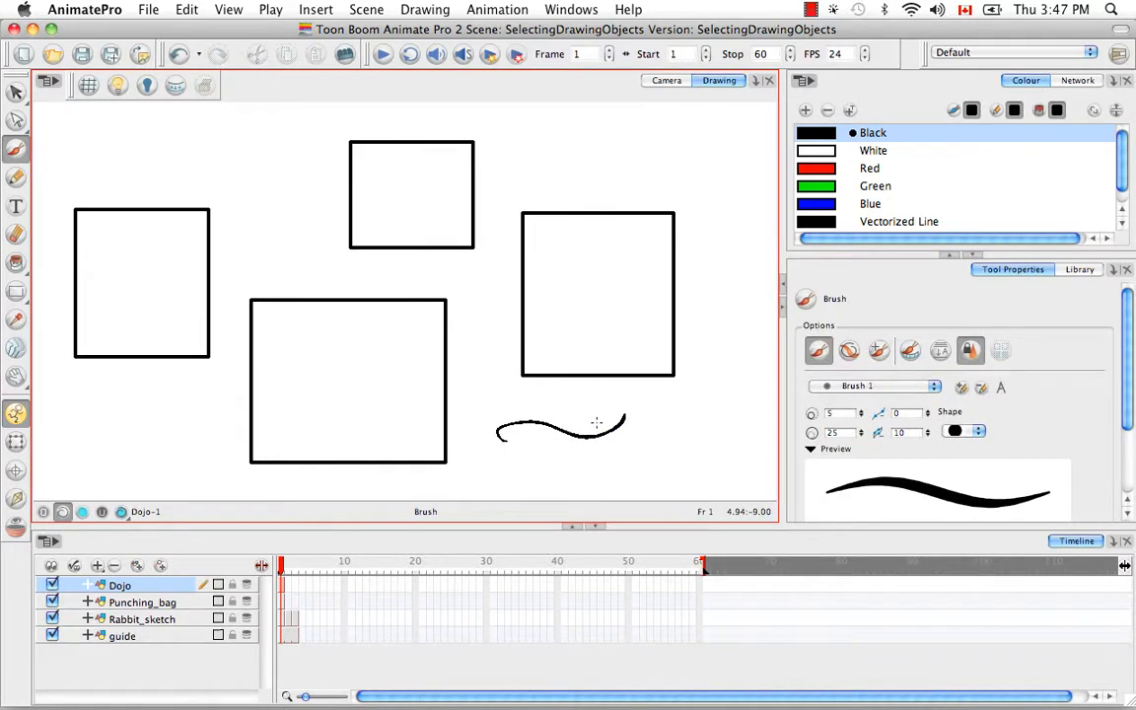
# Temporarily switch from the Brush to the Select tool to select the wavy stroke and delete it
pyautogui.press('v')
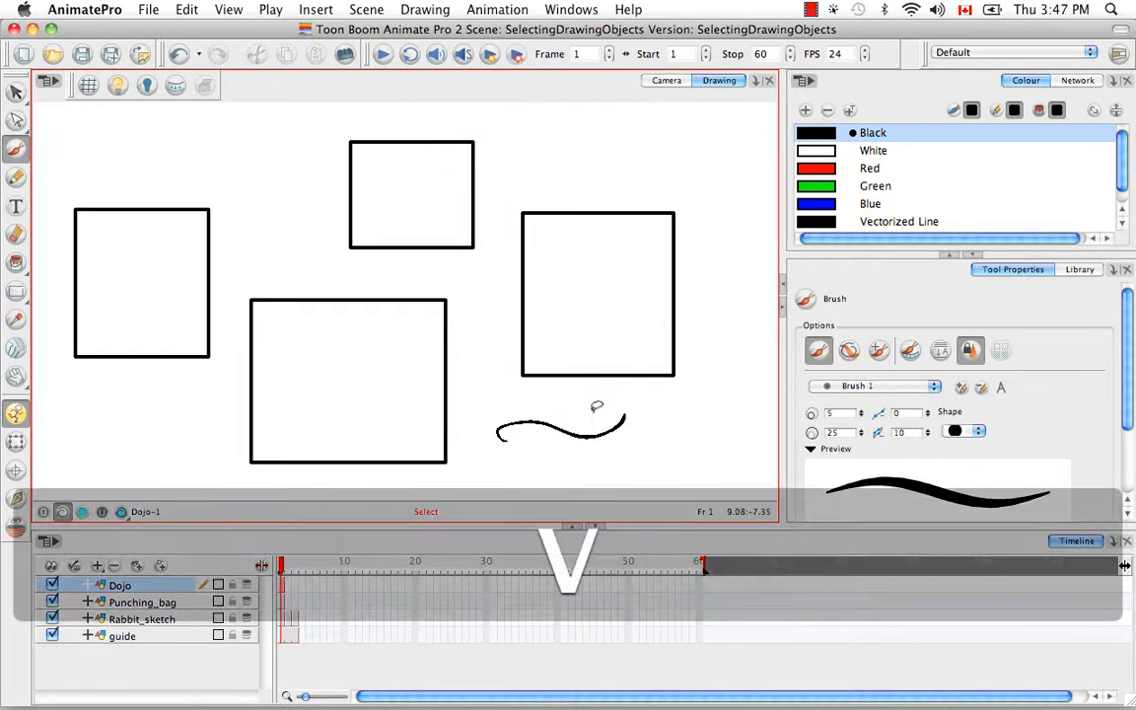
pyautogui.click(611, 426)
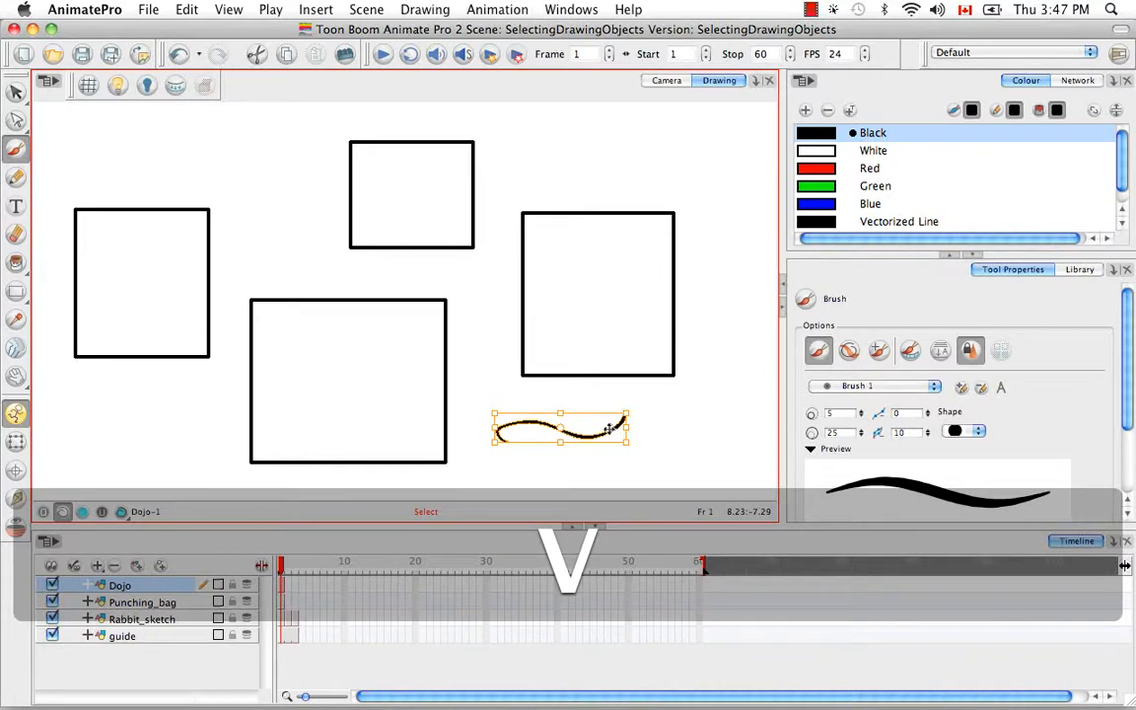
pyautogui.press('b')
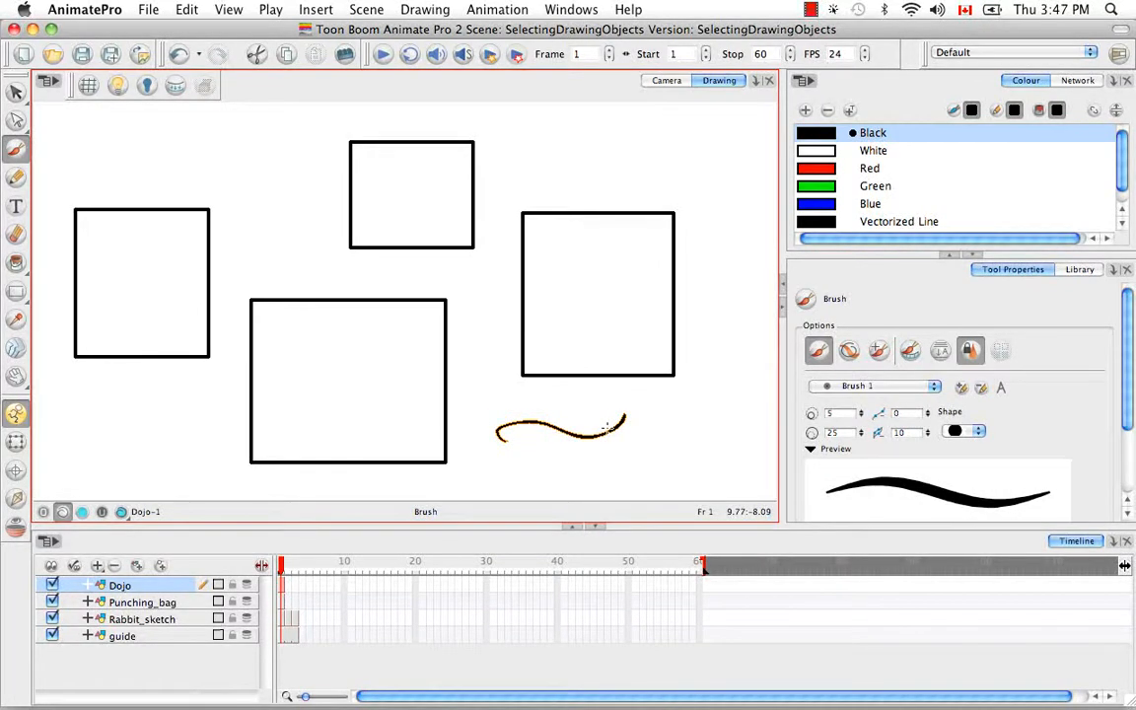
pyautogui.press('v')
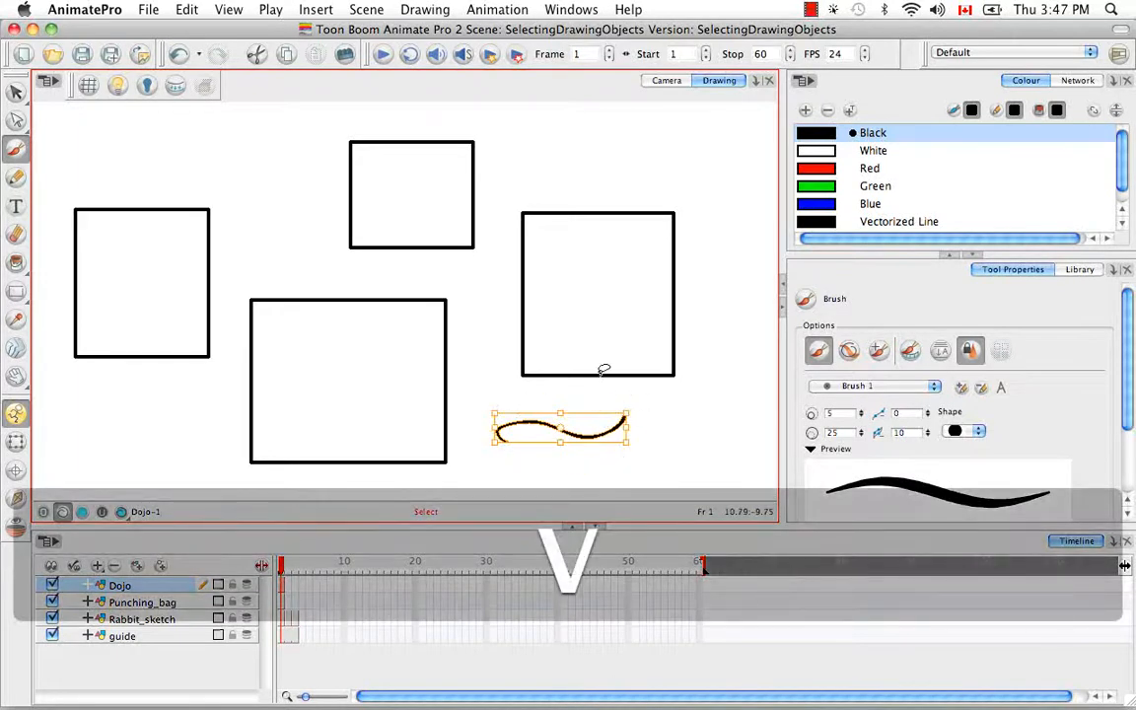
pyautogui.press('BackSpace')
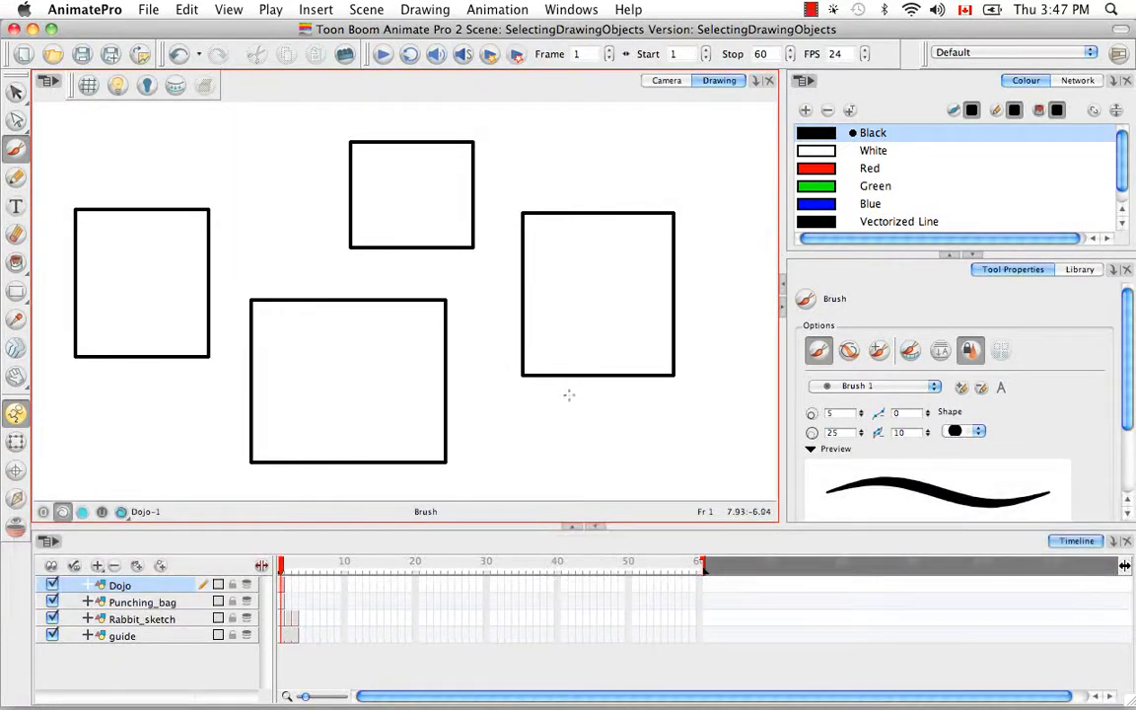
# Activate the Select tool, expand its properties and set the selection mode to Marquee
pyautogui.hotkey('alt', 'v')
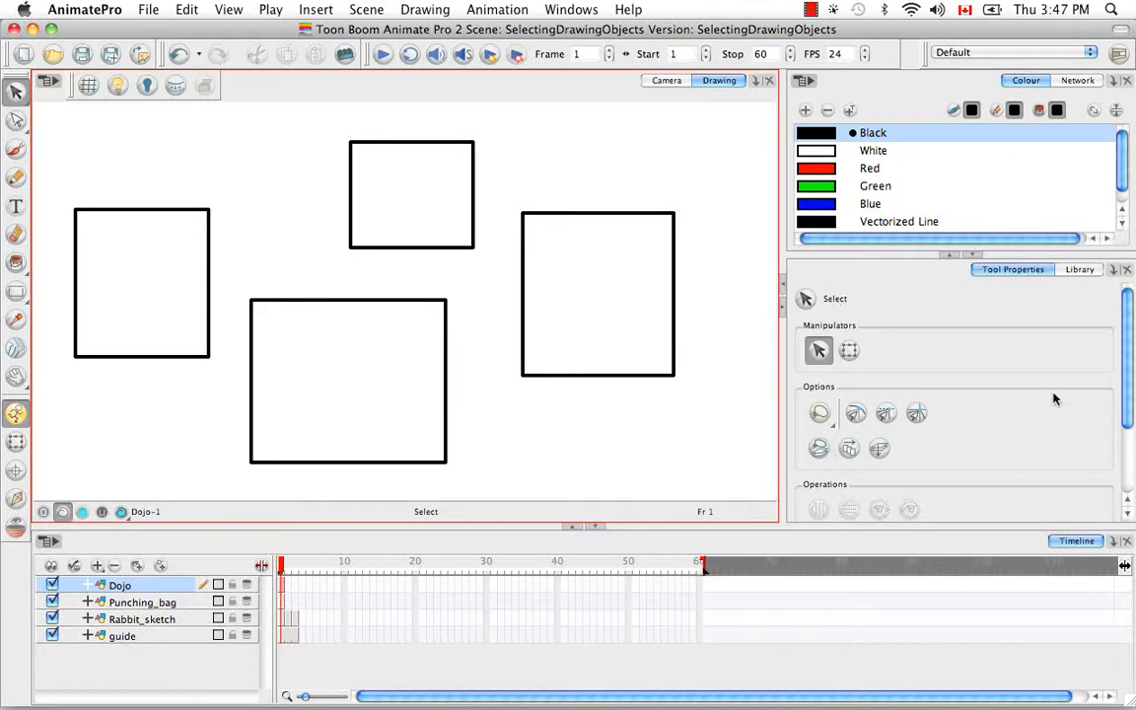
pyautogui.click(951, 256)
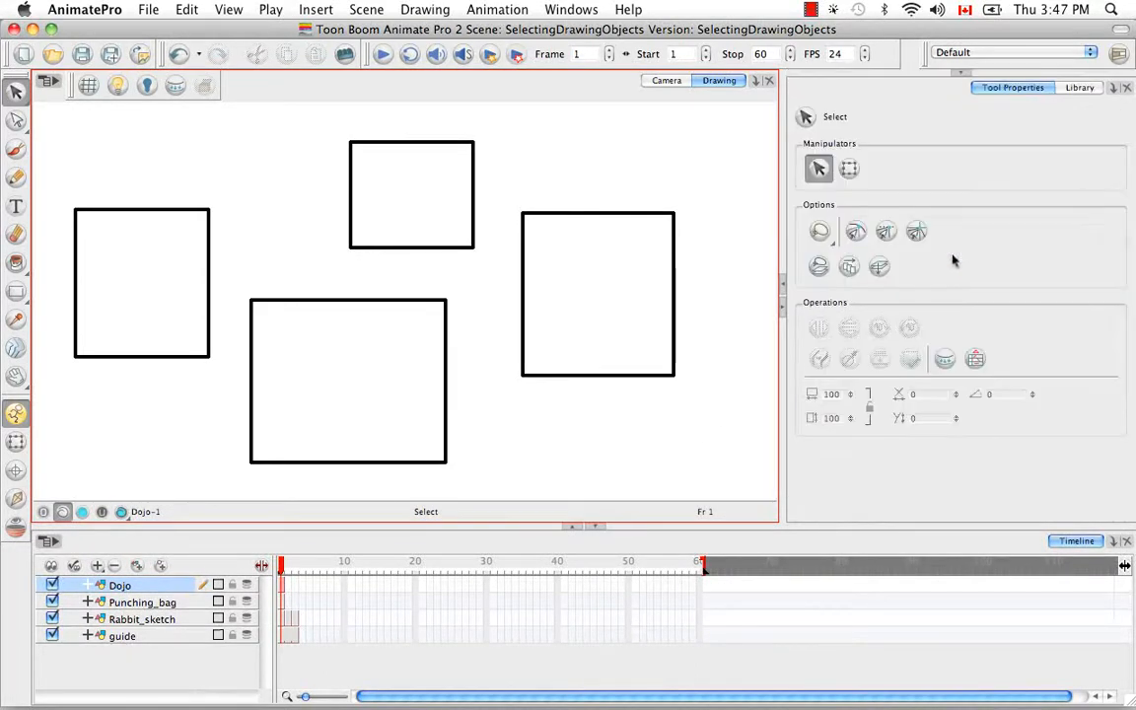
pyautogui.click(827, 233)
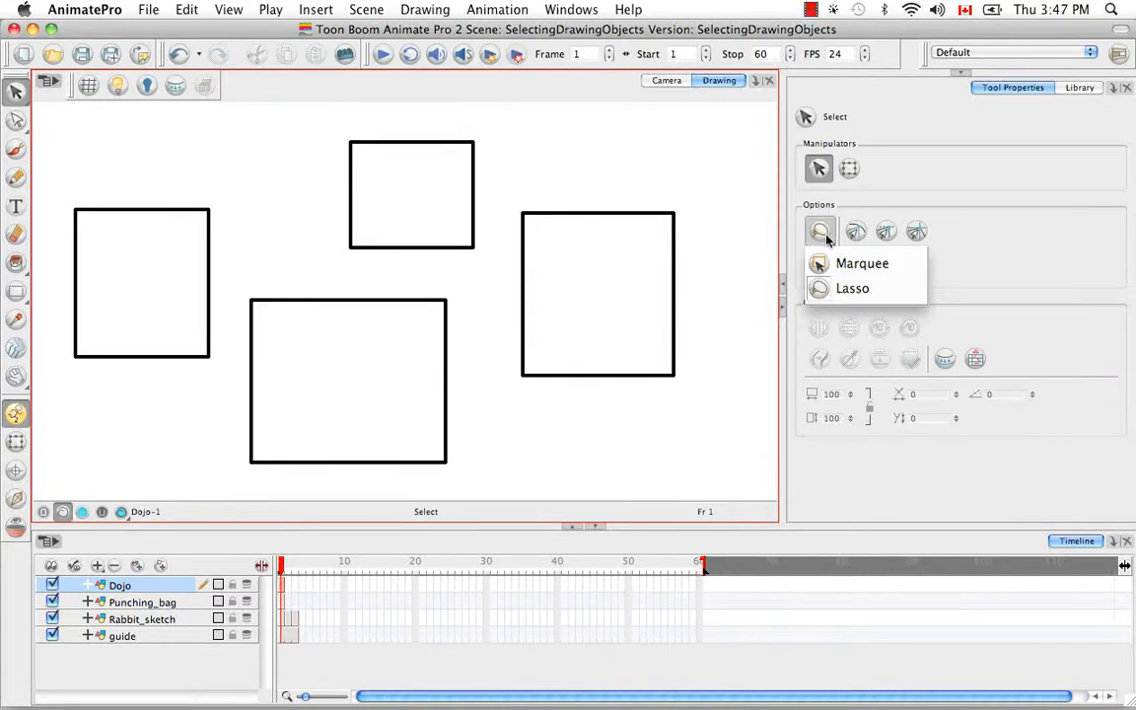
pyautogui.click(913, 262)
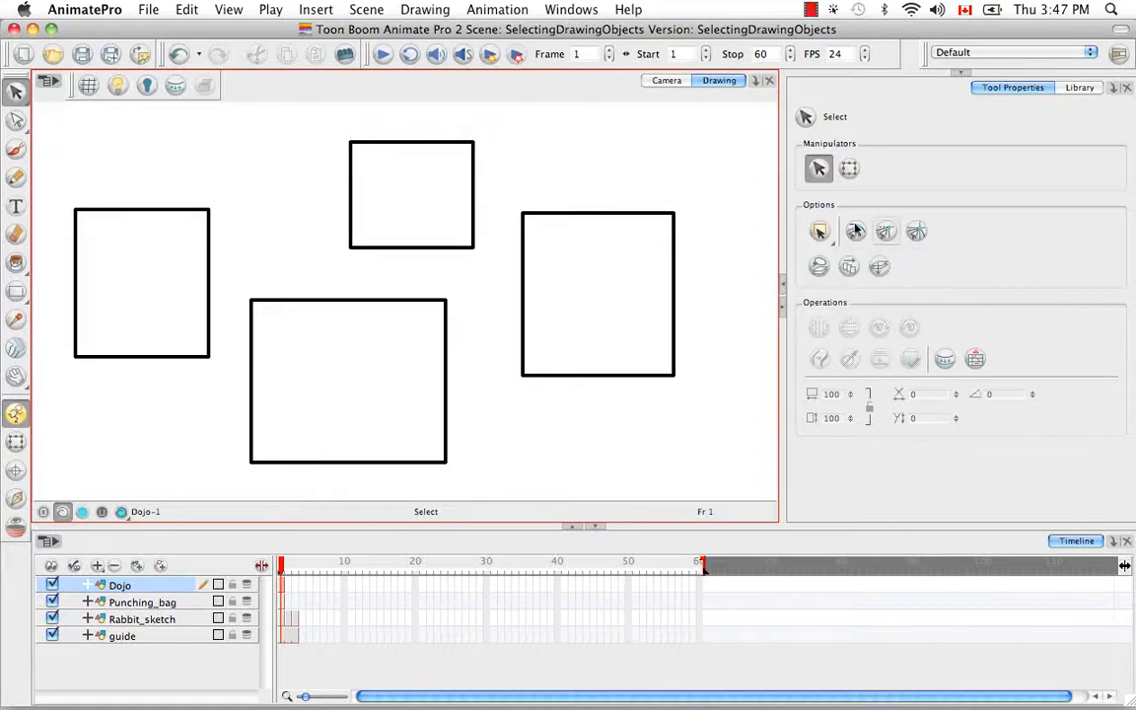
# Test marquee selections across neighbouring rectangles, clearing the selection after each one
pyautogui.moveTo(621, 148); pyautogui.dragTo(444, 292)
pyautogui.click(714, 229)
pyautogui.moveTo(325, 406); pyautogui.dragTo(567, 235)
pyautogui.click(662, 410)
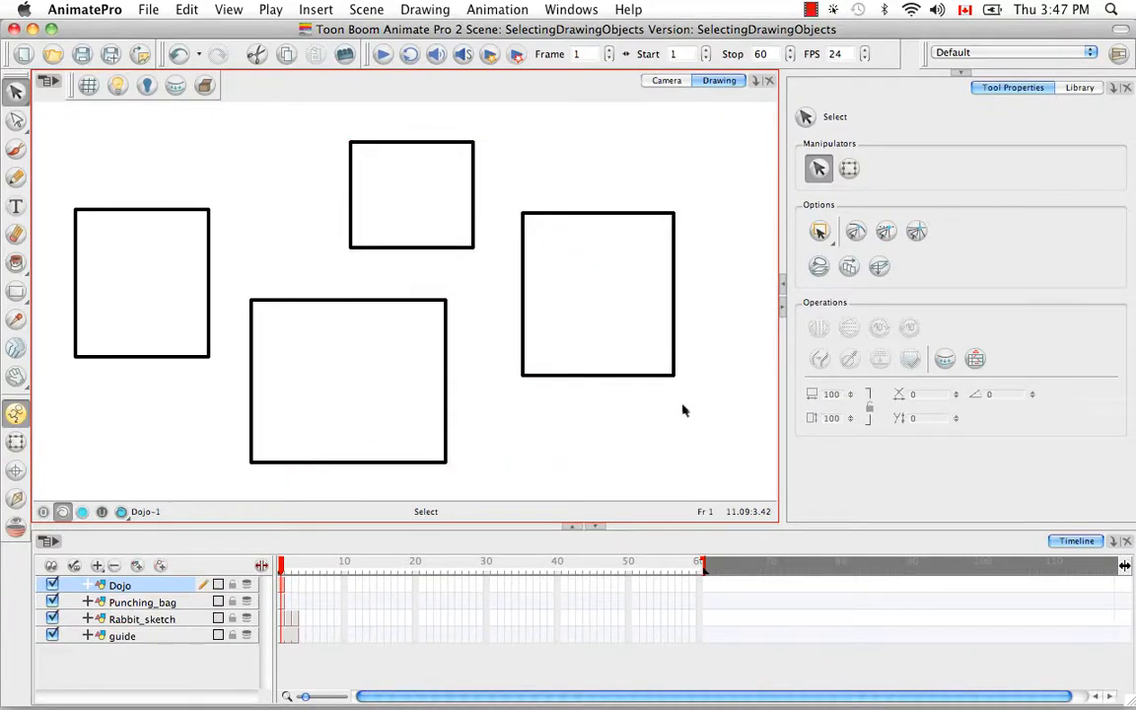
# Set the selection mode to Lasso and try freehand selections around the right-hand rectangle, leaving nothing selected
pyautogui.moveTo(820, 235); pyautogui.dragTo(826, 286)
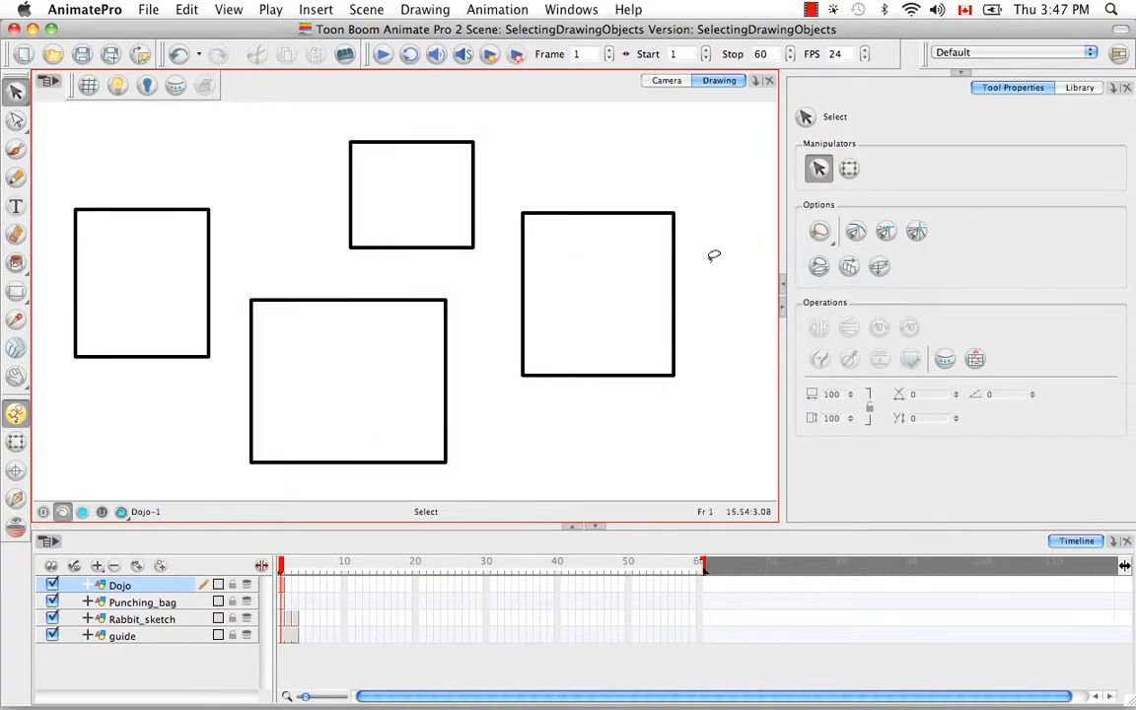
pyautogui.moveTo(672, 418)
pyautogui.mouseDown()
pyautogui.moveTo(611, 436)
pyautogui.moveTo(654, 472)
pyautogui.moveTo(642, 403)
pyautogui.mouseUp()
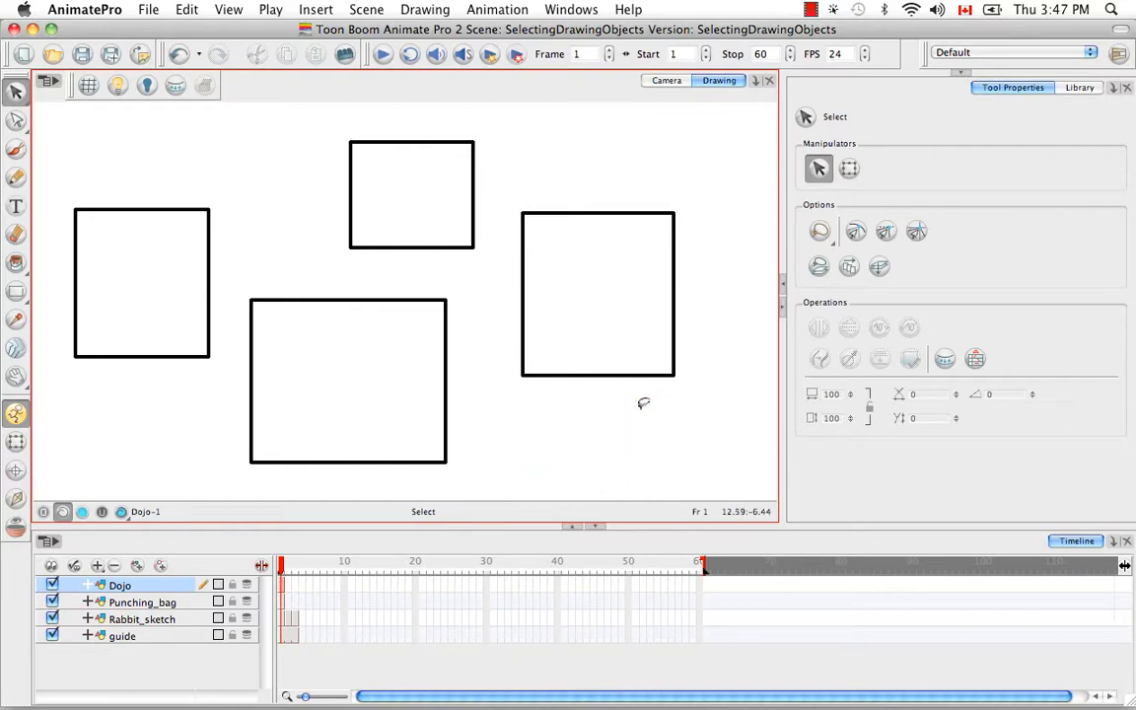
pyautogui.moveTo(531, 424)
pyautogui.mouseDown()
pyautogui.moveTo(492, 351)
pyautogui.moveTo(502, 289)
pyautogui.moveTo(476, 263)
pyautogui.moveTo(425, 258)
pyautogui.moveTo(399, 278)
pyautogui.moveTo(475, 284)
pyautogui.moveTo(455, 386)
pyautogui.moveTo(490, 434)
pyautogui.moveTo(524, 423)
pyautogui.mouseUp()
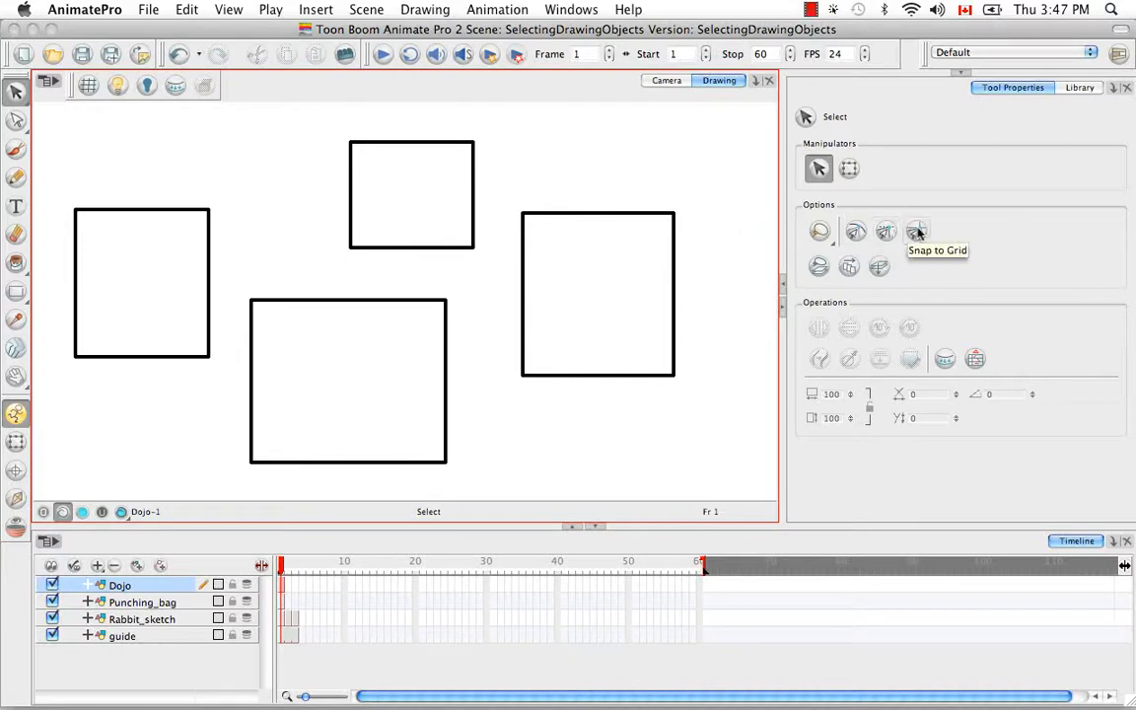
# Toggle the Select tool's snapping options, leaving only contour snapping enabled
pyautogui.click(856, 233)
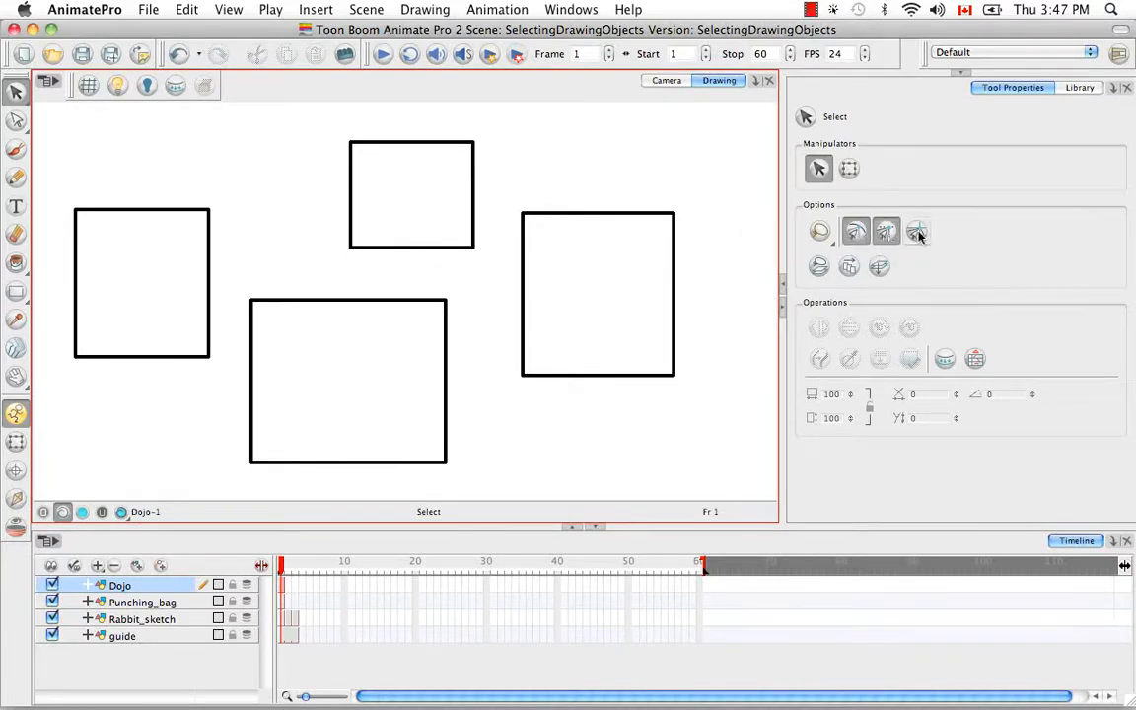
pyautogui.click(917, 234)
pyautogui.click(869, 239)
pyautogui.click(861, 235)
pyautogui.click(925, 232)
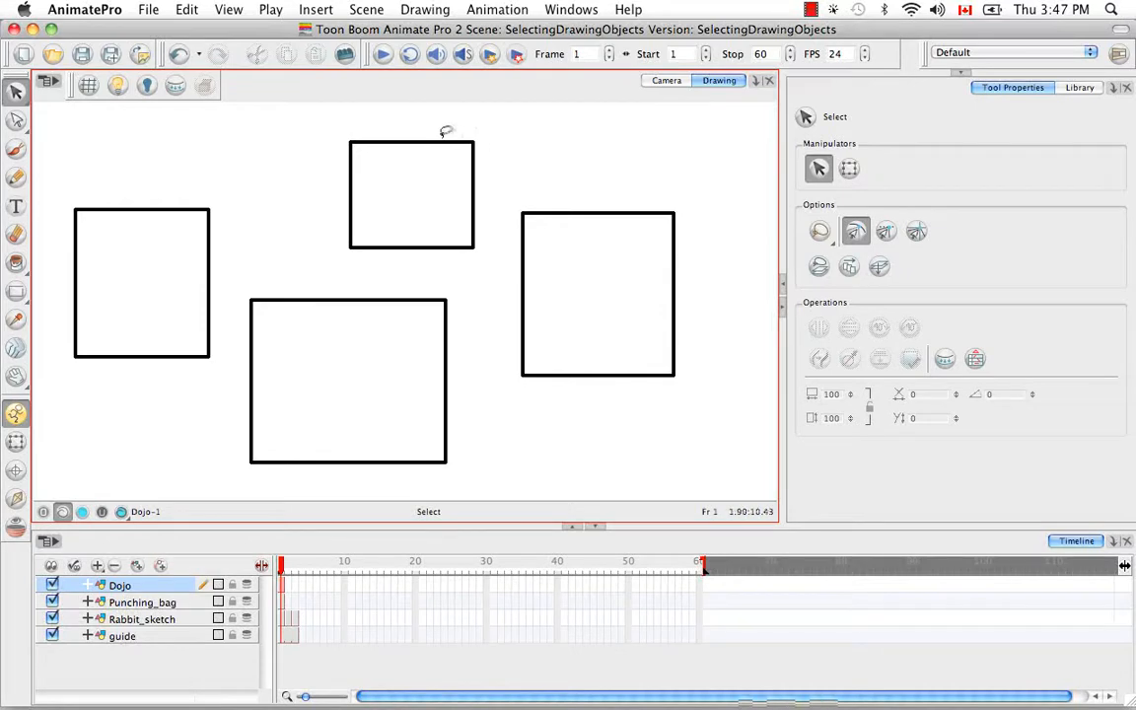
# Lasso-select the upper rectangle, move it onto the top edge of the lower middle rectangle, and lasso-select both rectangles
pyautogui.moveTo(463, 121)
pyautogui.mouseDown()
pyautogui.moveTo(343, 137)
pyautogui.moveTo(451, 275)
pyautogui.moveTo(434, 108)
pyautogui.mouseUp()
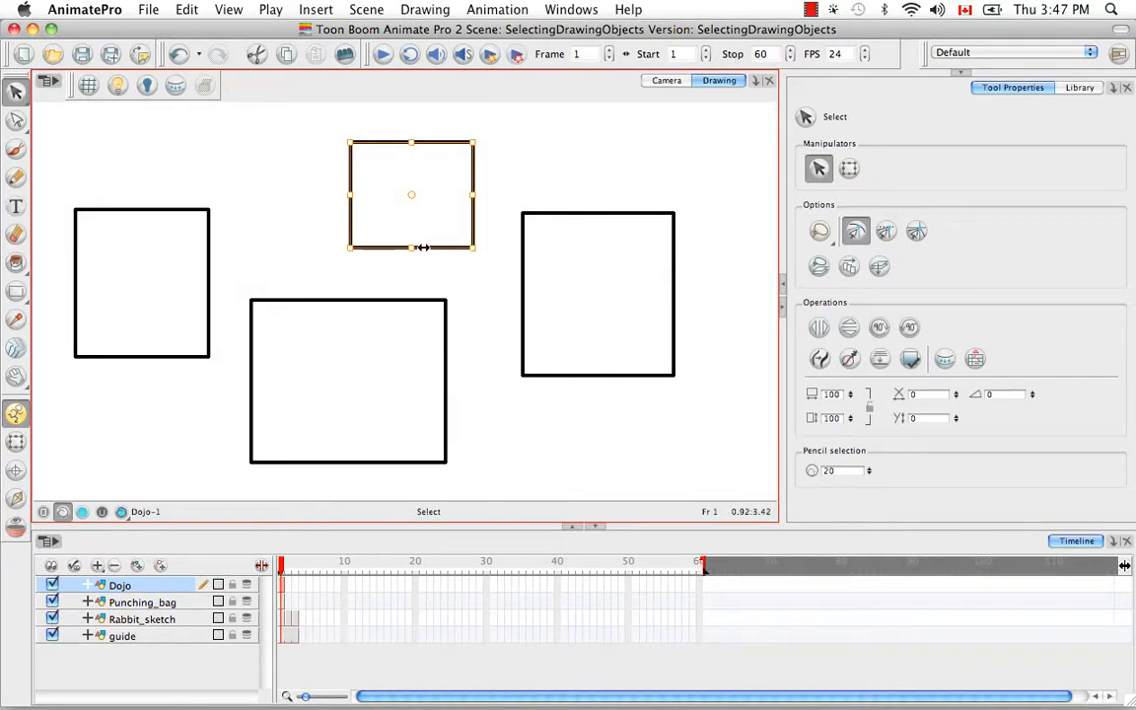
pyautogui.moveTo(466, 222); pyautogui.dragTo(411, 274)
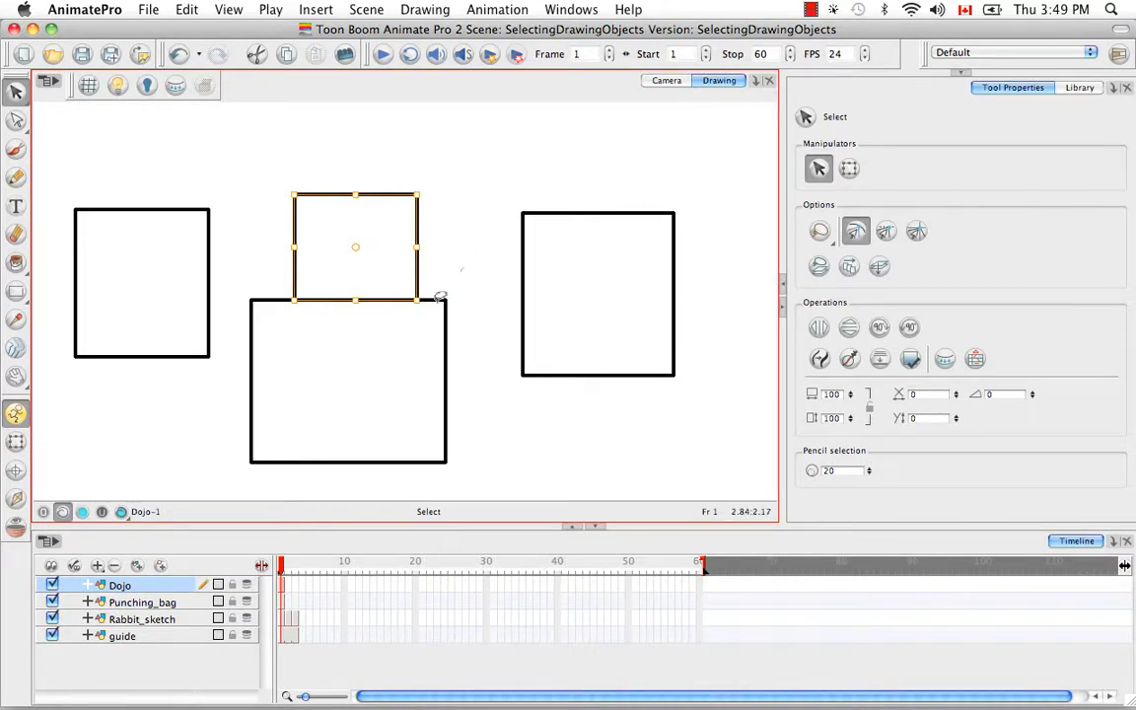
pyautogui.click(436, 300)
pyautogui.moveTo(471, 252)
pyautogui.mouseDown()
pyautogui.moveTo(315, 291)
pyautogui.moveTo(484, 234)
pyautogui.mouseUp()
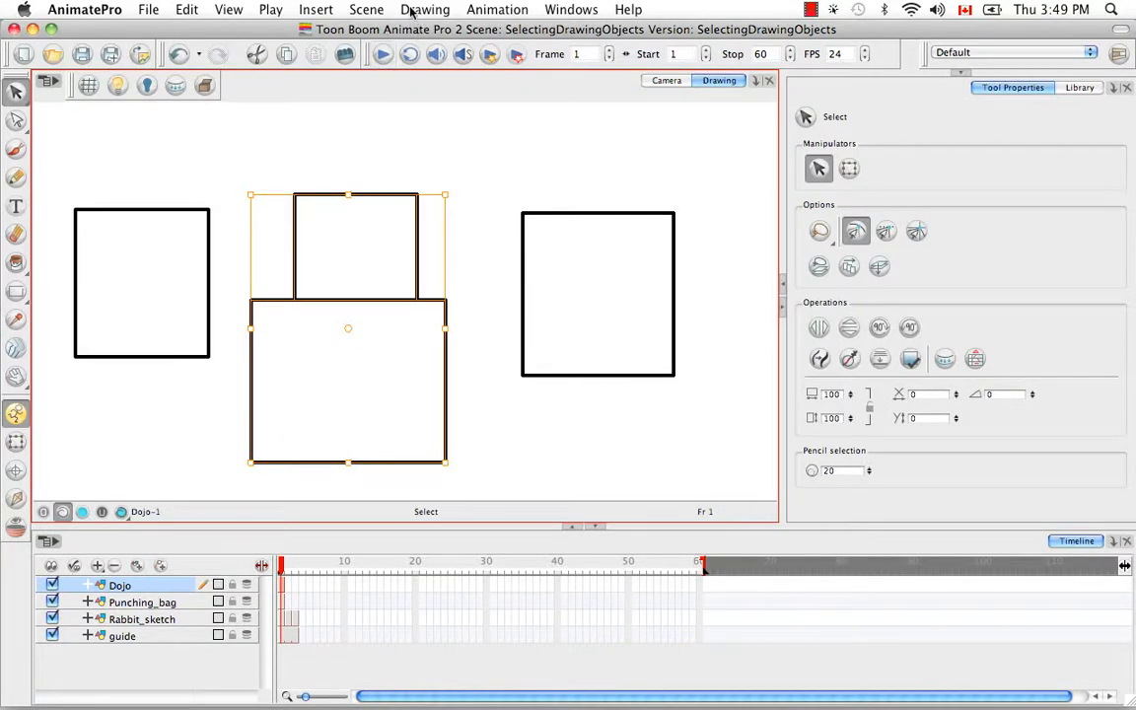
# Turn on Show Strokes, clear the selection and examine the junction where the two middle rectangles meet
pyautogui.click(230, 10)
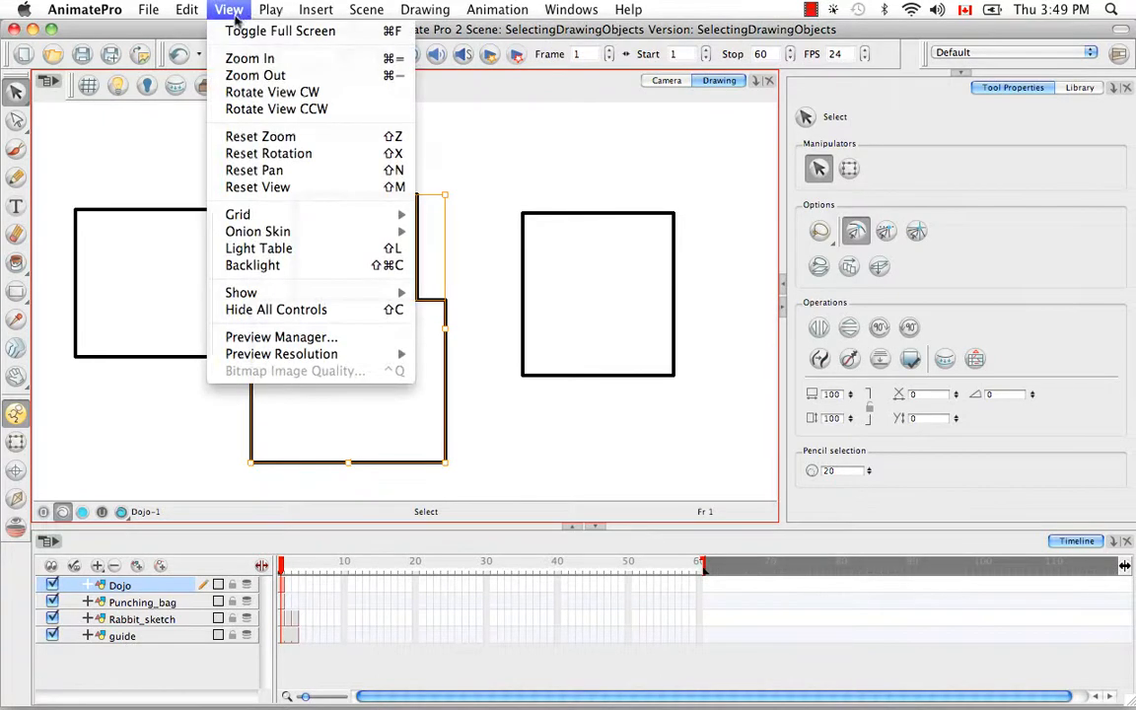
pyautogui.moveTo(333, 297)
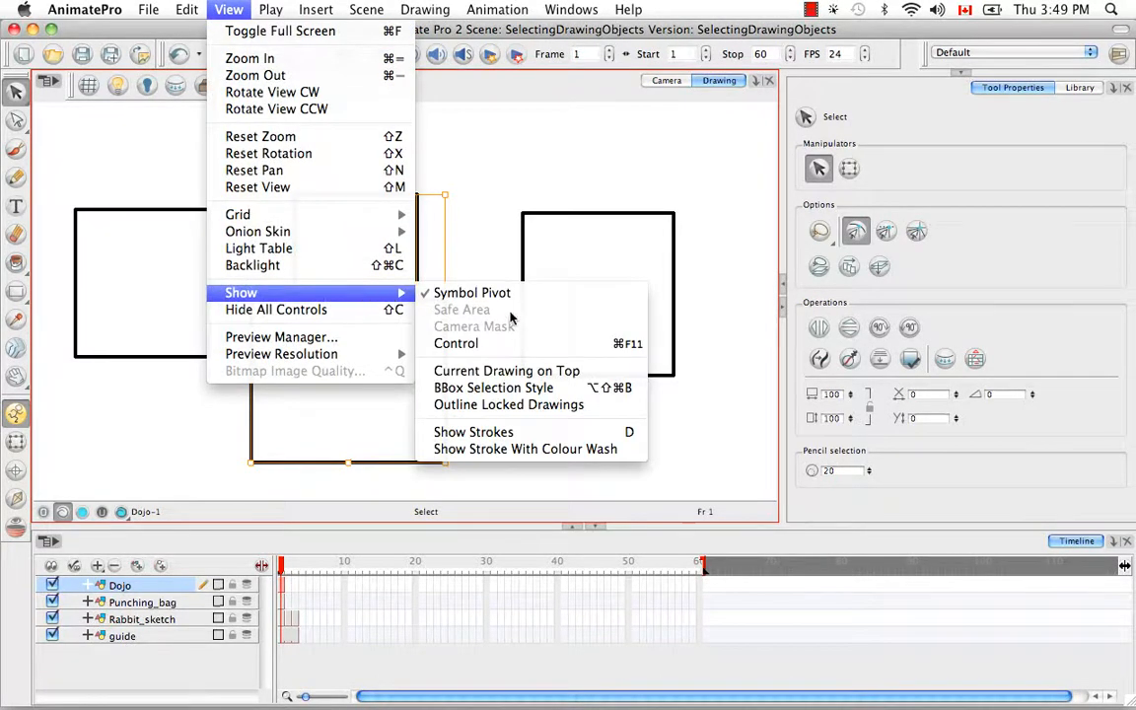
pyautogui.click(619, 433)
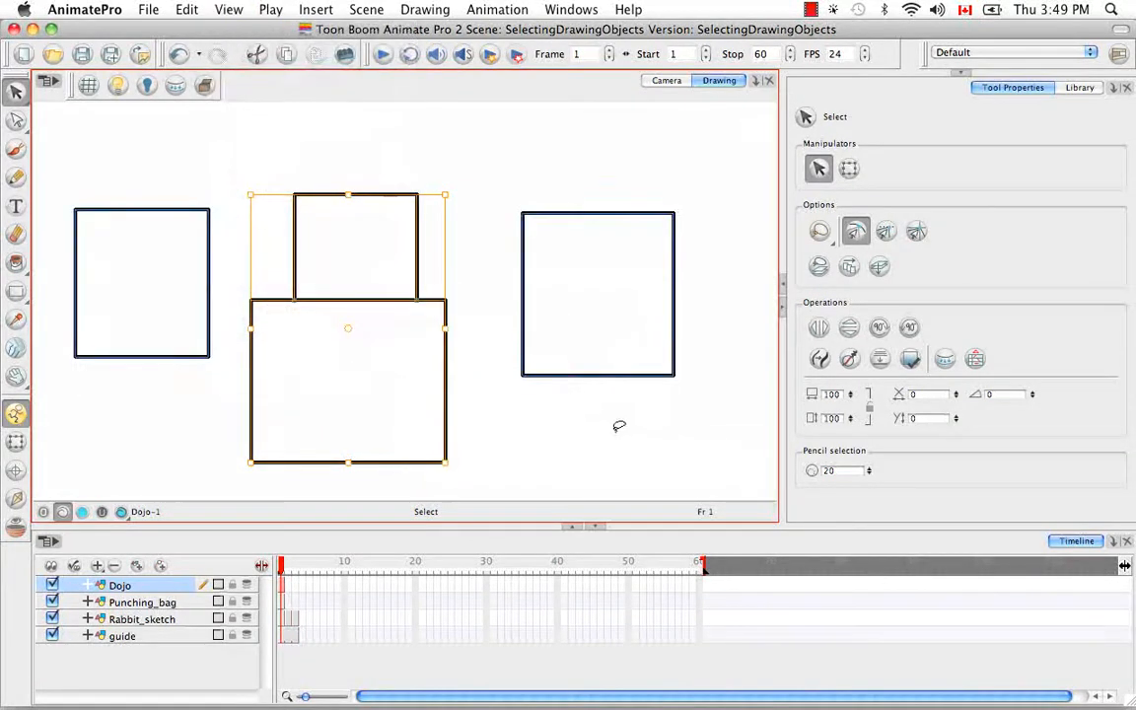
pyautogui.click(505, 415)
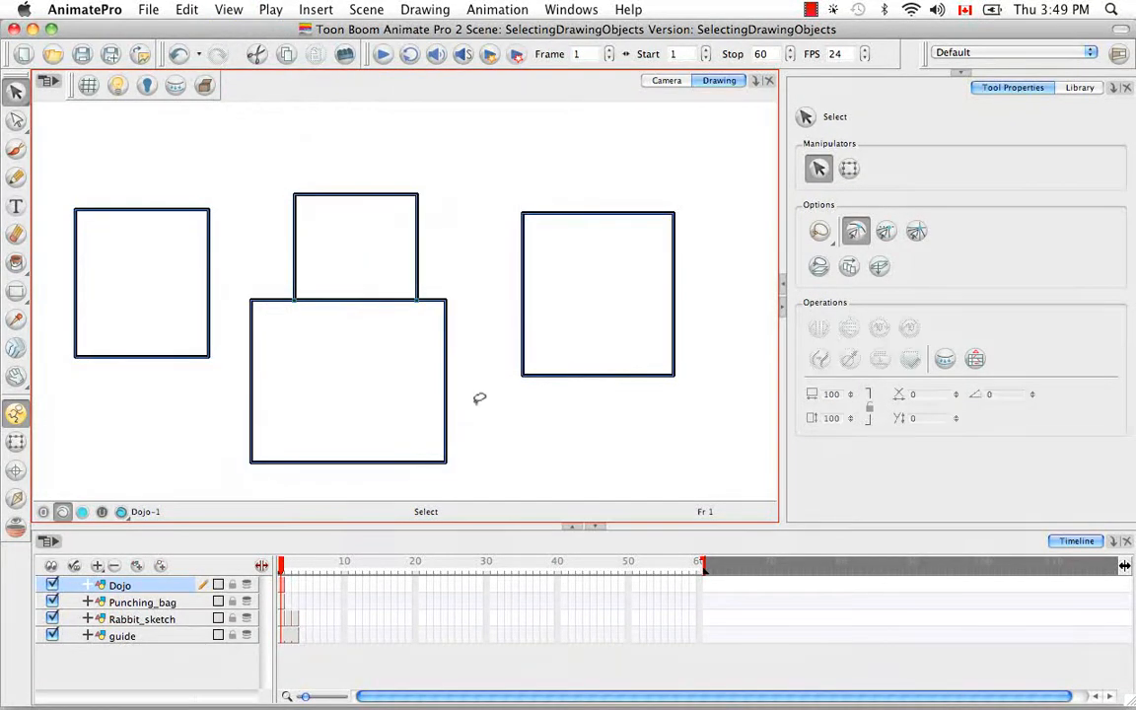
pyautogui.press('super+equal')
pyautogui.press('super+equal')
pyautogui.press('super+equal')
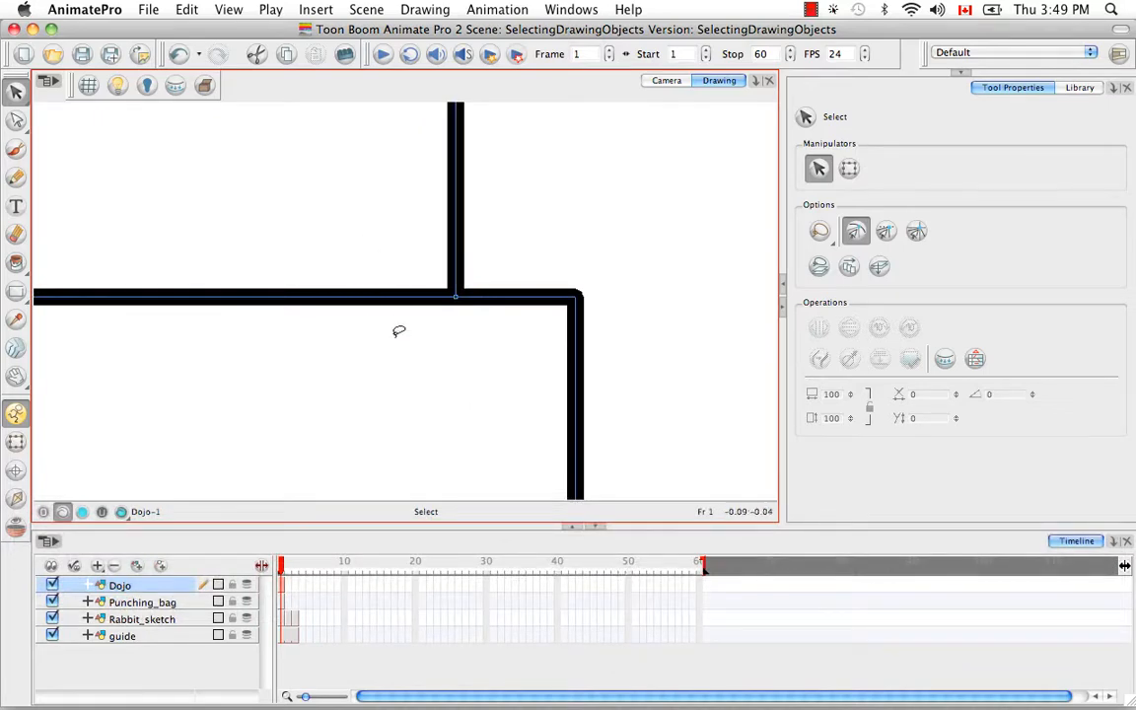
pyautogui.press('super+minus')
pyautogui.press('super+minus')
pyautogui.press('super+minus')
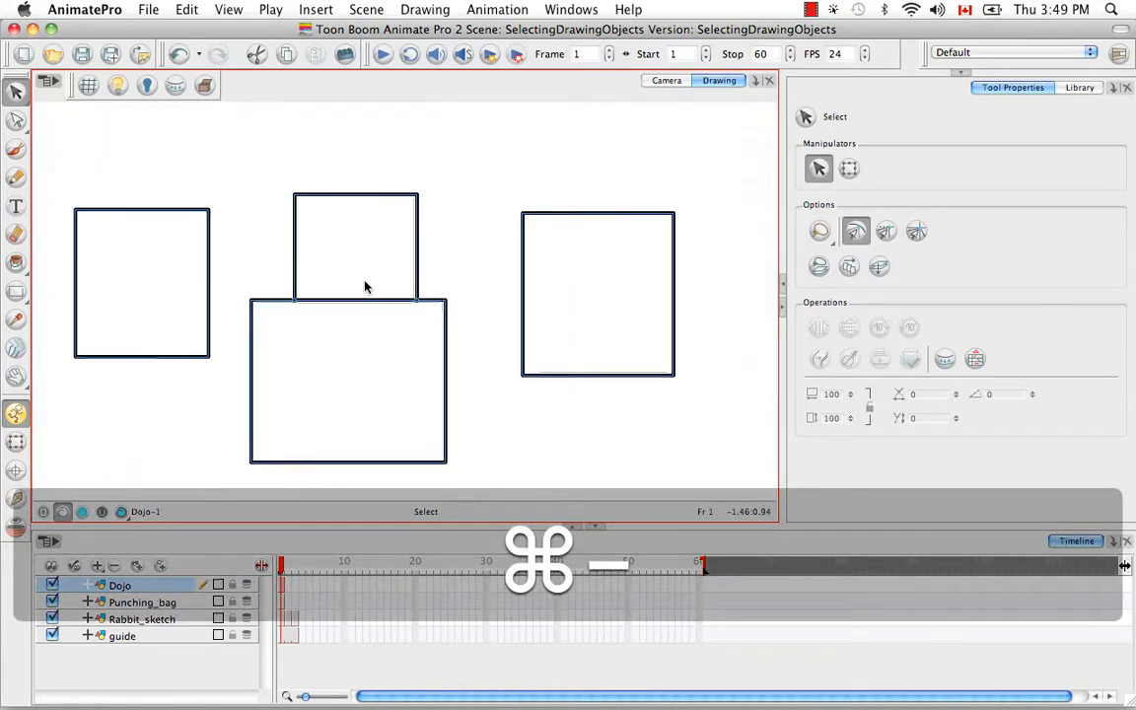
# With the Contour Editor, snap the upper rectangle's bottom-right corner onto the lower rectangle's top-right corner and pull its top-right corner outward
pyautogui.click(15, 119)
pyautogui.click(430, 287)
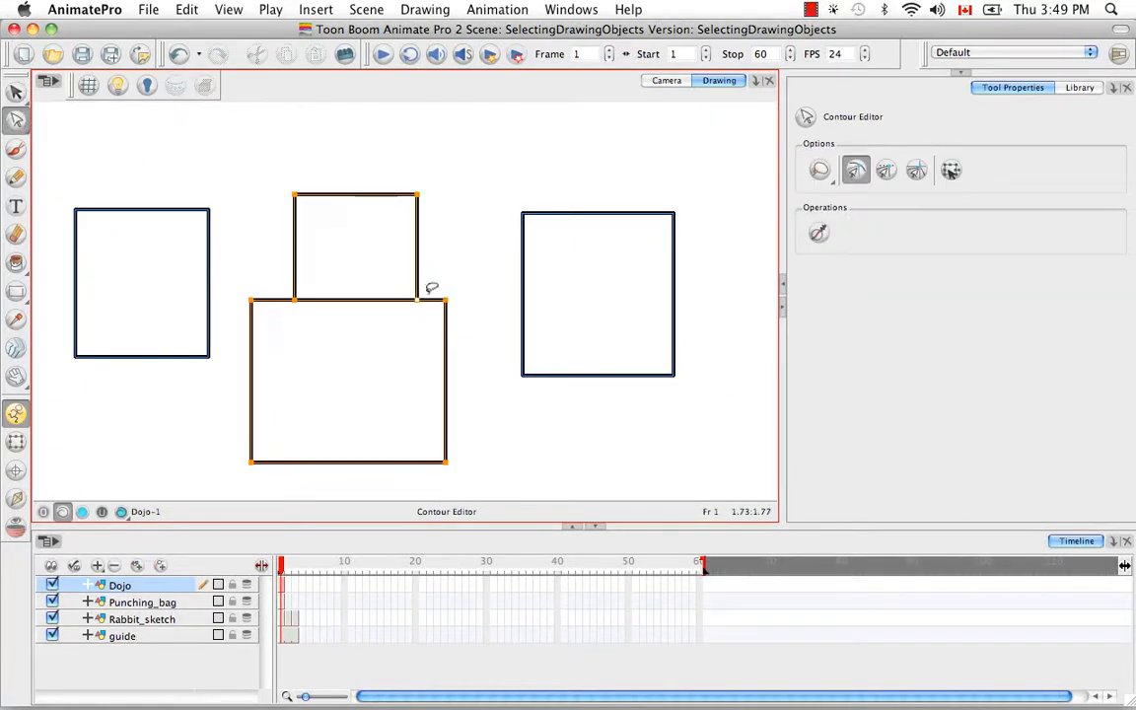
pyautogui.moveTo(419, 302)
pyautogui.mouseDown()
pyautogui.moveTo(435, 265)
pyautogui.moveTo(404, 315)
pyautogui.moveTo(404, 294)
pyautogui.moveTo(454, 340)
pyautogui.moveTo(398, 307)
pyautogui.moveTo(454, 385)
pyautogui.moveTo(396, 301)
pyautogui.moveTo(451, 345)
pyautogui.moveTo(386, 309)
pyautogui.moveTo(448, 363)
pyautogui.moveTo(392, 306)
pyautogui.moveTo(444, 307)
pyautogui.mouseUp()
pyautogui.click(467, 257)
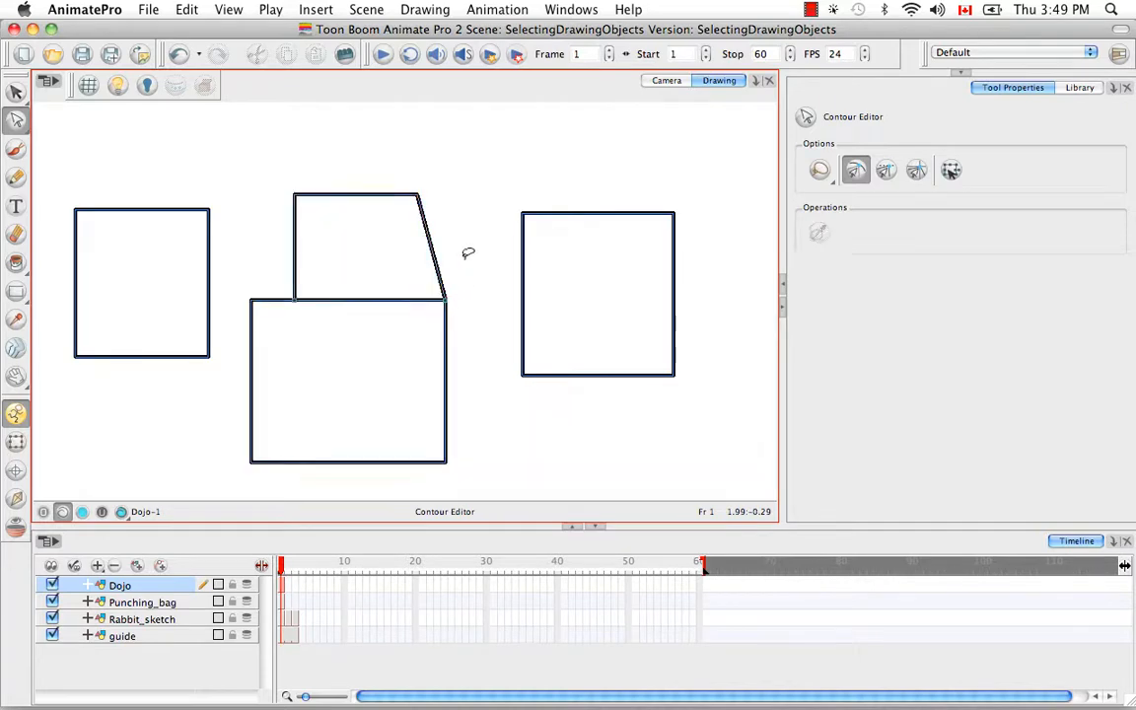
pyautogui.moveTo(428, 173)
pyautogui.mouseDown()
pyautogui.moveTo(435, 195)
pyautogui.moveTo(430, 180)
pyautogui.mouseUp()
pyautogui.moveTo(494, 191); pyautogui.dragTo(505, 193)
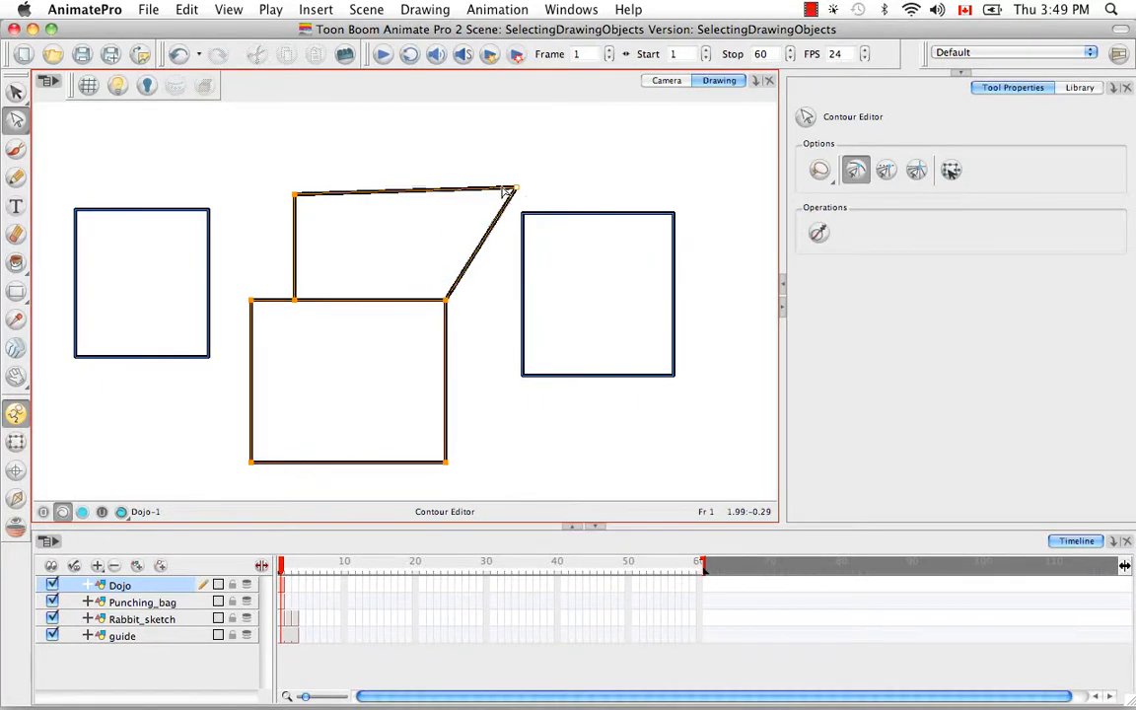
# Pull the upper shape's top-left corner outward and snap its bottom-left corner onto the lower rectangle's top-left corner
pyautogui.moveTo(316, 218)
pyautogui.mouseDown()
pyautogui.moveTo(312, 182)
pyautogui.moveTo(303, 207)
pyautogui.moveTo(249, 187)
pyautogui.mouseUp()
pyautogui.moveTo(314, 276)
pyautogui.mouseDown()
pyautogui.moveTo(308, 315)
pyautogui.moveTo(312, 283)
pyautogui.moveTo(252, 299)
pyautogui.mouseUp()
pyautogui.click(460, 332)
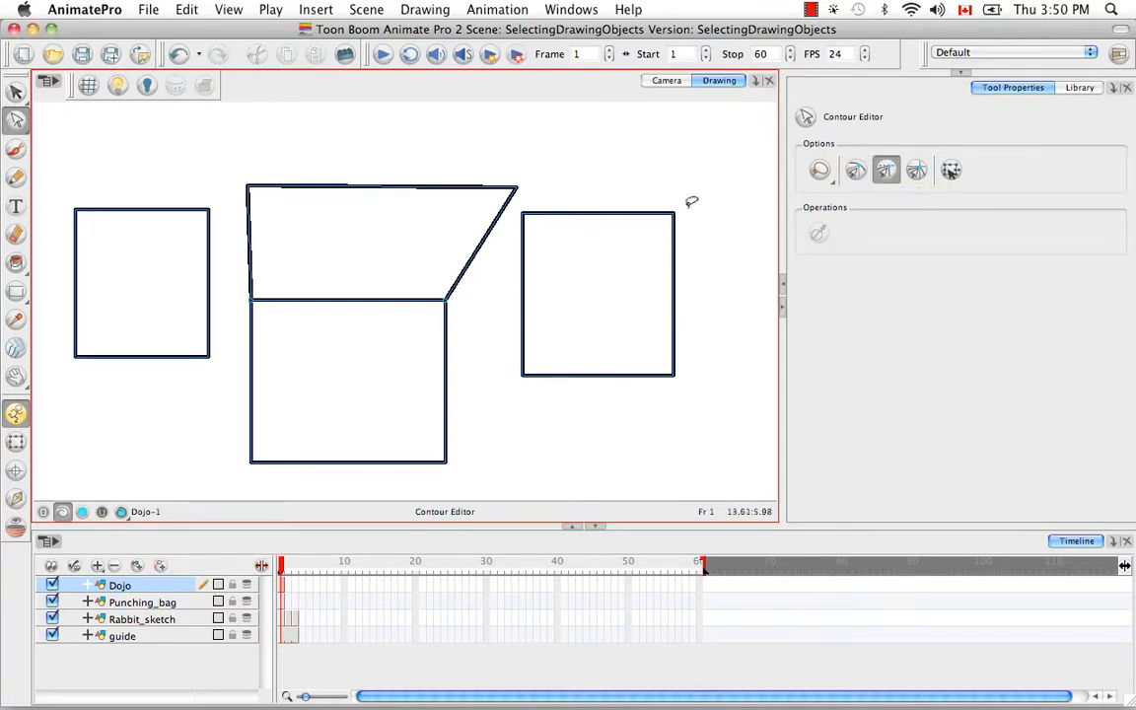
# With the Select tool and alignment snapping, move the right-hand rectangle flush against the lower middle rectangle's right edge, level with its top
pyautogui.click(16, 91)
pyautogui.moveTo(628, 170)
pyautogui.mouseDown()
pyautogui.moveTo(529, 269)
pyautogui.moveTo(494, 363)
pyautogui.moveTo(457, 350)
pyautogui.moveTo(532, 208)
pyautogui.moveTo(530, 263)
pyautogui.moveTo(483, 322)
pyautogui.moveTo(496, 327)
pyautogui.mouseUp()
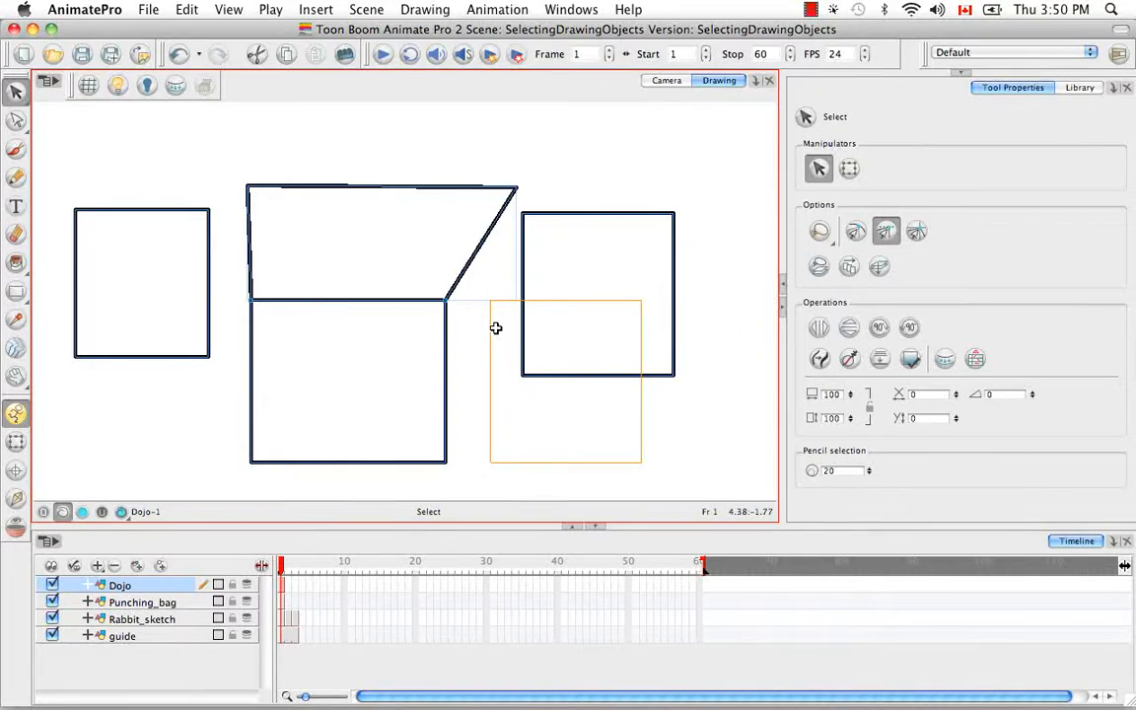
pyautogui.moveTo(496, 327); pyautogui.dragTo(448, 334)
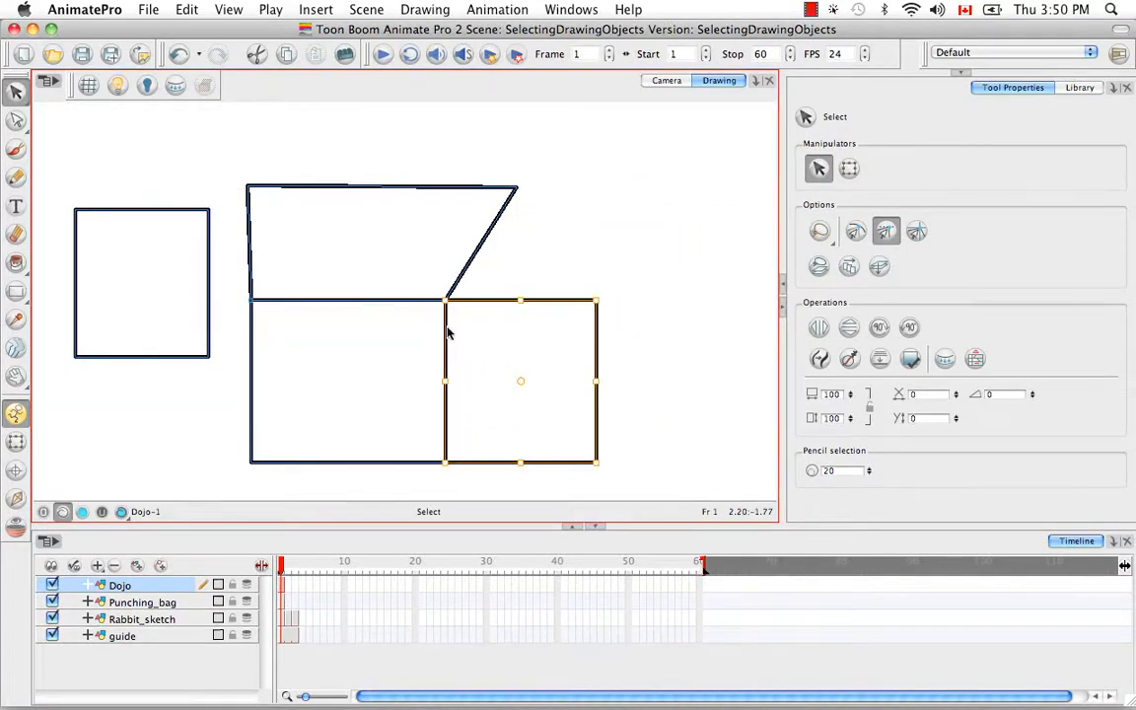
pyautogui.click(577, 227)
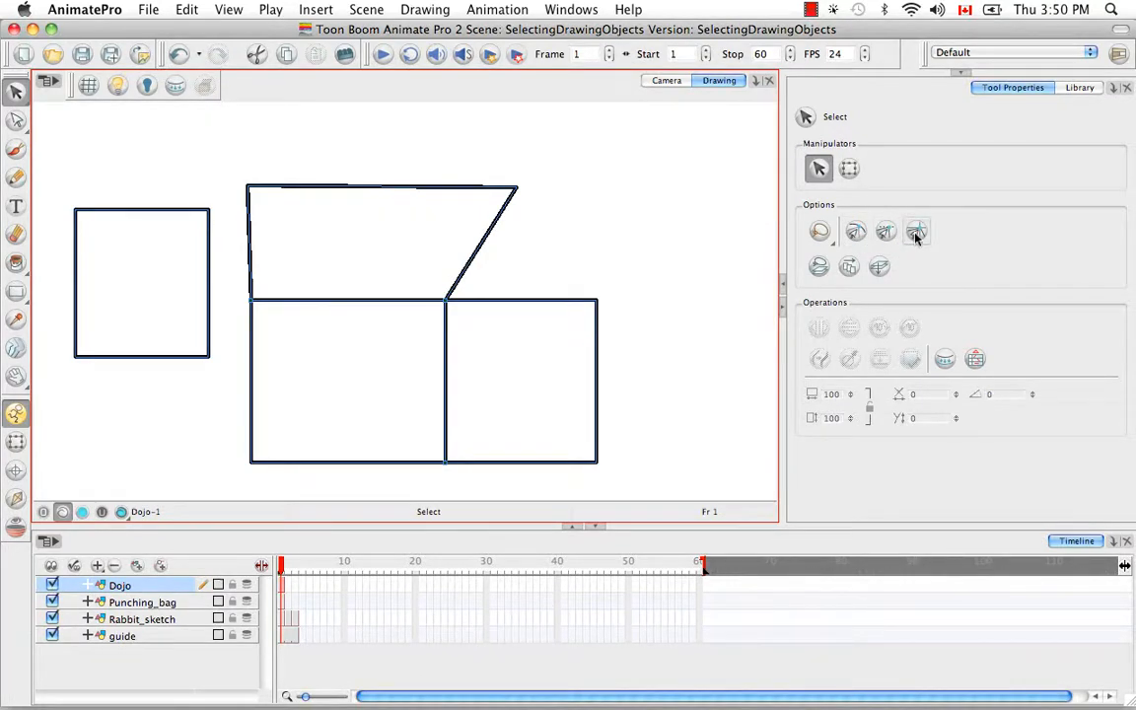
# Enable only grid snapping, show the grid, and move the left-hand rectangle beneath the lower middle rectangle
pyautogui.click(917, 232)
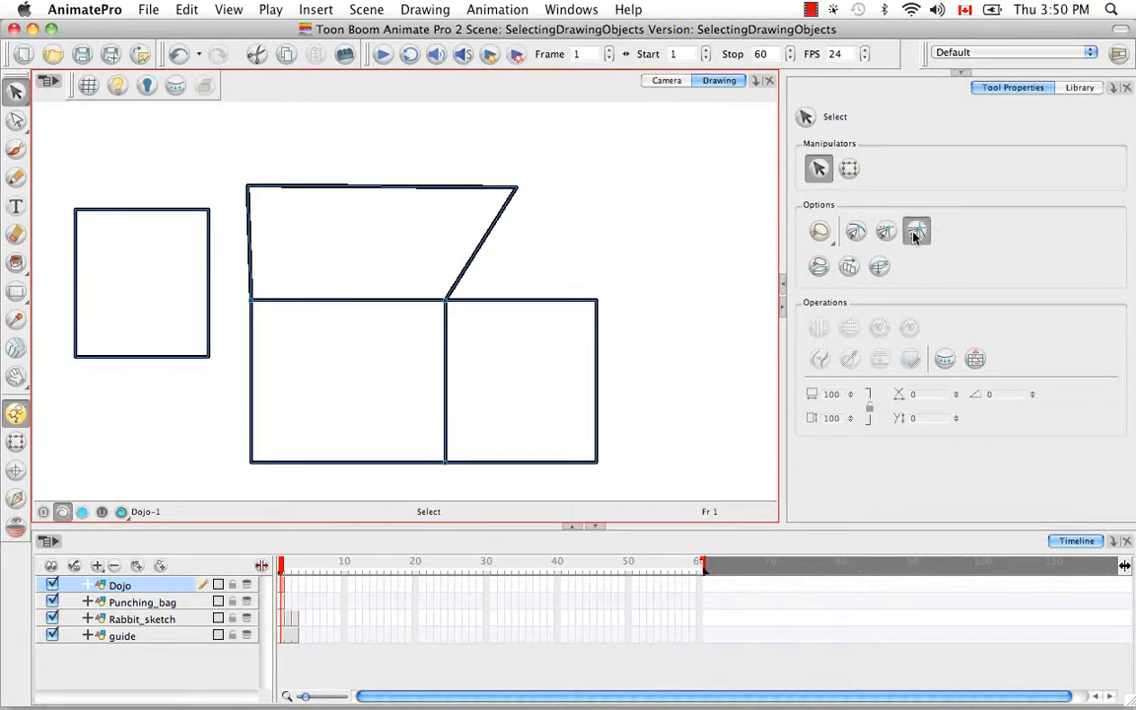
pyautogui.click(88, 87)
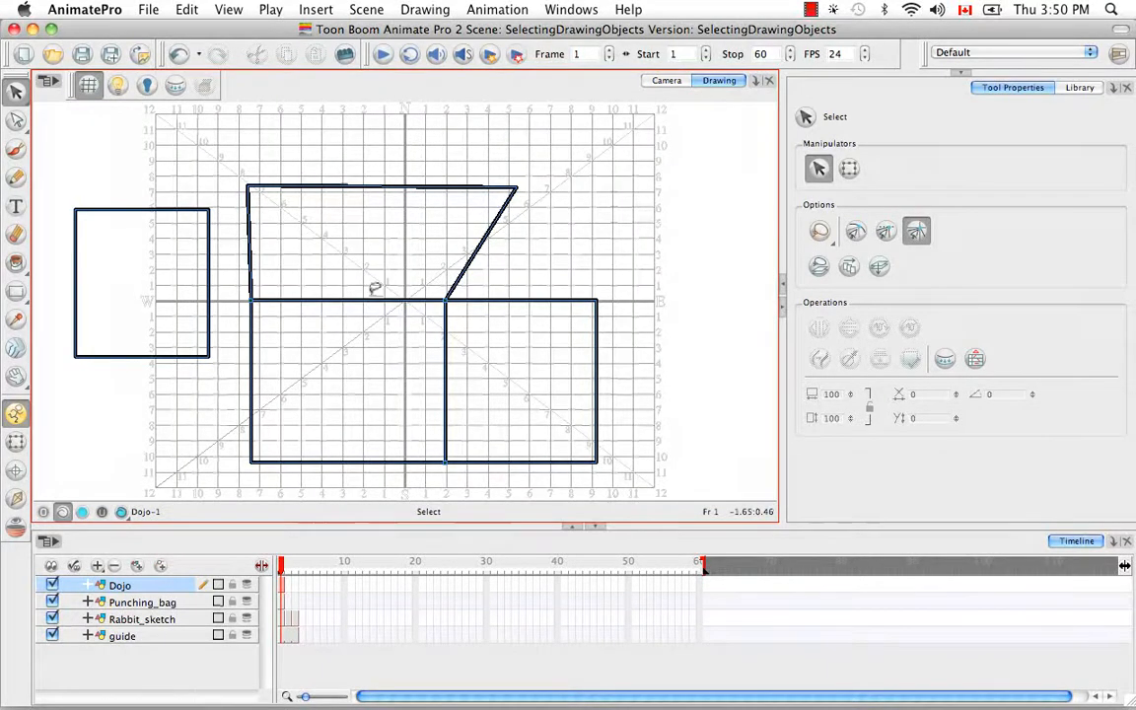
pyautogui.press('space')
pyautogui.moveTo(446, 356); pyautogui.dragTo(463, 249)
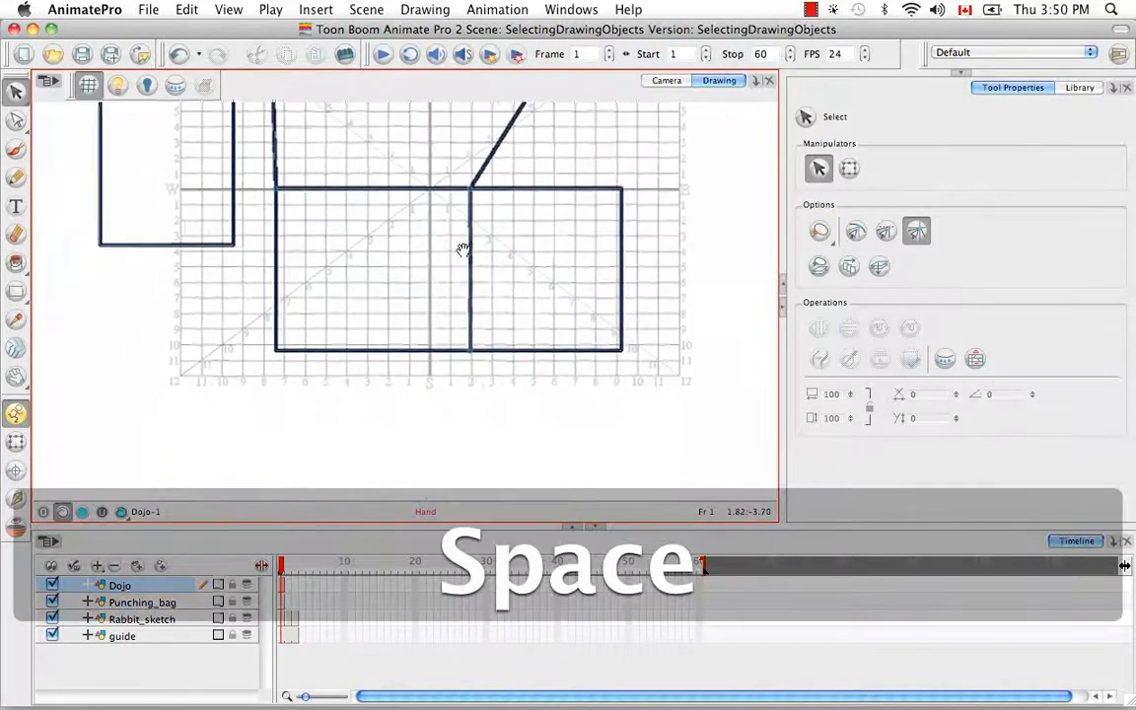
pyautogui.click(197, 245)
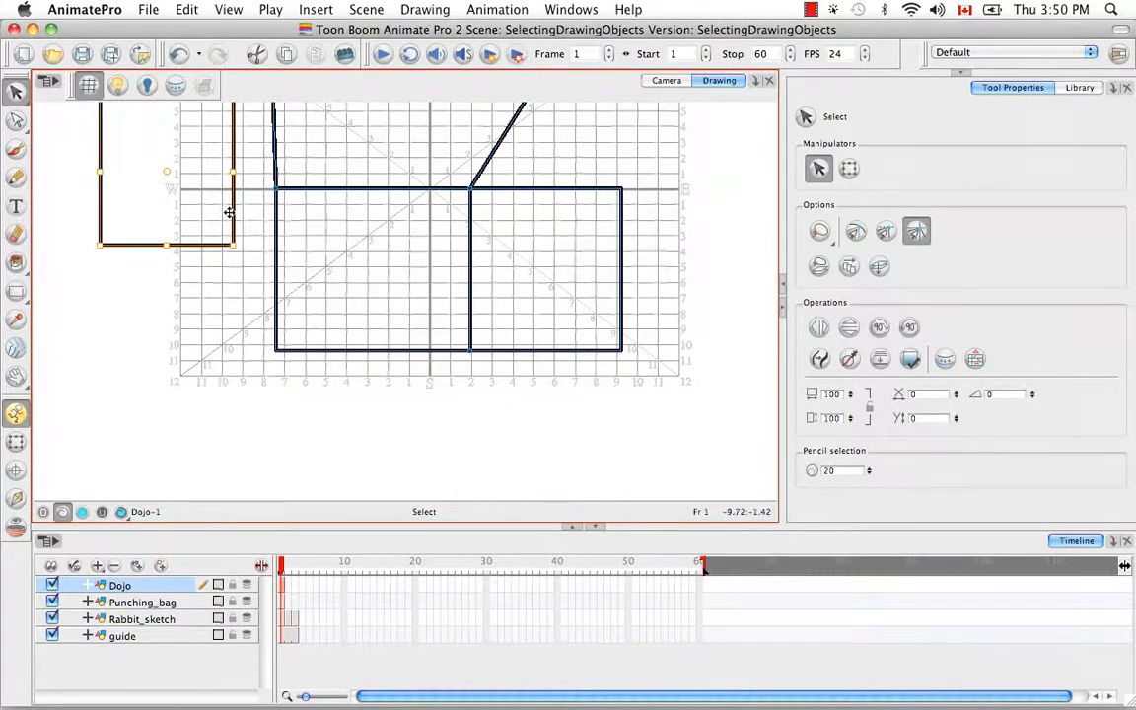
pyautogui.moveTo(228, 211); pyautogui.dragTo(411, 471)
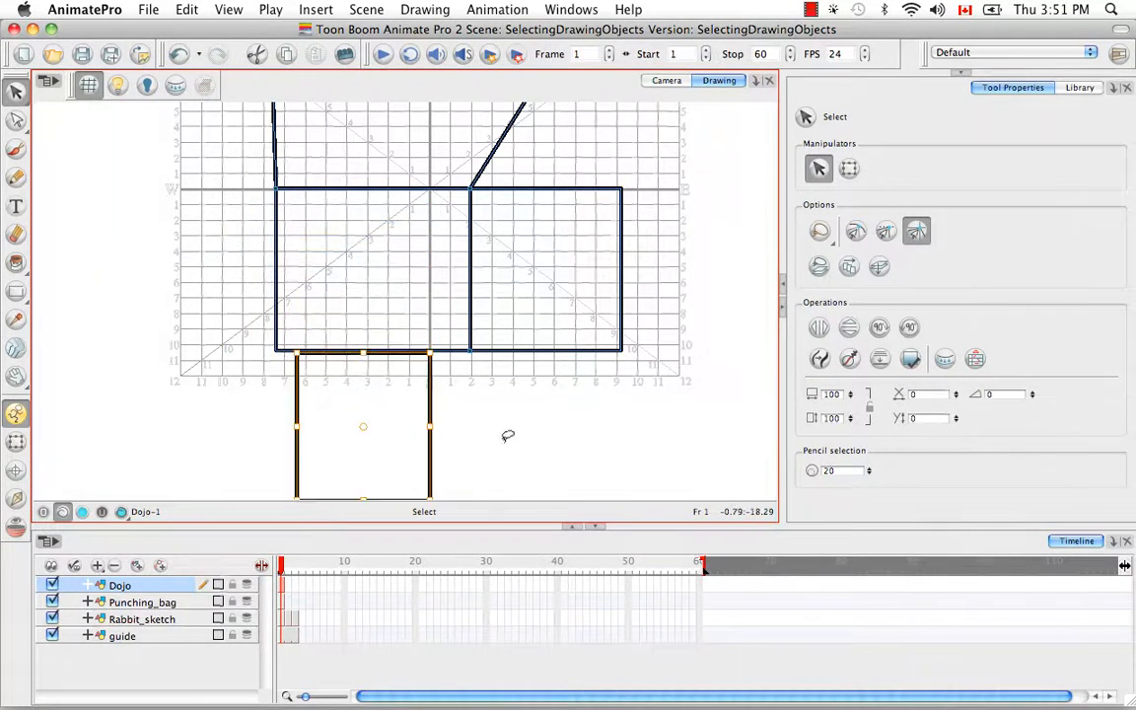
# Keep the bottom rectangle selected, turn off grid snapping and enable both contour and alignment snapping
pyautogui.press('space')
pyautogui.moveTo(520, 439); pyautogui.dragTo(464, 287)
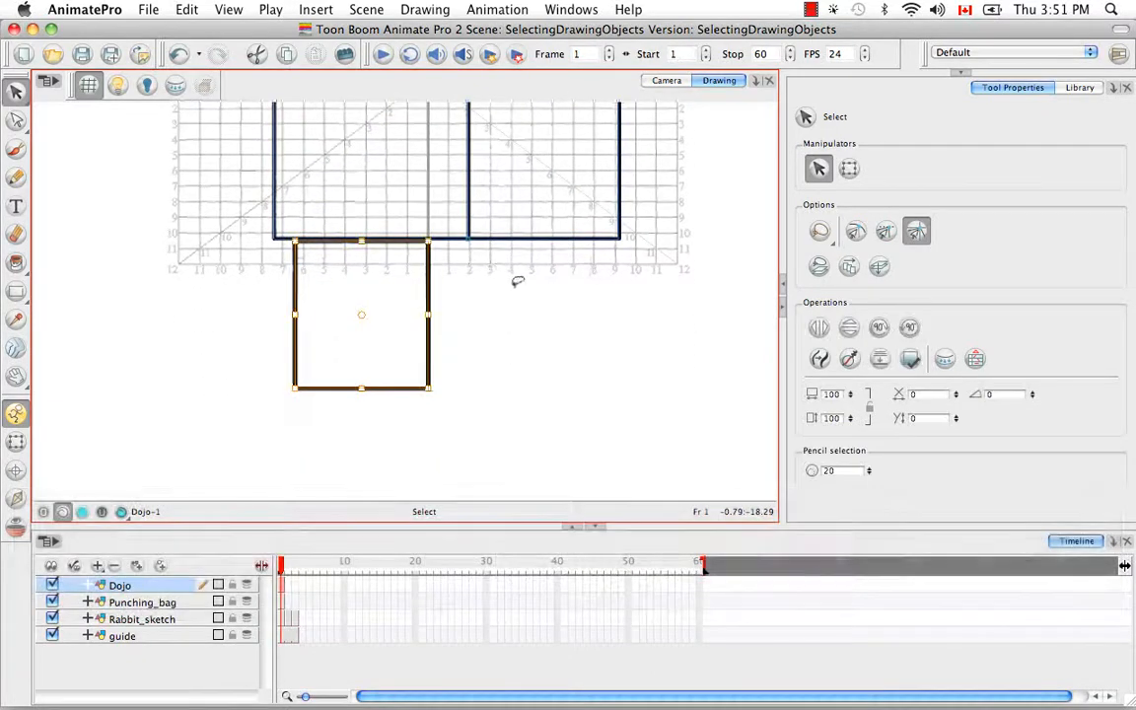
pyautogui.click(575, 296)
pyautogui.click(382, 365)
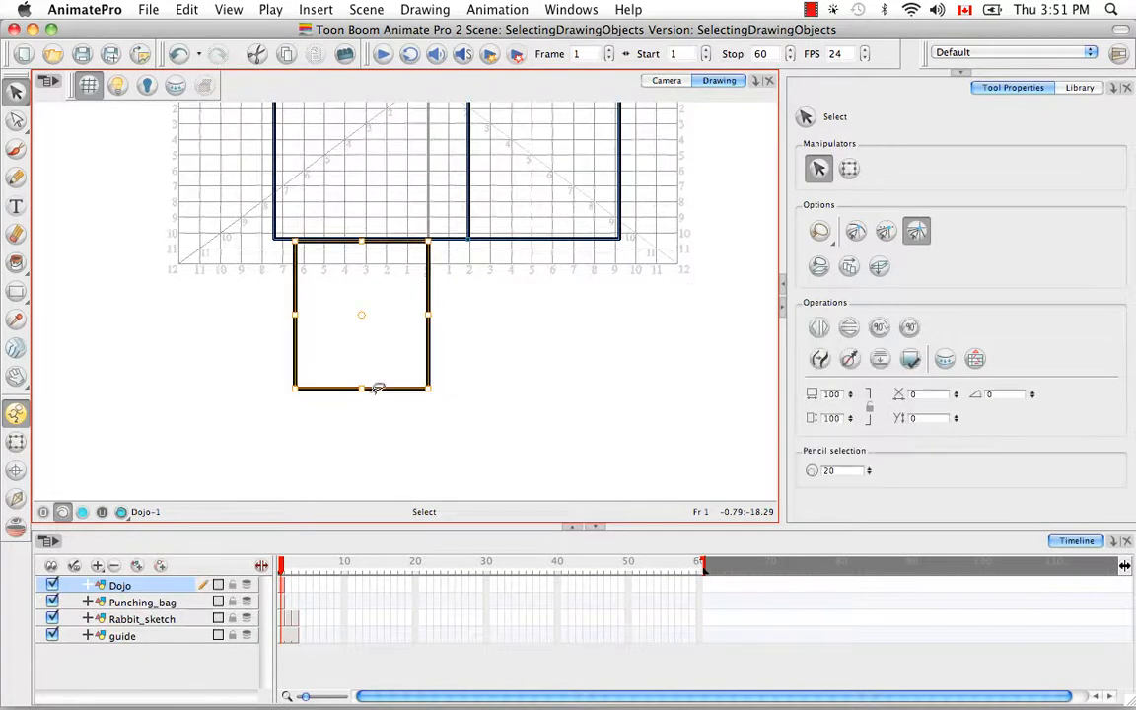
pyautogui.click(926, 237)
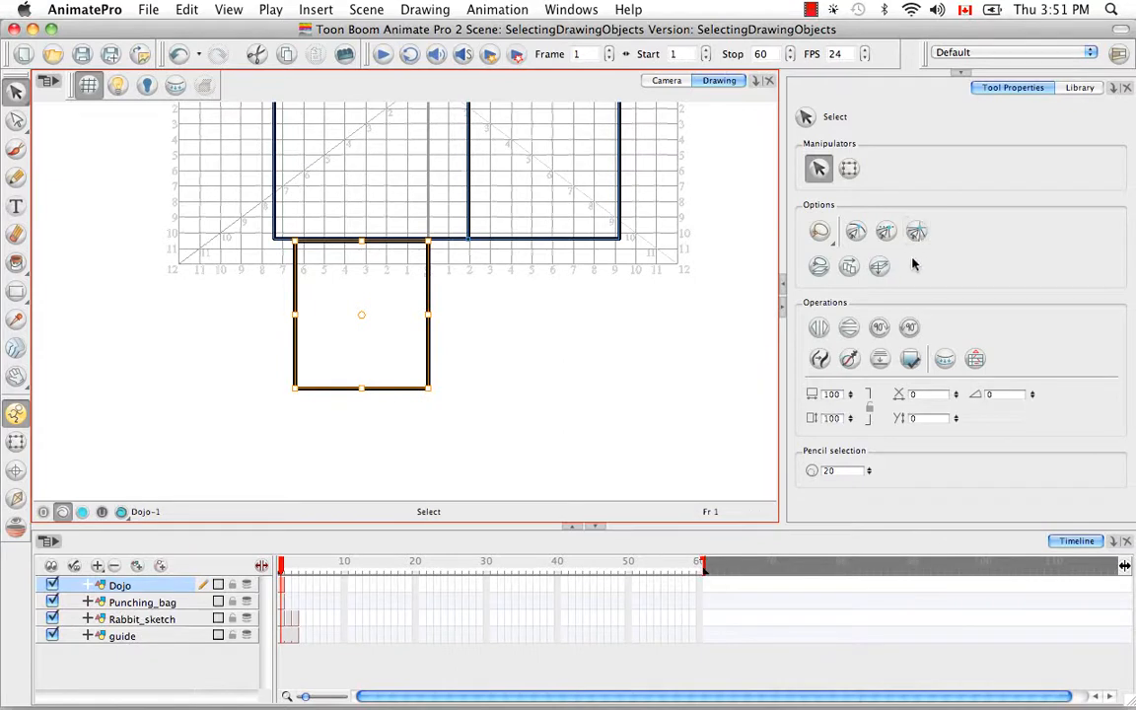
pyautogui.click(858, 232)
pyautogui.click(891, 234)
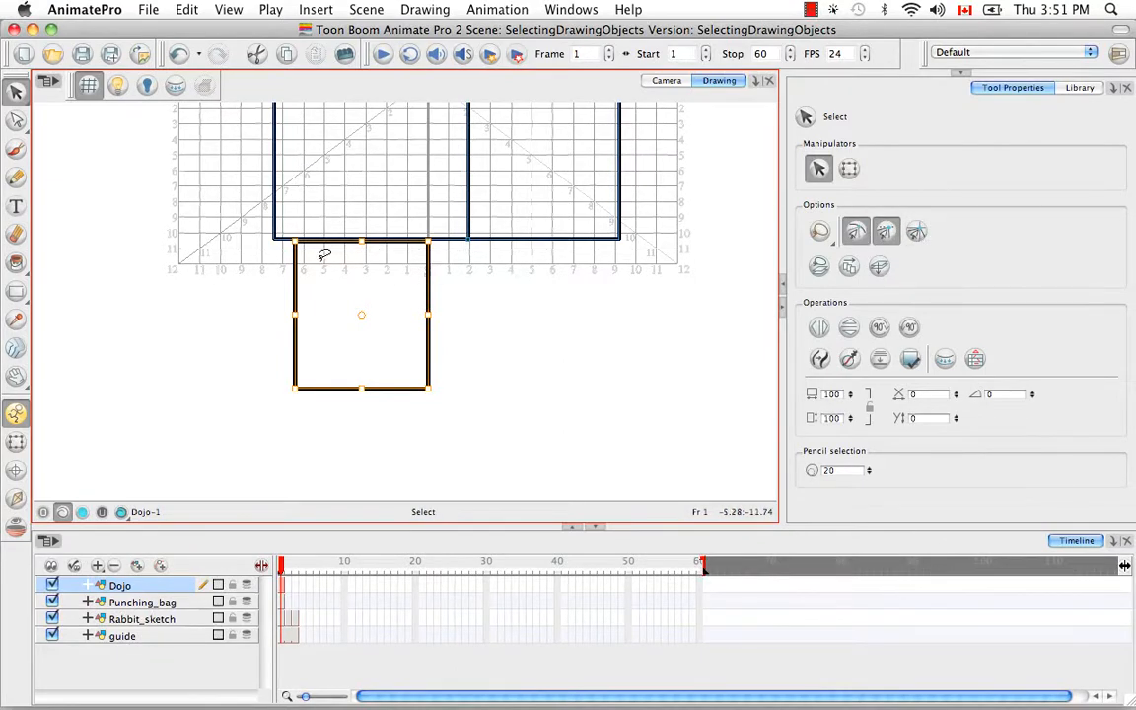
# Stretch the bottom rectangle from its top-right corner to the shared lower corner of the two rectangles above, and clear the selection
pyautogui.click(419, 300)
pyautogui.click(428, 254)
pyautogui.moveTo(429, 241); pyautogui.dragTo(468, 239)
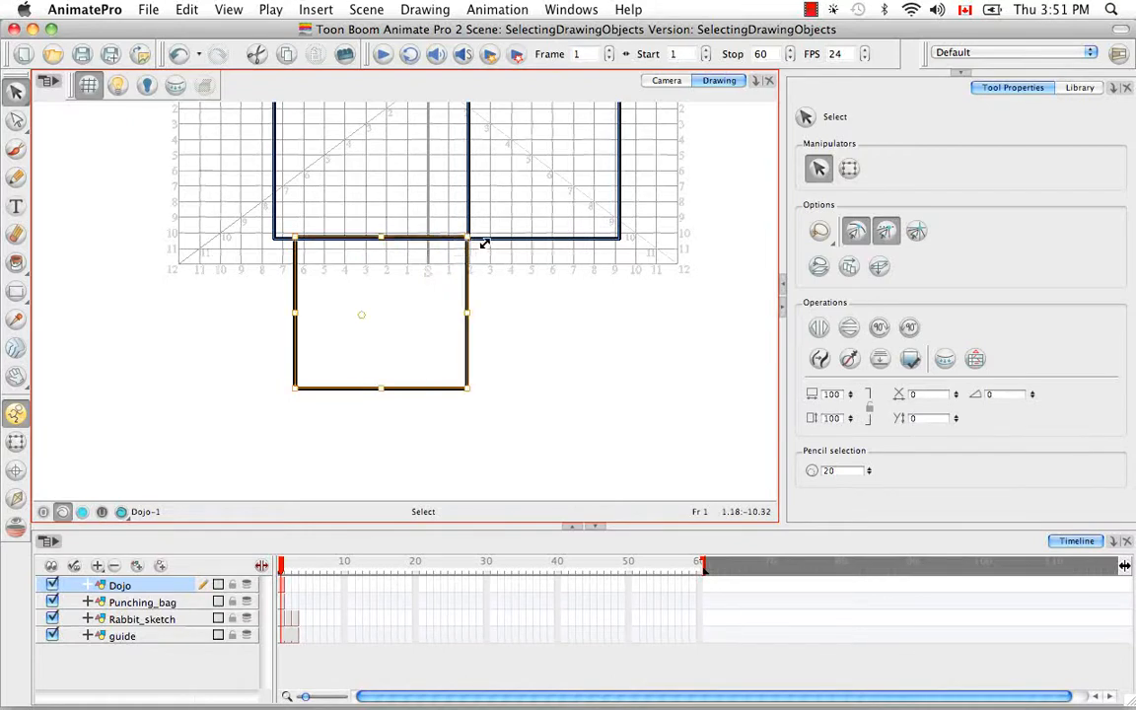
pyautogui.click(545, 256)
# With the Contour Editor, pull the right-hand rectangle's bottom-right corner downward and snap the bottom rectangle's bottom-right corner onto it
pyautogui.hotkey('alt', 'q')
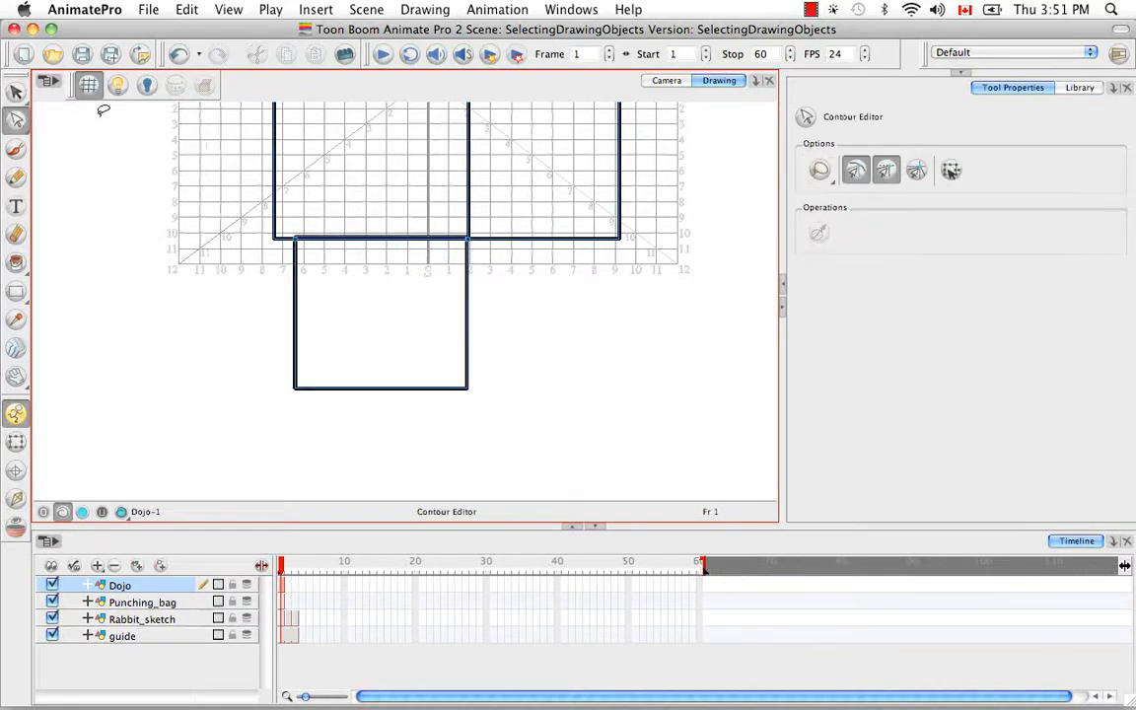
pyautogui.moveTo(620, 239); pyautogui.dragTo(621, 316)
pyautogui.click(560, 379)
pyautogui.click(477, 386)
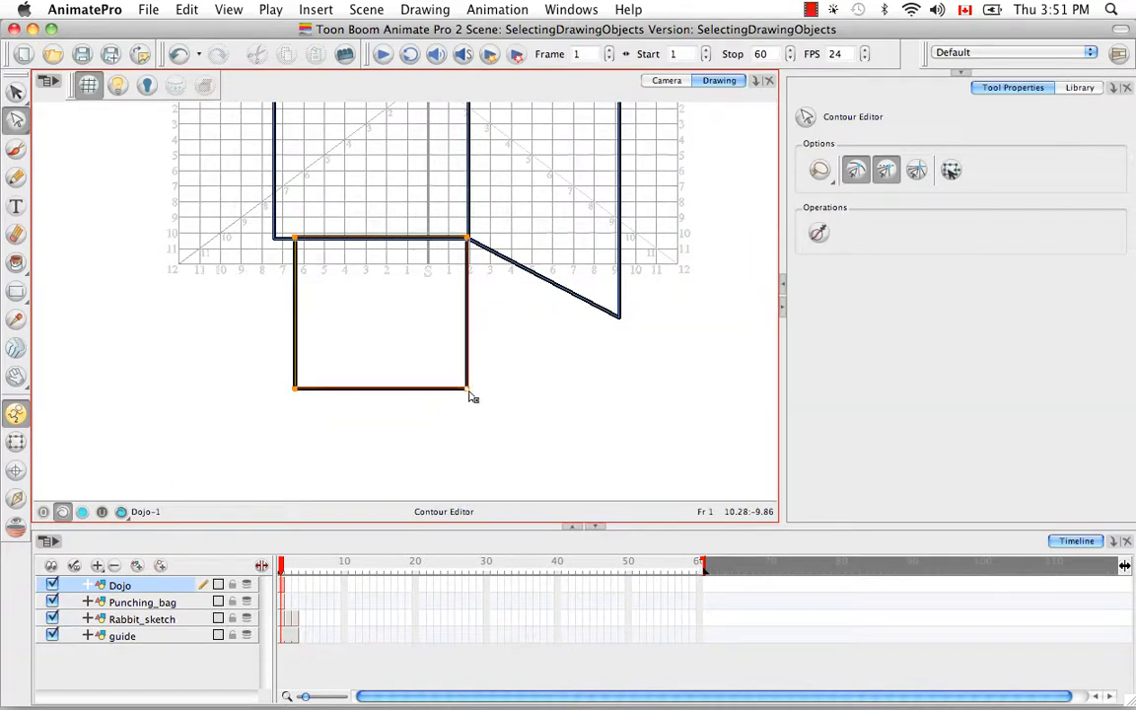
pyautogui.moveTo(469, 391); pyautogui.dragTo(620, 338)
pyautogui.click(471, 325)
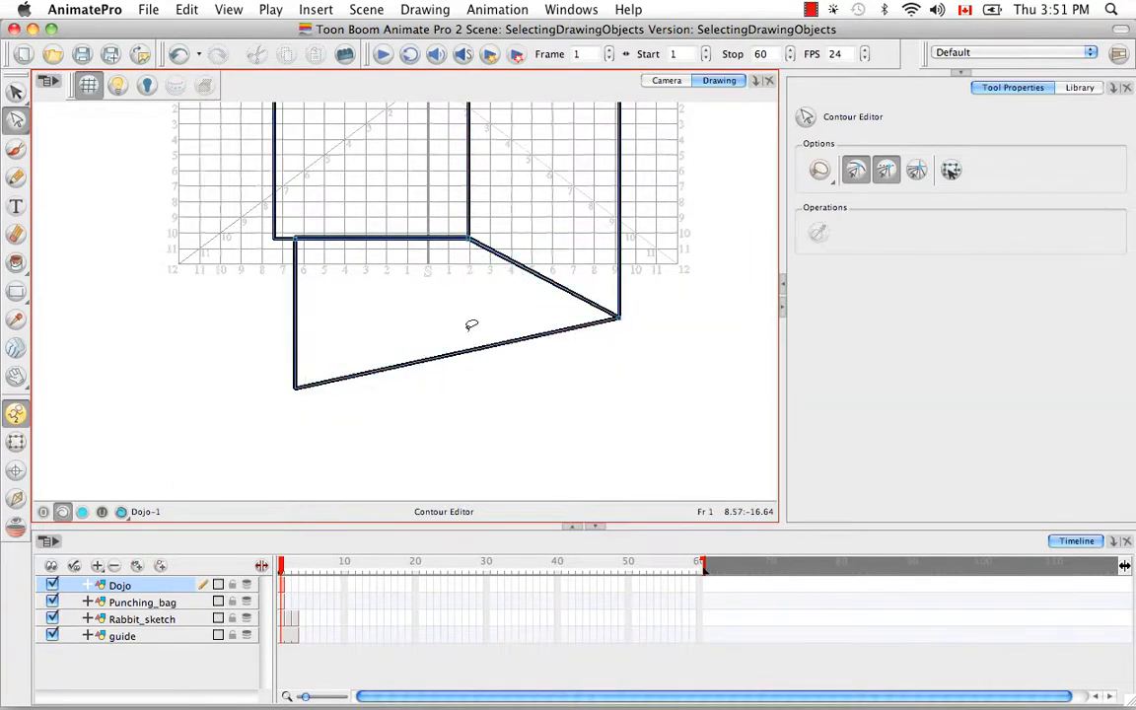
# Move the bottom shape's lower-left corner outward, level with its lower-right one, and snap its upper-left corner onto the middle rectangle's lower-left corner
pyautogui.click(324, 357)
pyautogui.moveTo(298, 387); pyautogui.dragTo(210, 317)
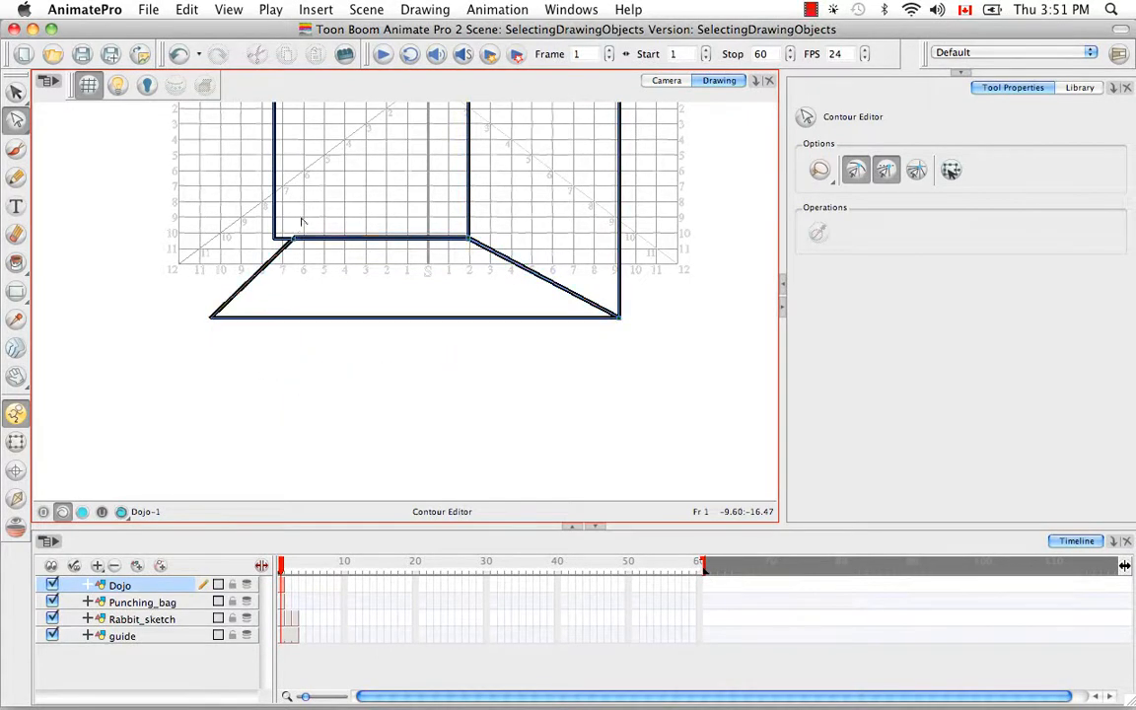
pyautogui.moveTo(294, 239); pyautogui.dragTo(276, 246)
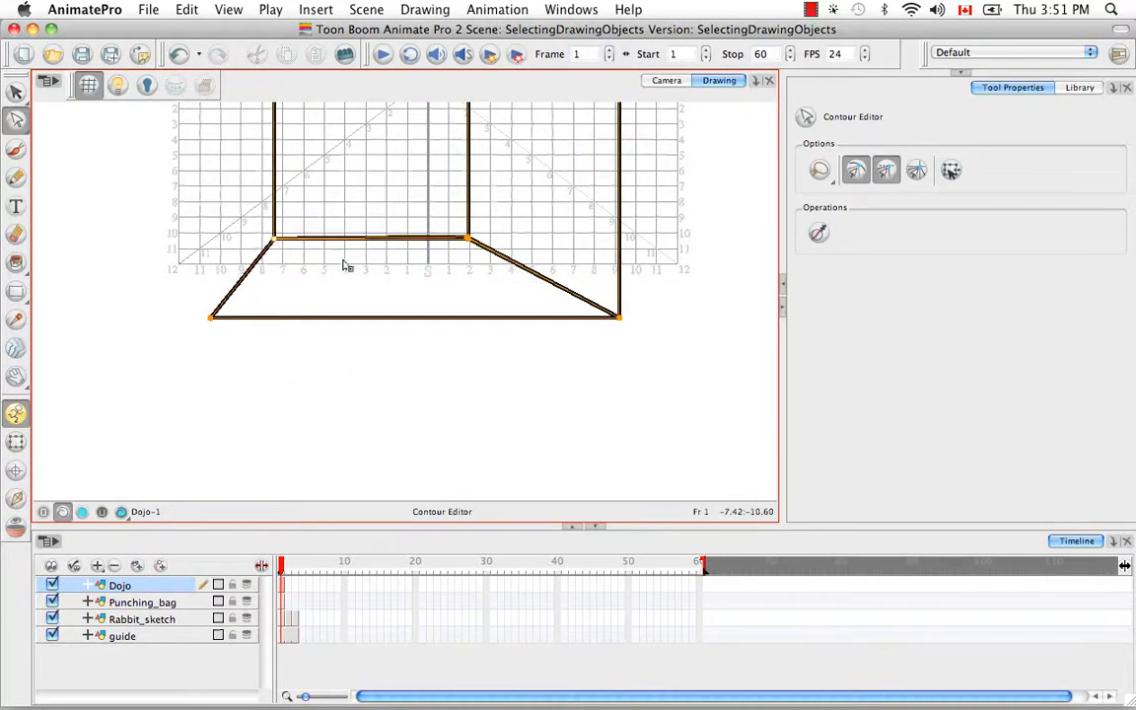
pyautogui.click(472, 267)
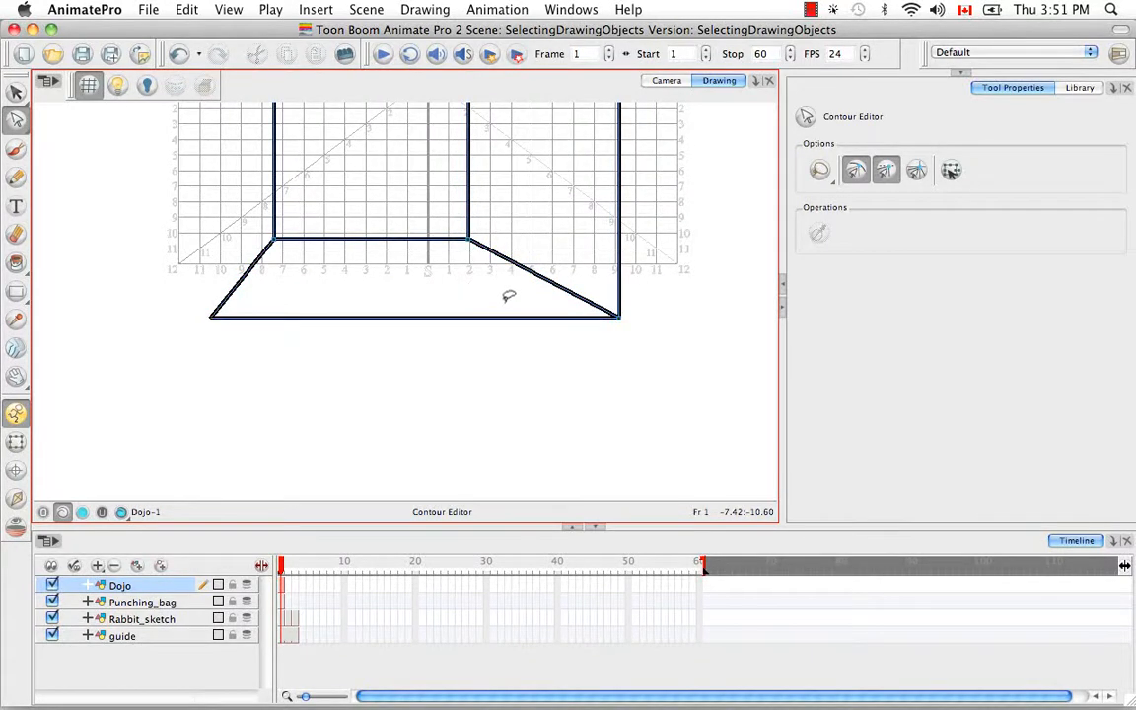
# Lasso all the shapes of the room and move them up together by about five grid units, then clear the selection
pyautogui.hotkey('shift', 'm')
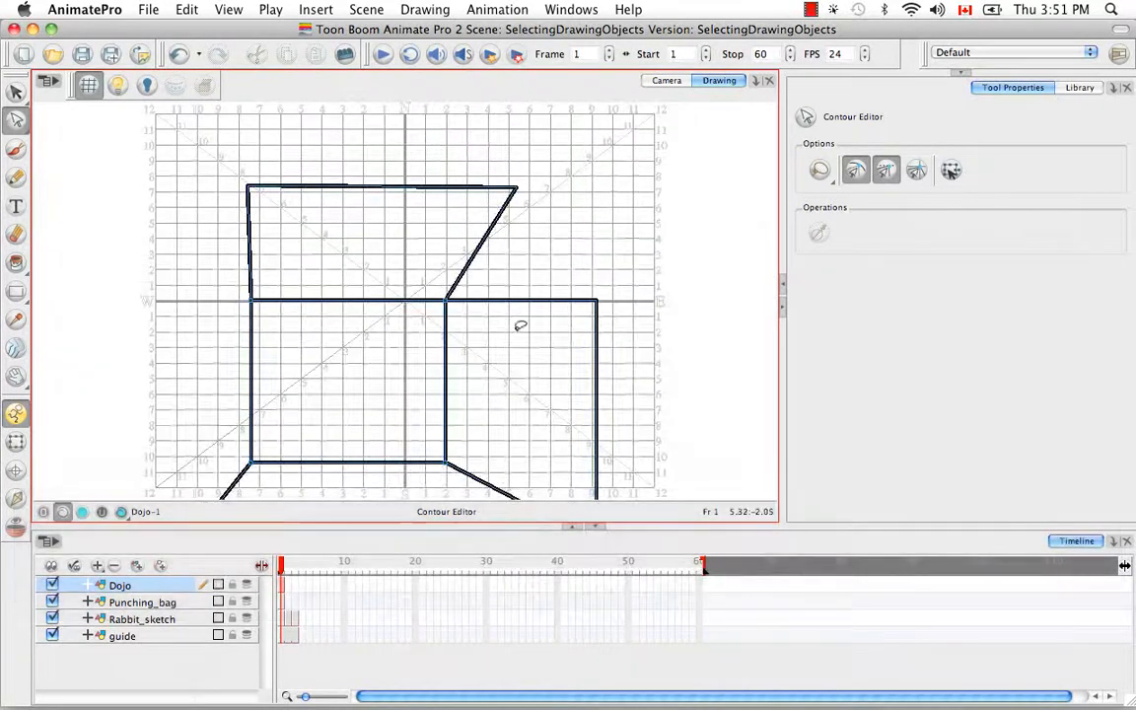
pyautogui.moveTo(554, 284); pyautogui.dragTo(576, 246)
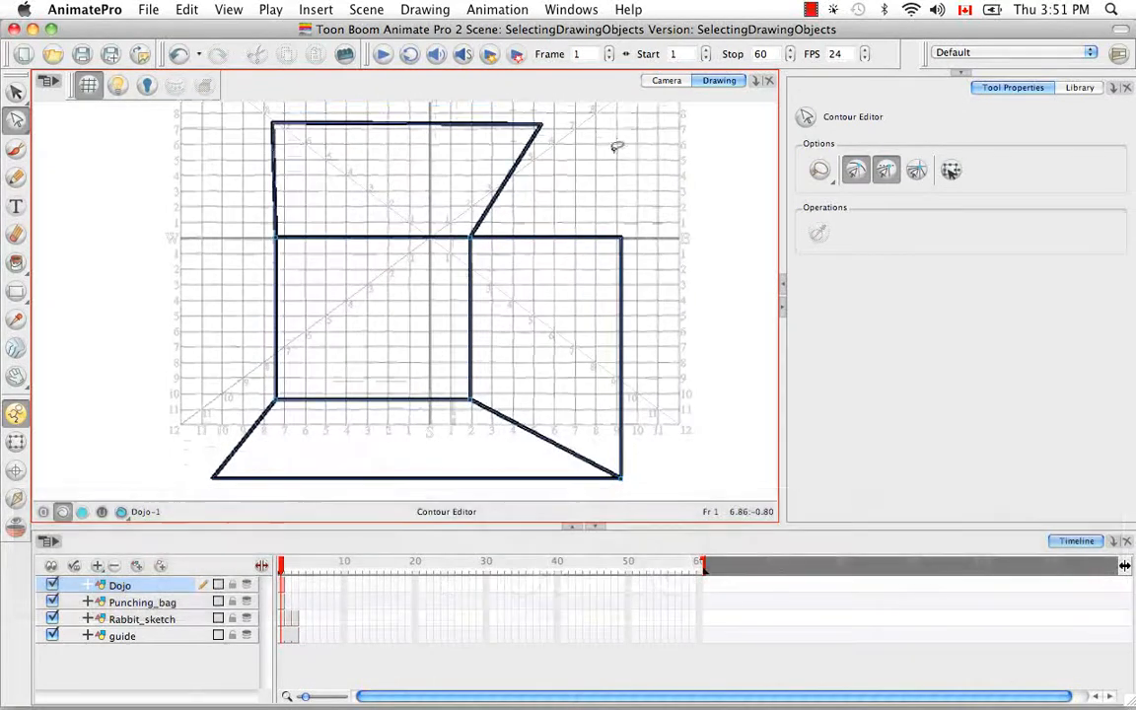
pyautogui.press('super+minus')
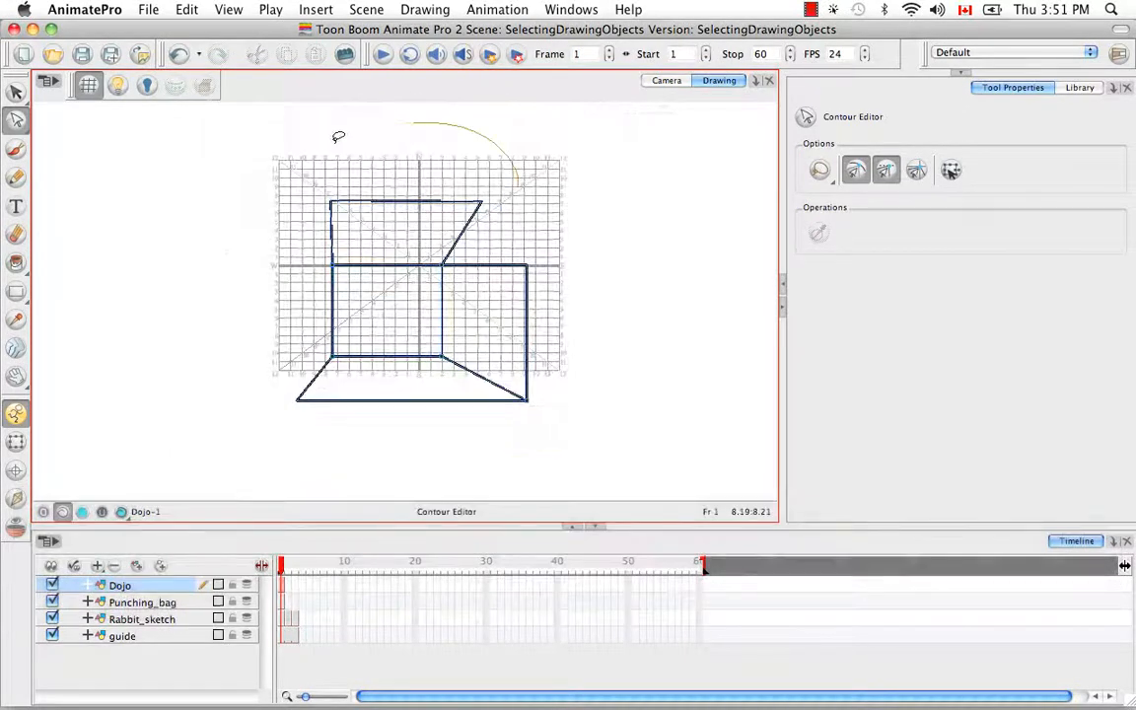
pyautogui.moveTo(338, 136); pyautogui.dragTo(590, 186)
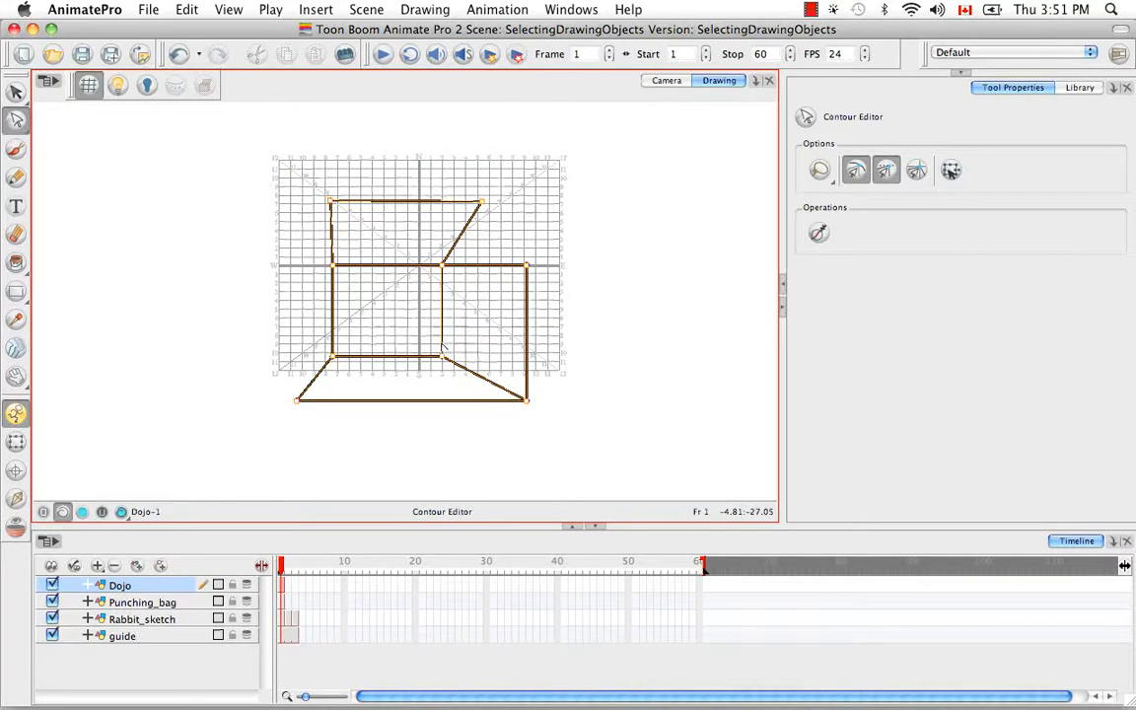
pyautogui.hotkey('alt', 'v')
pyautogui.moveTo(443, 348); pyautogui.dragTo(451, 318)
pyautogui.click(464, 405)
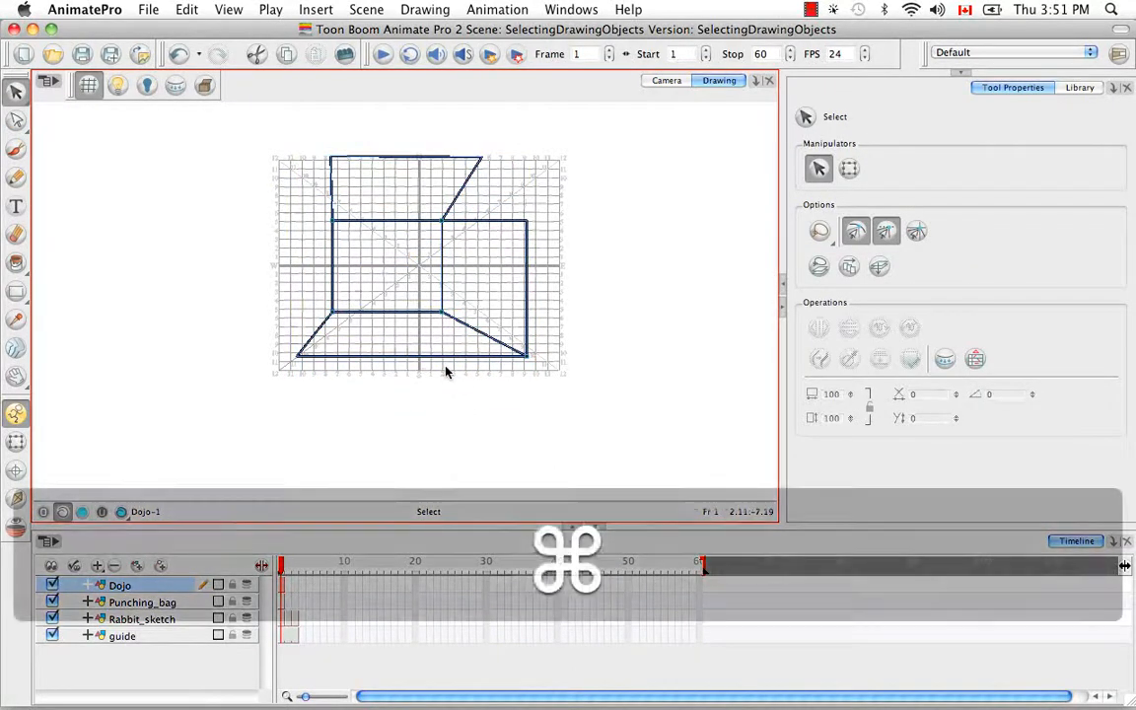
# With the Contour Editor, pull the top shape's upper-right corner outward and snap the right-hand rectangle's upper-right corner up onto it
pyautogui.press('super+equal')
pyautogui.press('space')
pyautogui.moveTo(639, 264); pyautogui.dragTo(628, 361)
pyautogui.click(529, 150)
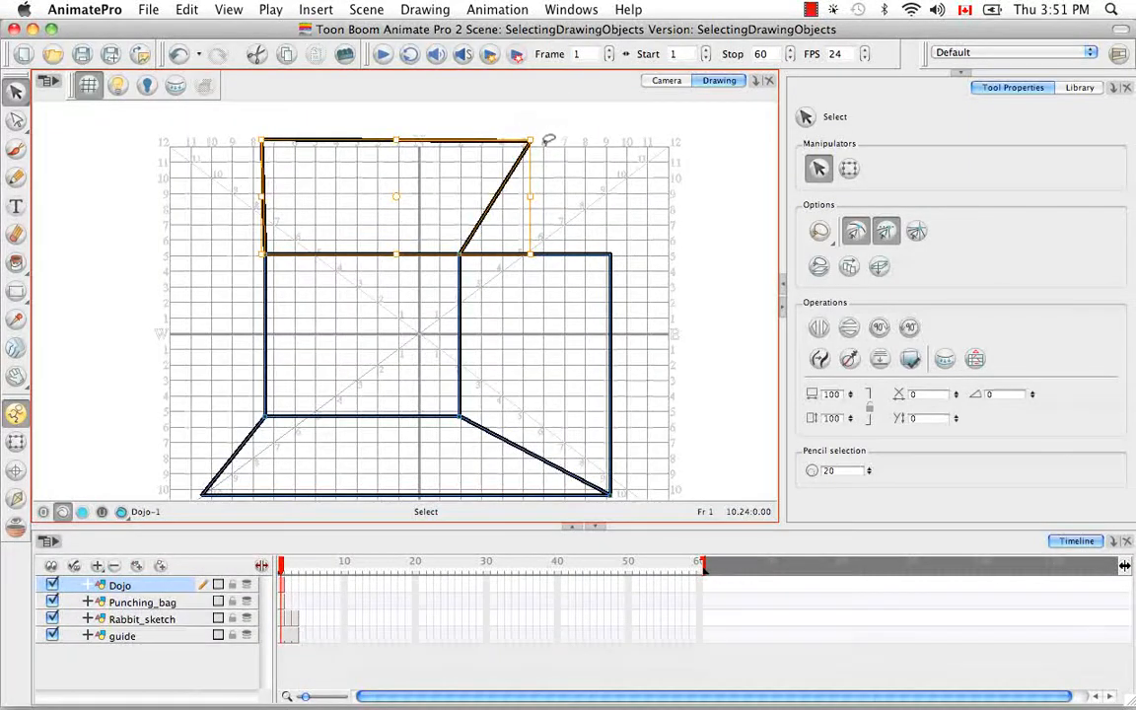
pyautogui.hotkey('alt', 'a')
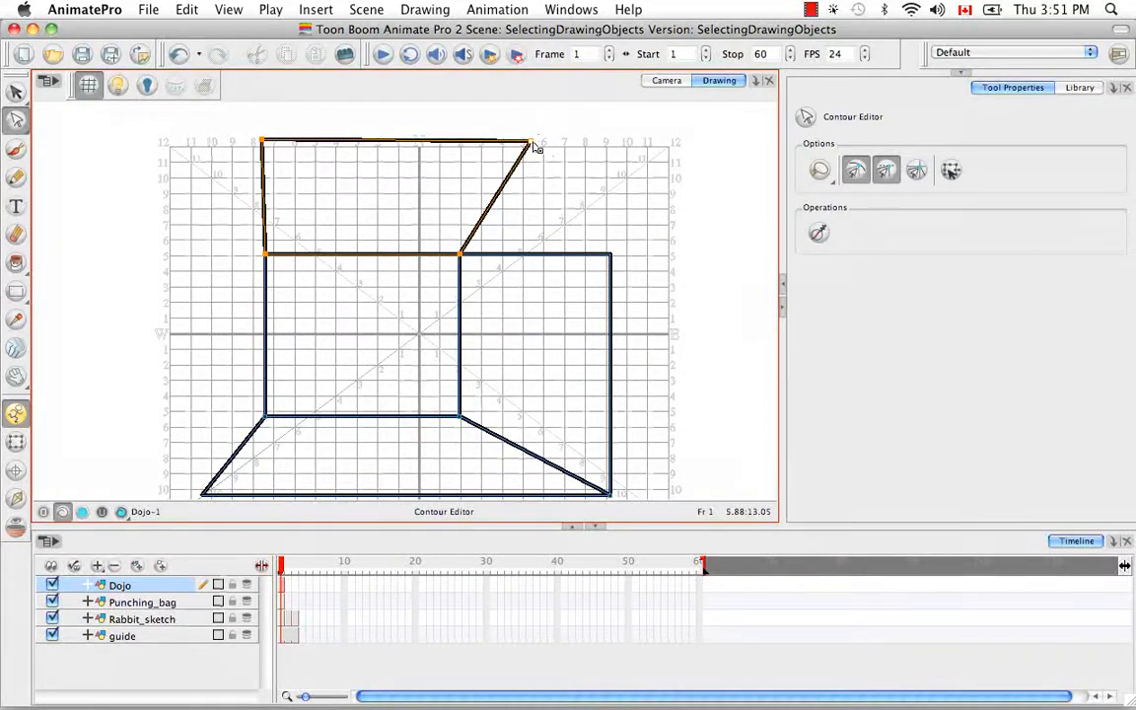
pyautogui.moveTo(531, 144)
pyautogui.mouseDown()
pyautogui.moveTo(612, 157)
pyautogui.moveTo(610, 145)
pyautogui.mouseUp()
pyautogui.moveTo(612, 253); pyautogui.dragTo(610, 144)
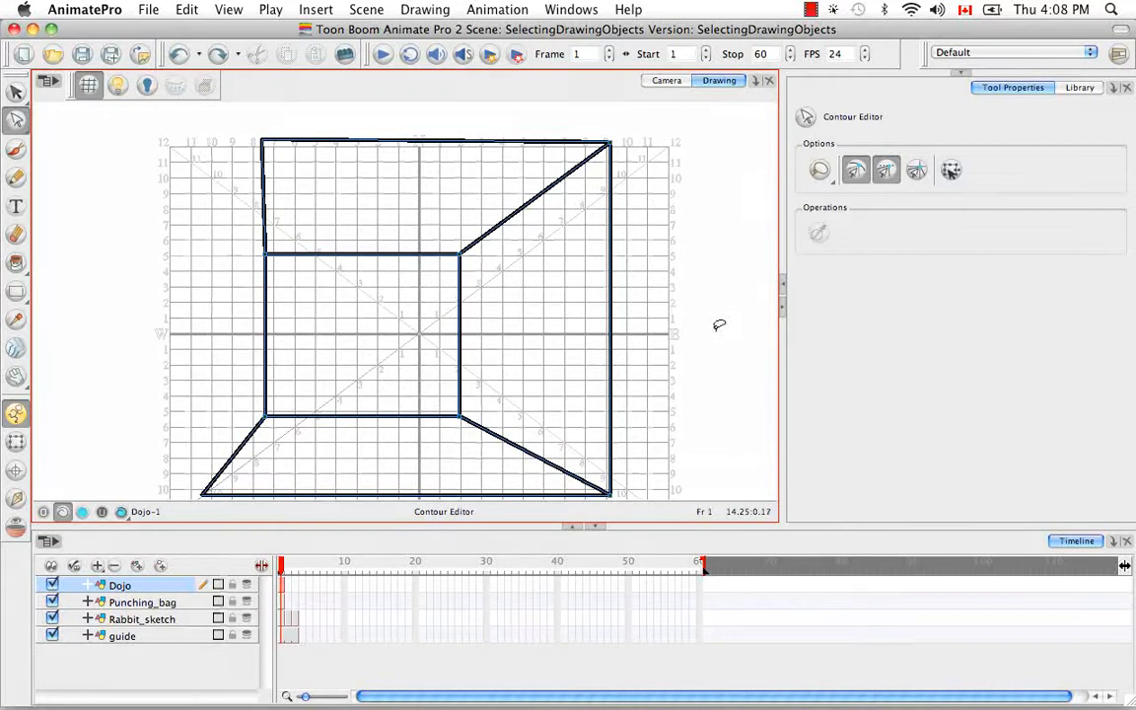
# Select the right-hand wall with the Select tool and move its pivot point near the upper-left corner of its bounding box
pyautogui.hotkey('alt', 'v')
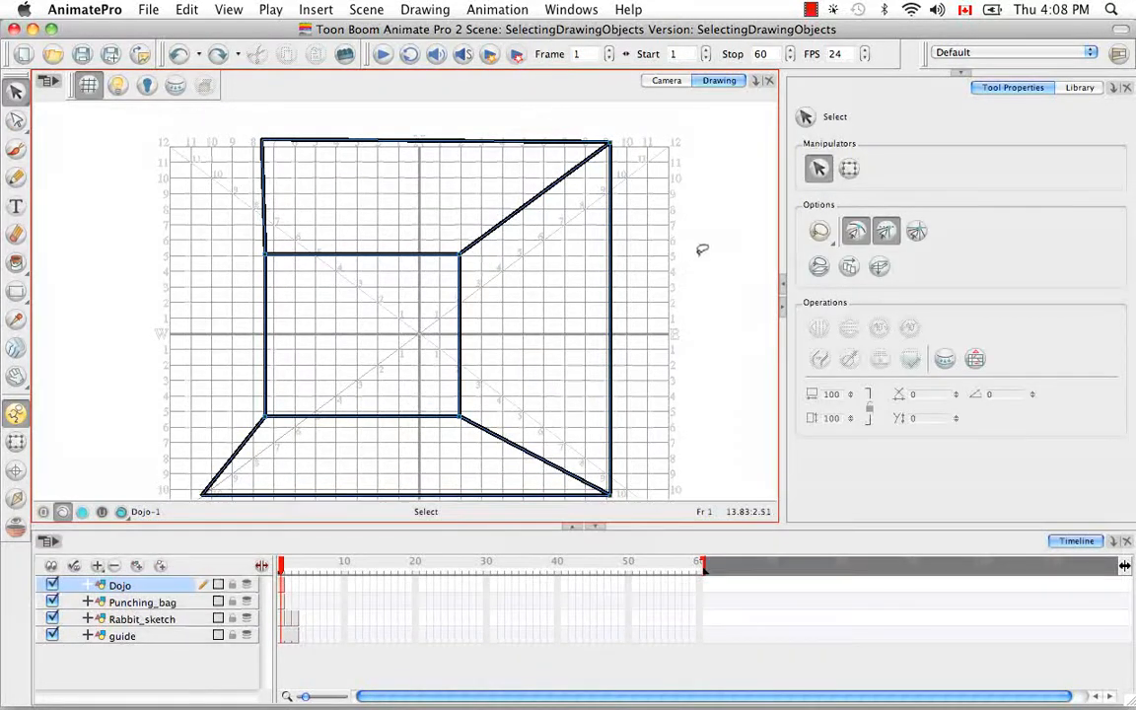
pyautogui.moveTo(701, 251); pyautogui.dragTo(584, 295)
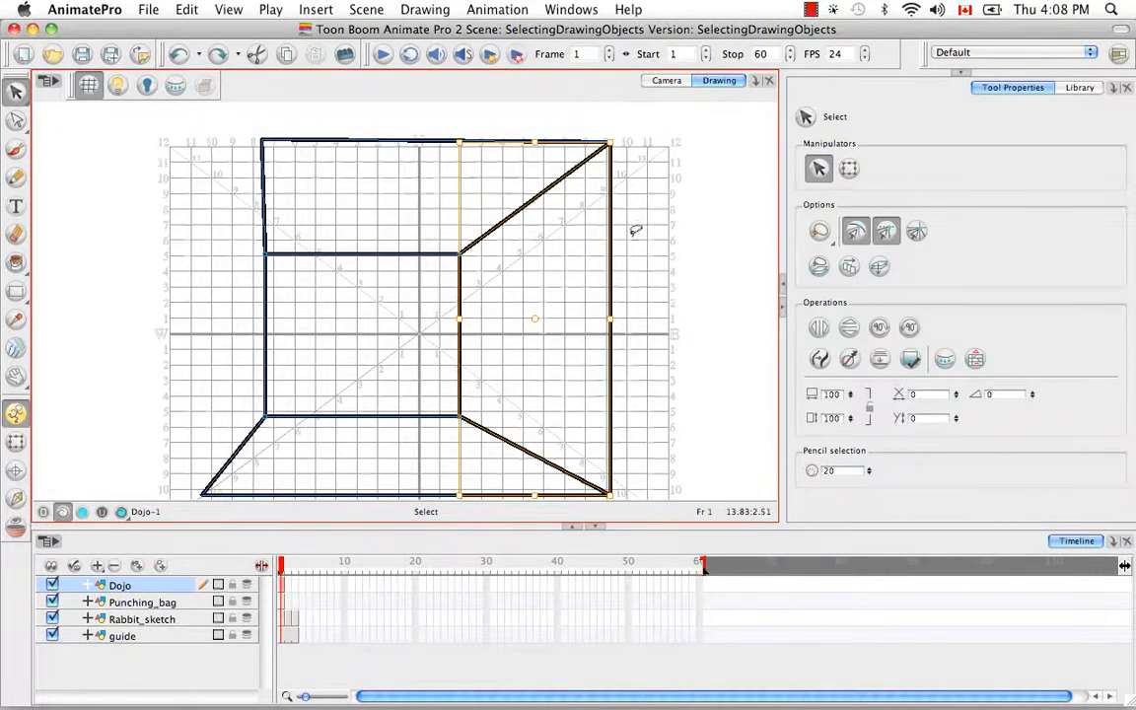
pyautogui.click(535, 320)
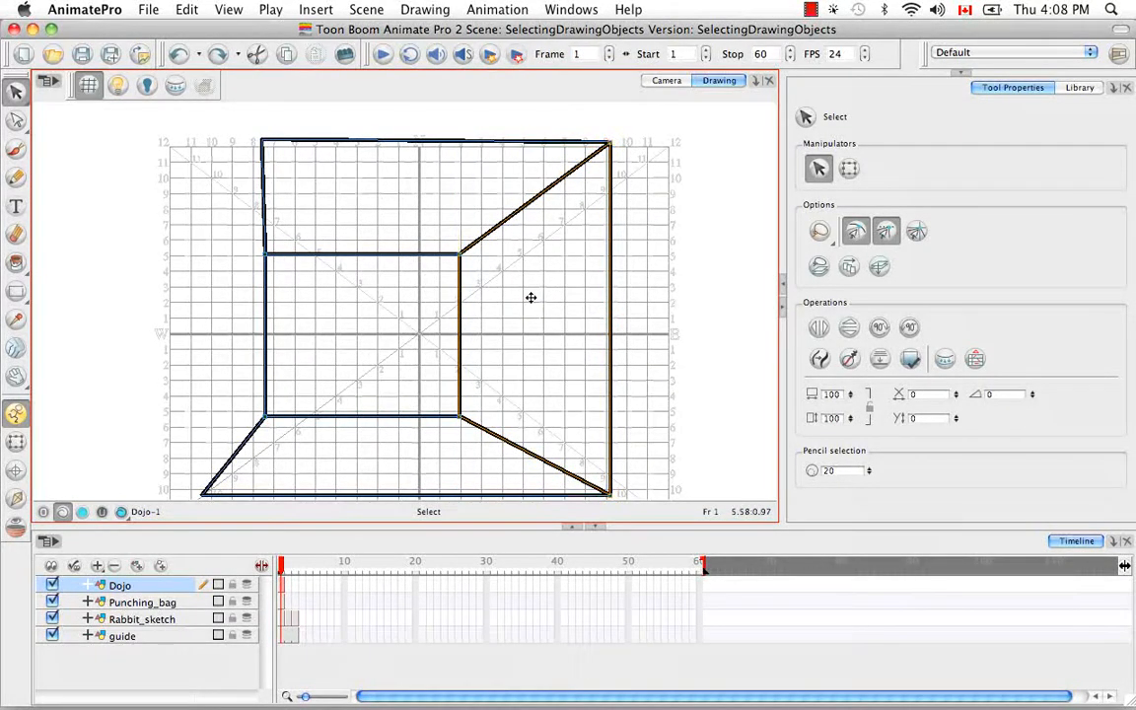
pyautogui.click(470, 153)
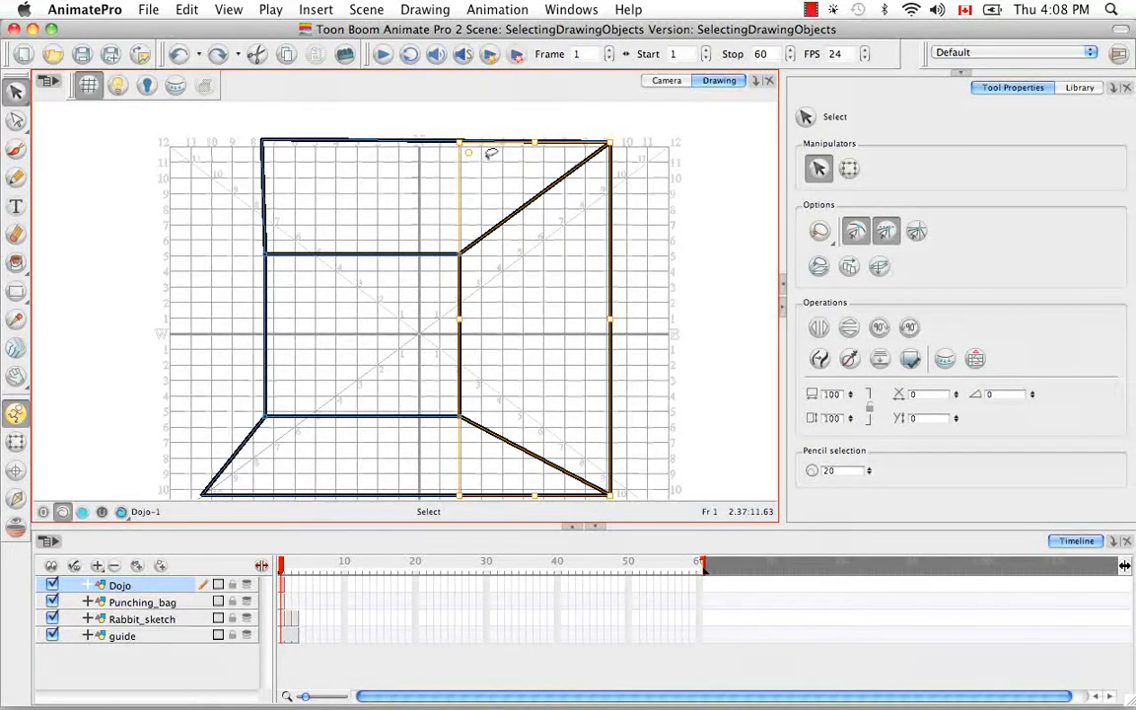
# Deselect and reselect the right-hand wall to reset its pivot, and place the pivot near the bounding box's upper-left corner again
pyautogui.click(714, 263)
pyautogui.click(610, 292)
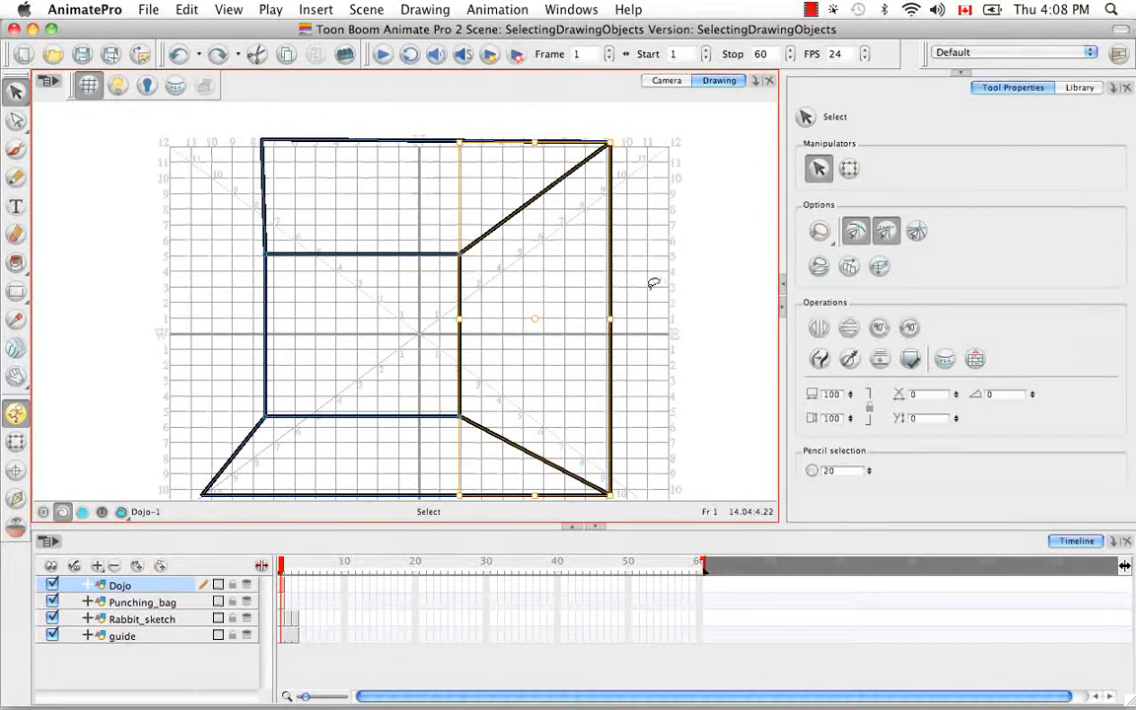
pyautogui.click(535, 321)
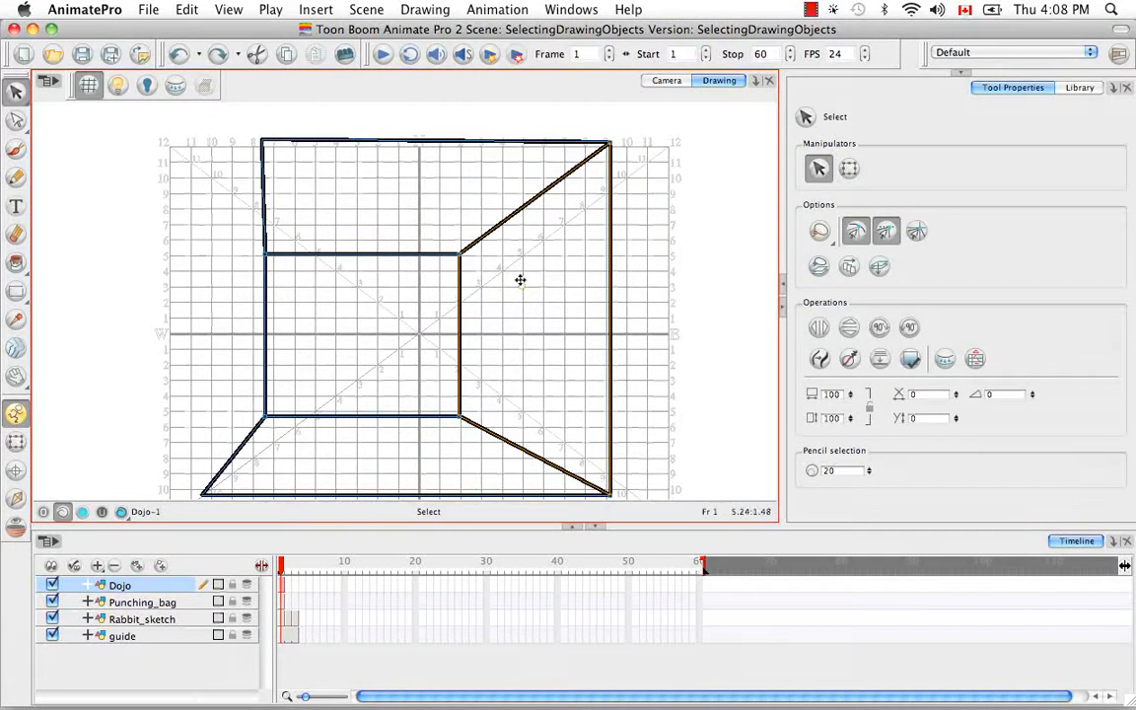
pyautogui.click(471, 156)
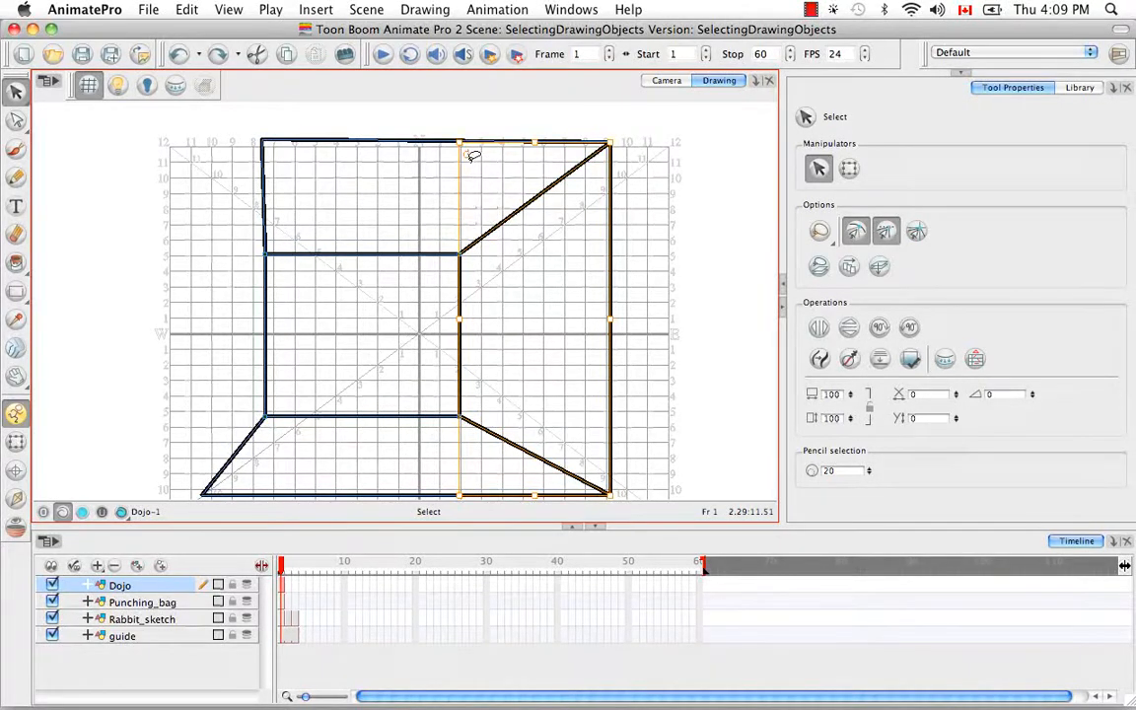
# Try rotating the right-hand wall around the moved pivot and shrinking it from a corner handle, and undo both changes
pyautogui.moveTo(617, 494)
pyautogui.mouseDown()
pyautogui.moveTo(691, 435)
pyautogui.moveTo(743, 332)
pyautogui.mouseUp()
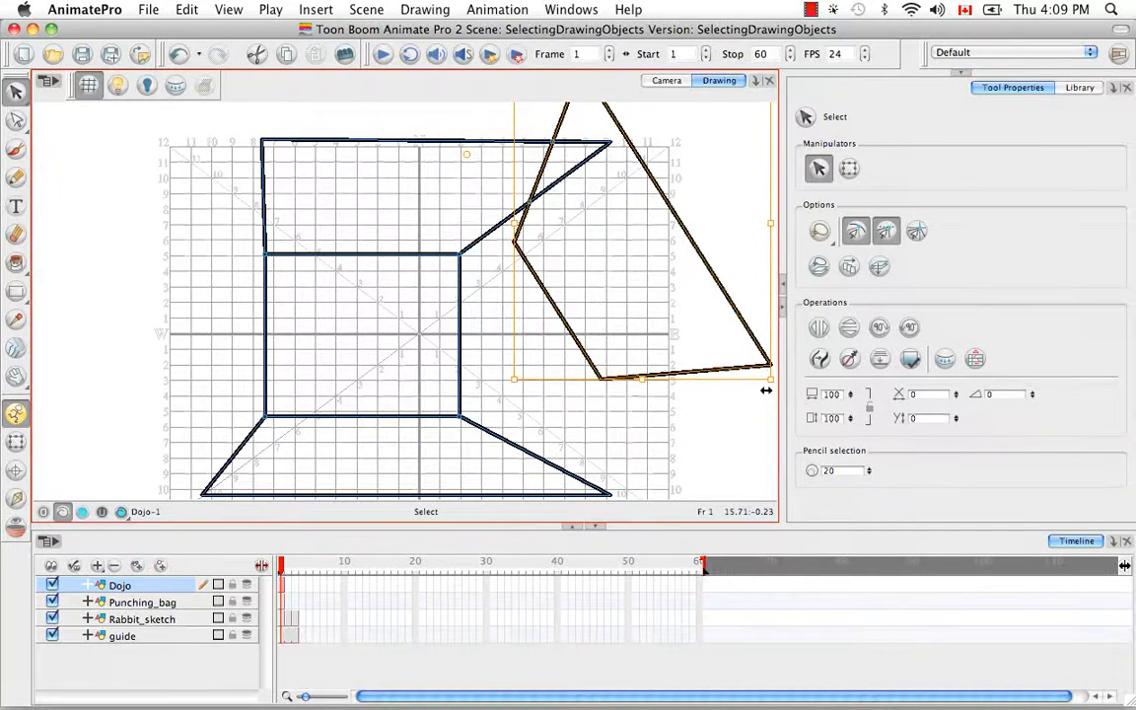
pyautogui.moveTo(773, 381); pyautogui.dragTo(638, 263)
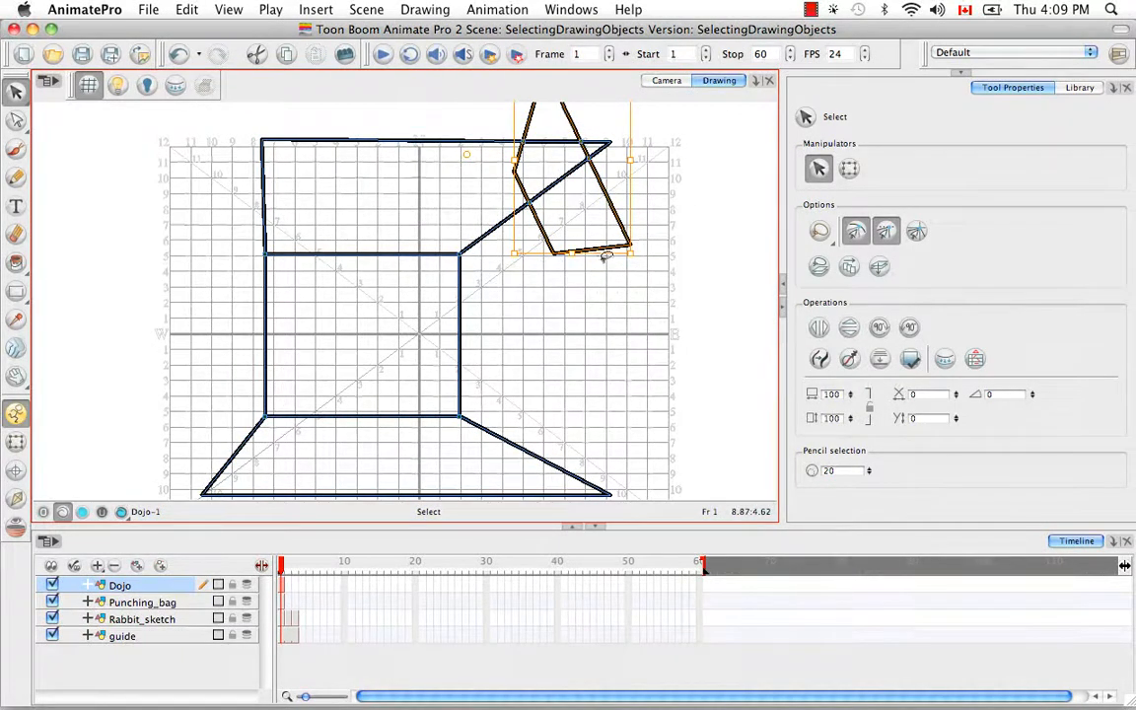
pyautogui.press('super+z')
pyautogui.press('super+z')
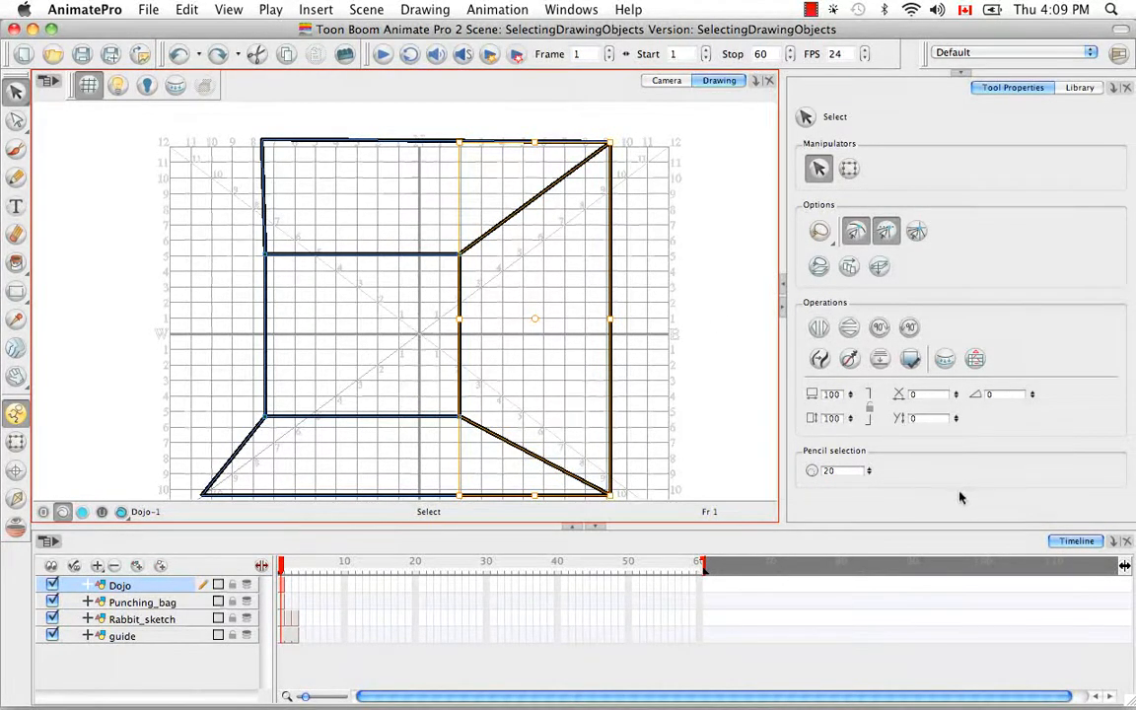
# Try flipping the right-hand wall horizontally and vertically and rotating it 90 degrees clockwise and counterclockwise, and undo these transformations
pyautogui.click(821, 329)
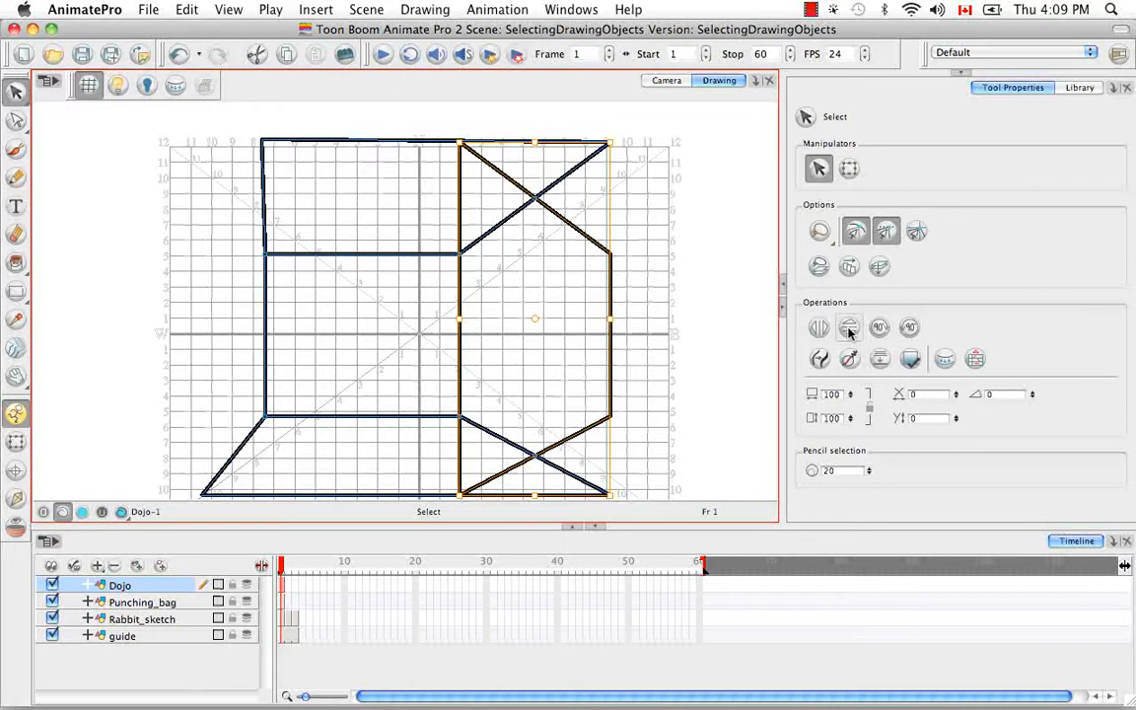
pyautogui.click(849, 329)
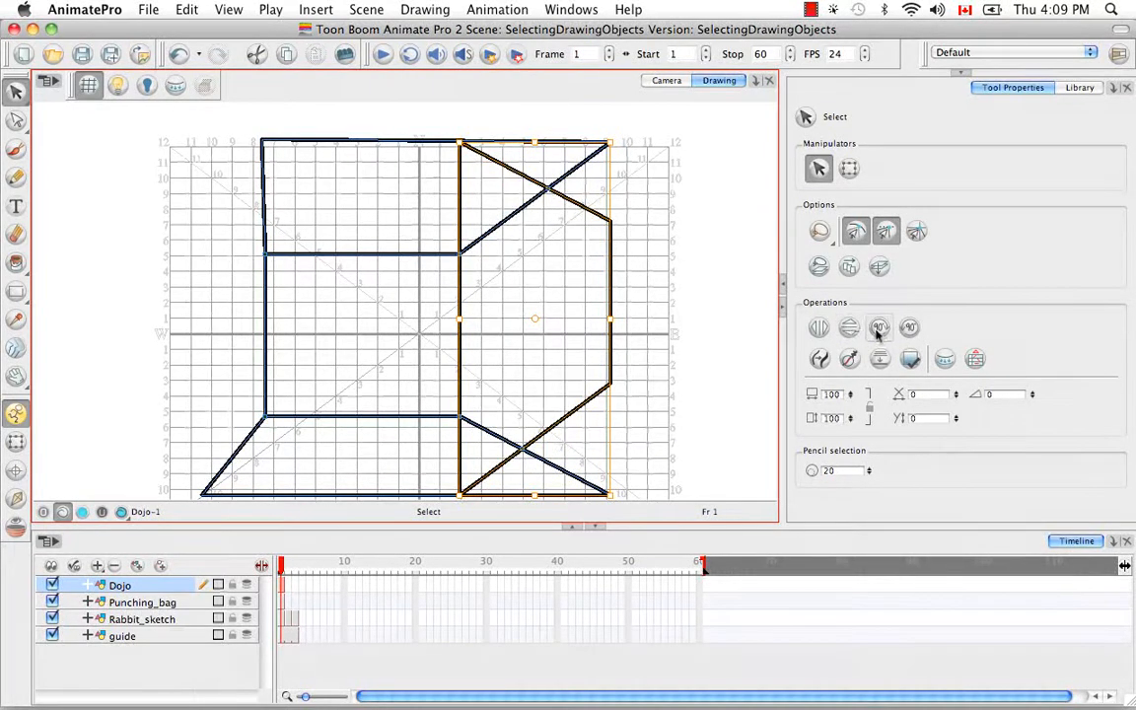
pyautogui.click(880, 330)
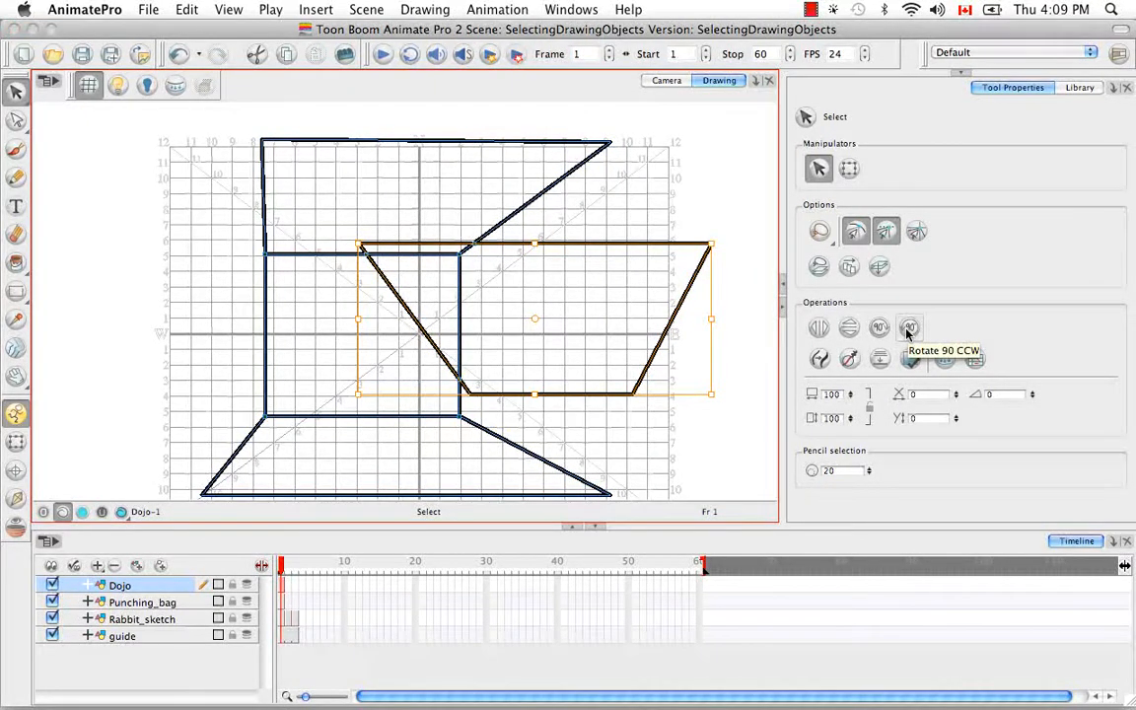
pyautogui.click(908, 330)
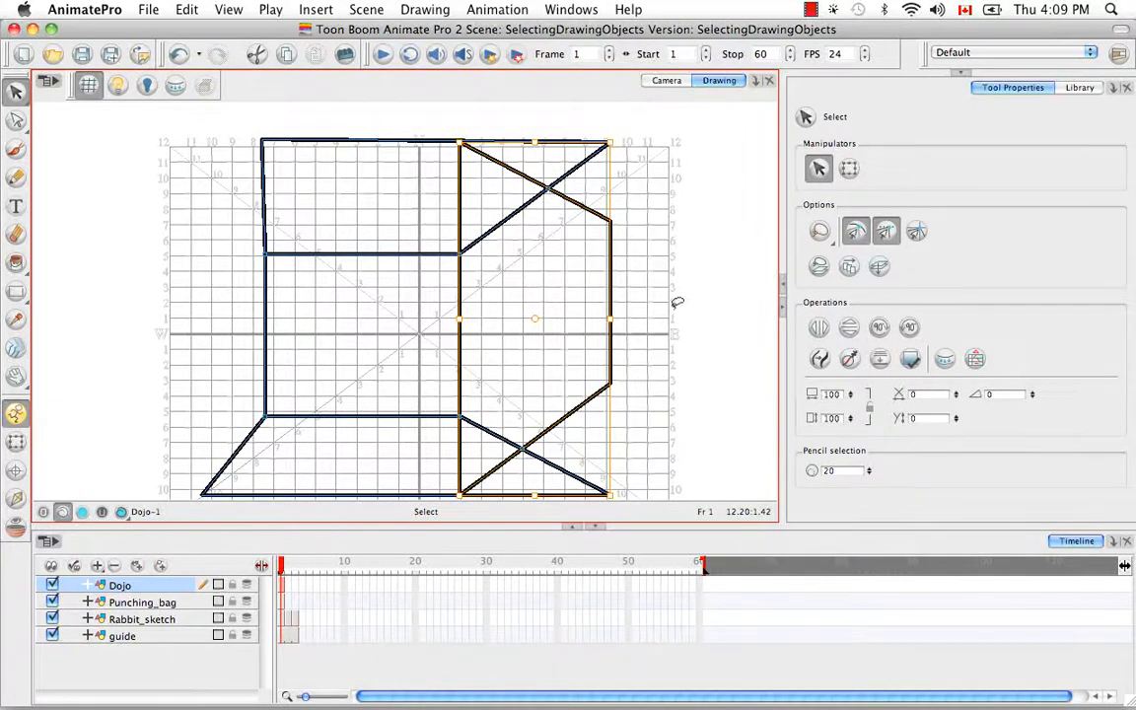
pyautogui.press('super+z')
pyautogui.press('super+z')
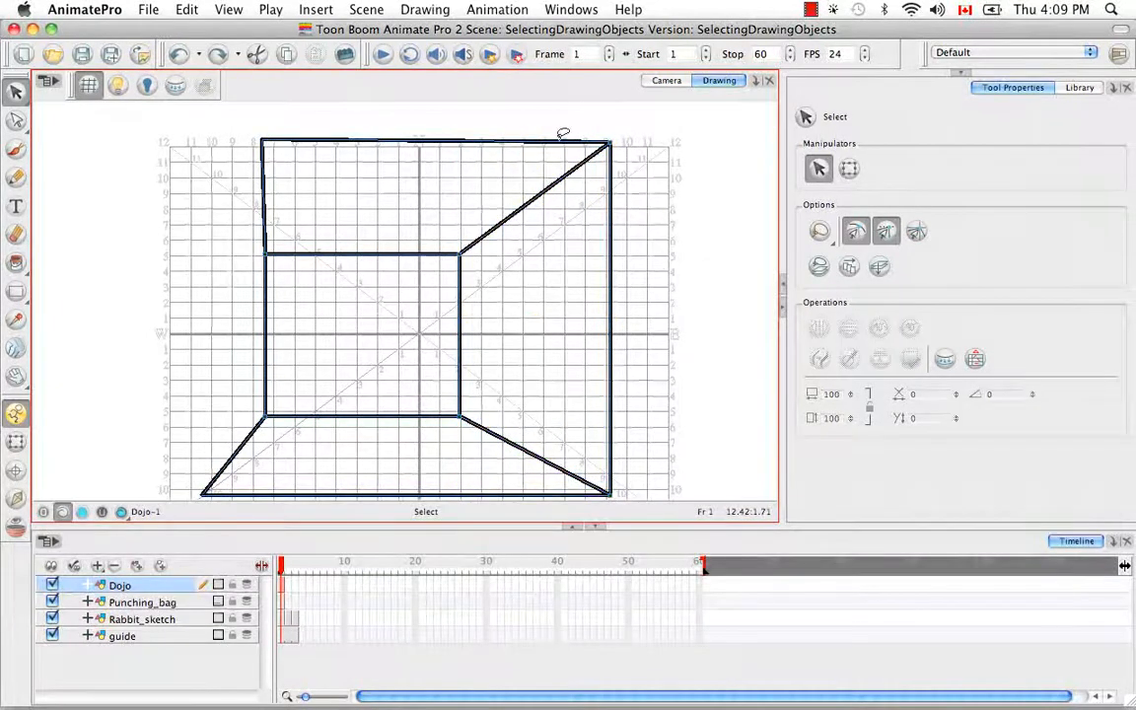
pyautogui.click(434, 10)
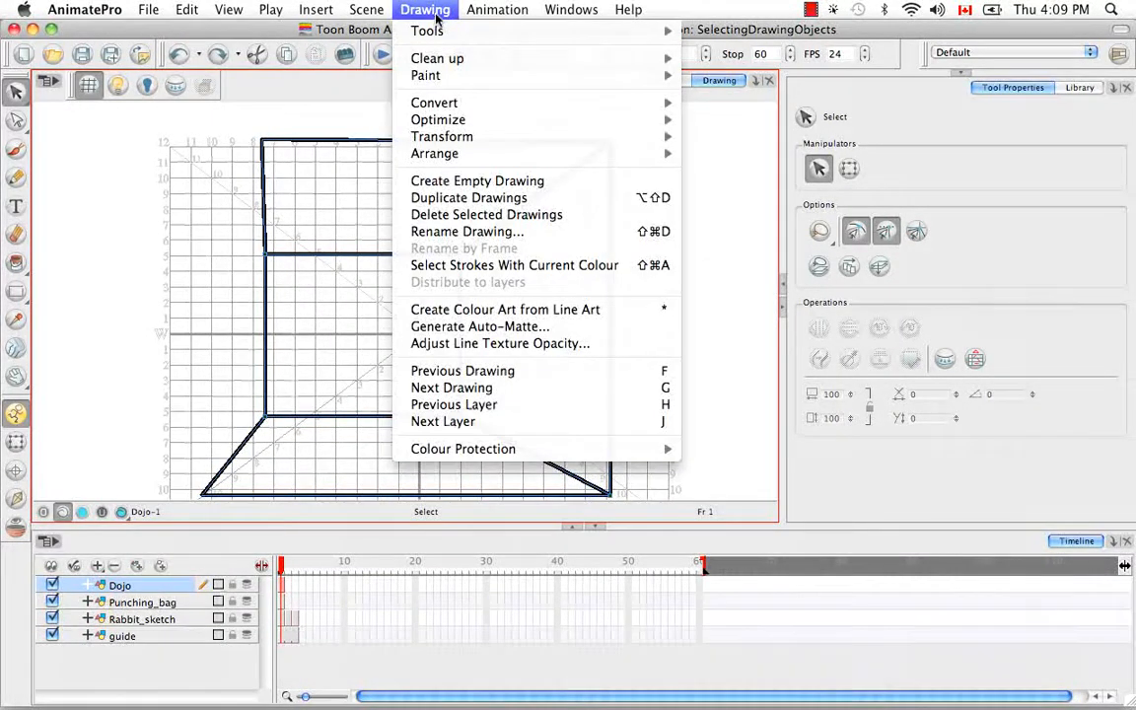
pyautogui.moveTo(474, 141)
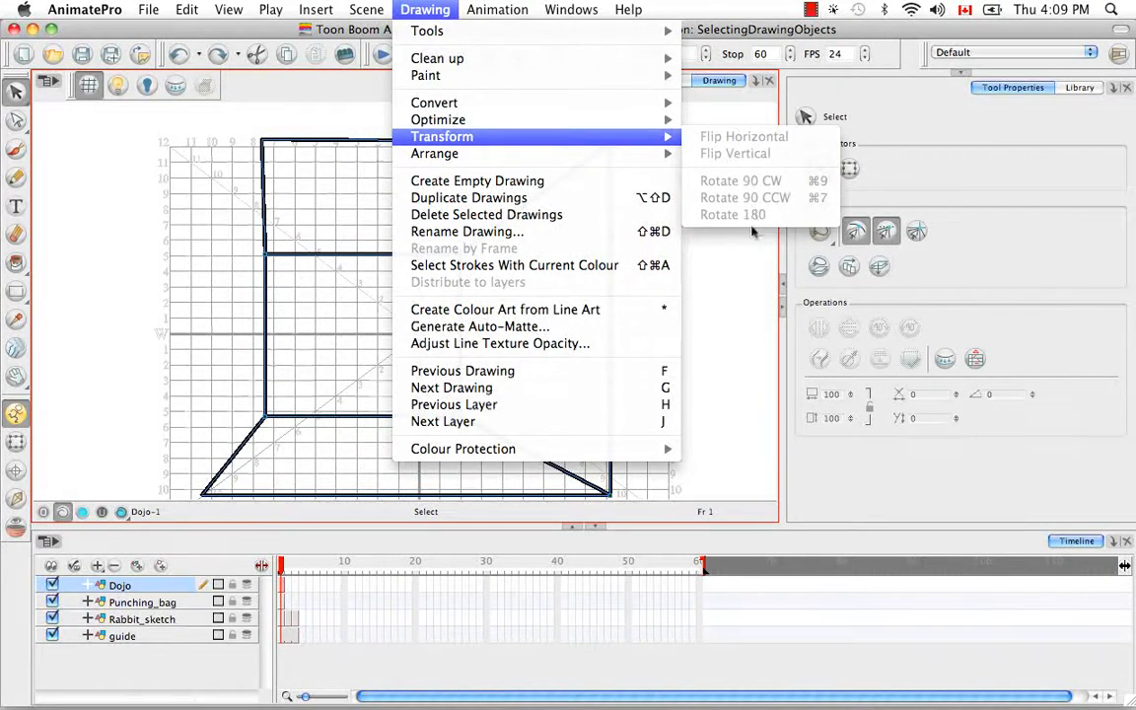
pyautogui.click(733, 281)
# Select the right-hand wall and increase its width and height through the scale values
pyautogui.click(457, 424)
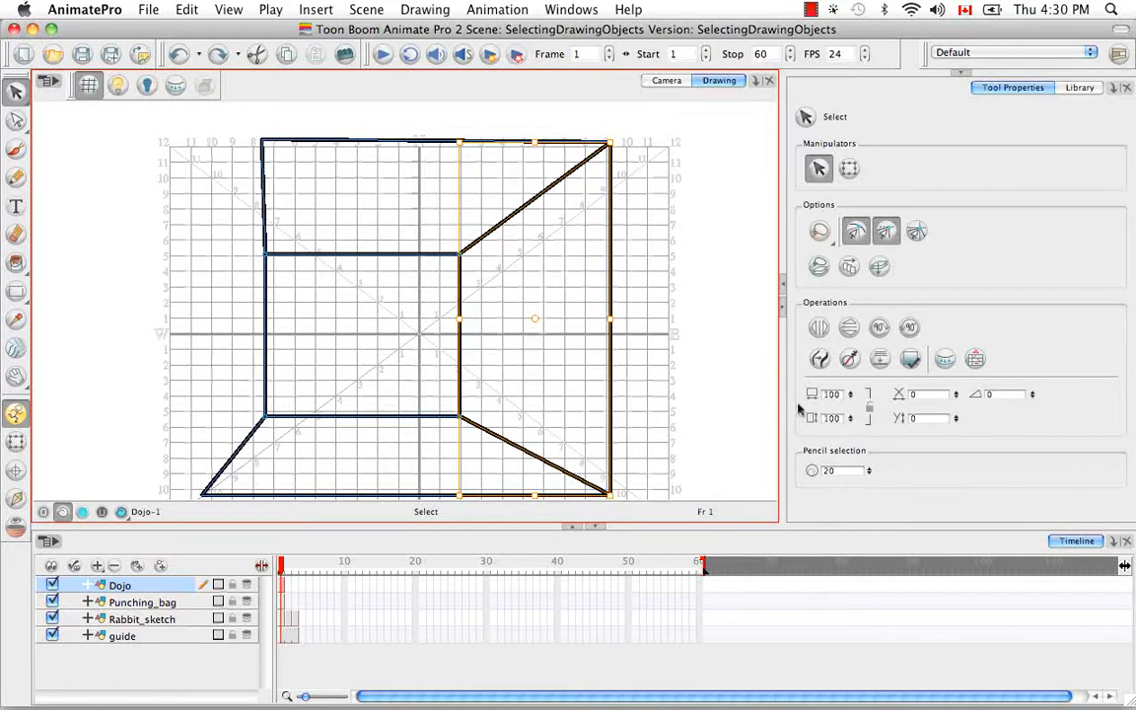
pyautogui.click(850, 394)
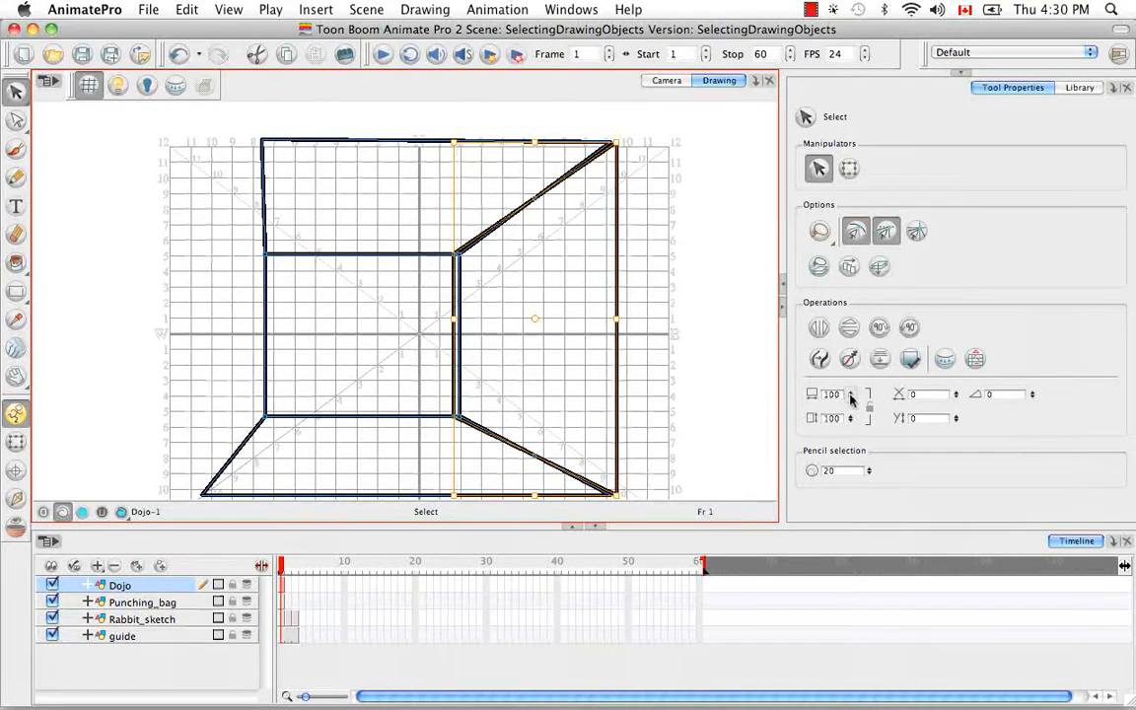
pyautogui.moveTo(853, 369); pyautogui.dragTo(853, 349)
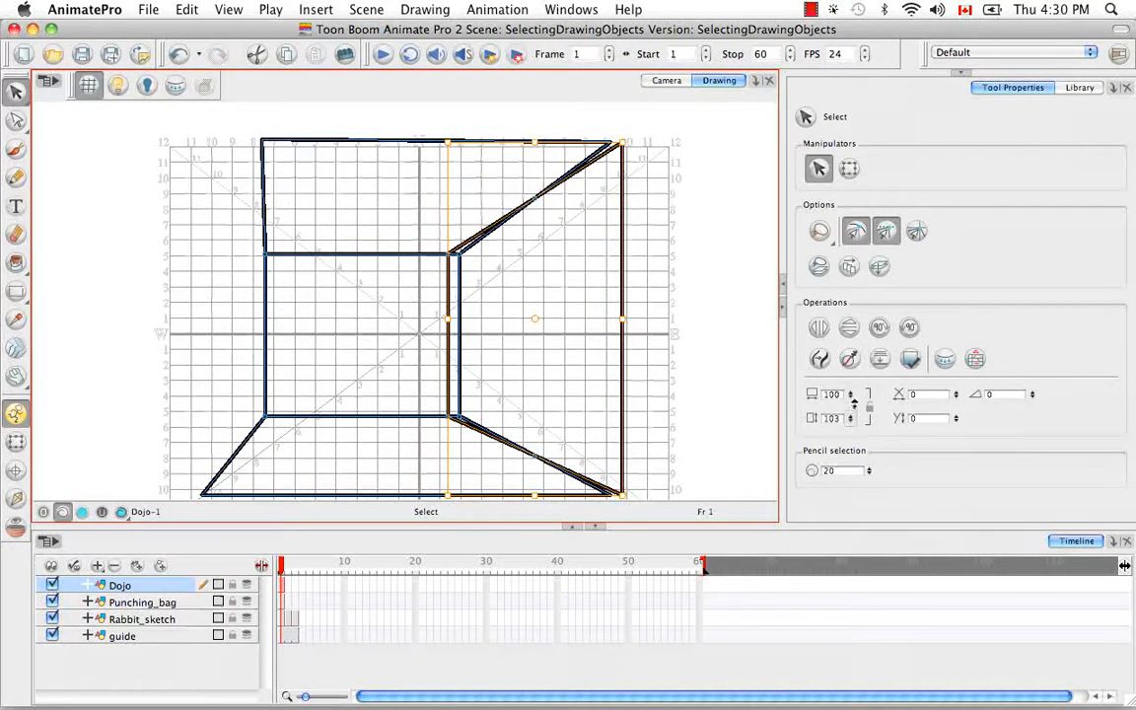
pyautogui.moveTo(854, 404); pyautogui.dragTo(857, 396)
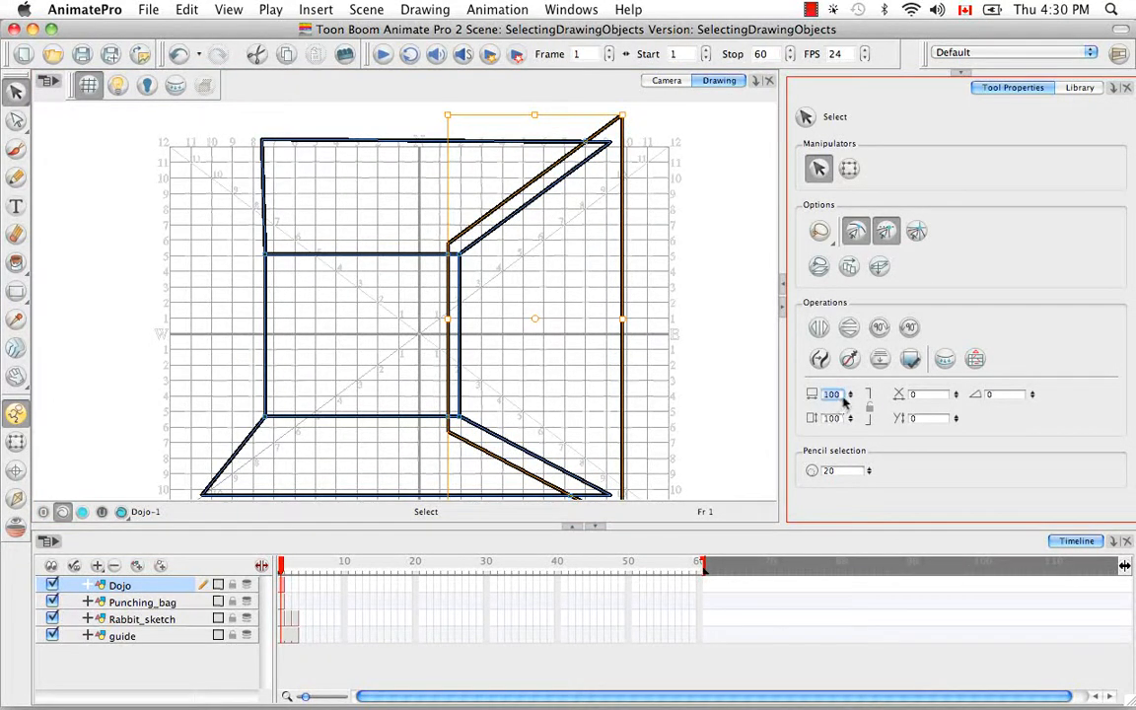
# Set the right-hand wall's width scale to 40, and enlarge the wall proportionally with the width and height ratio locked
pyautogui.write('40')
pyautogui.press('Return')
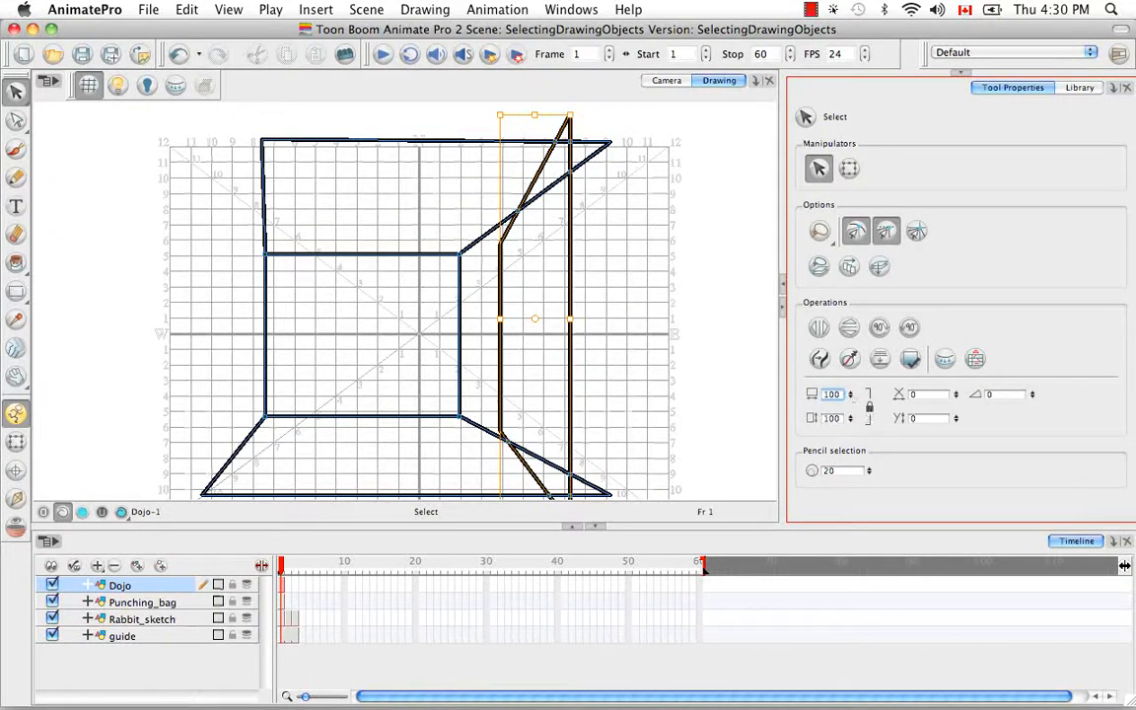
pyautogui.moveTo(850, 421); pyautogui.dragTo(855, 393)
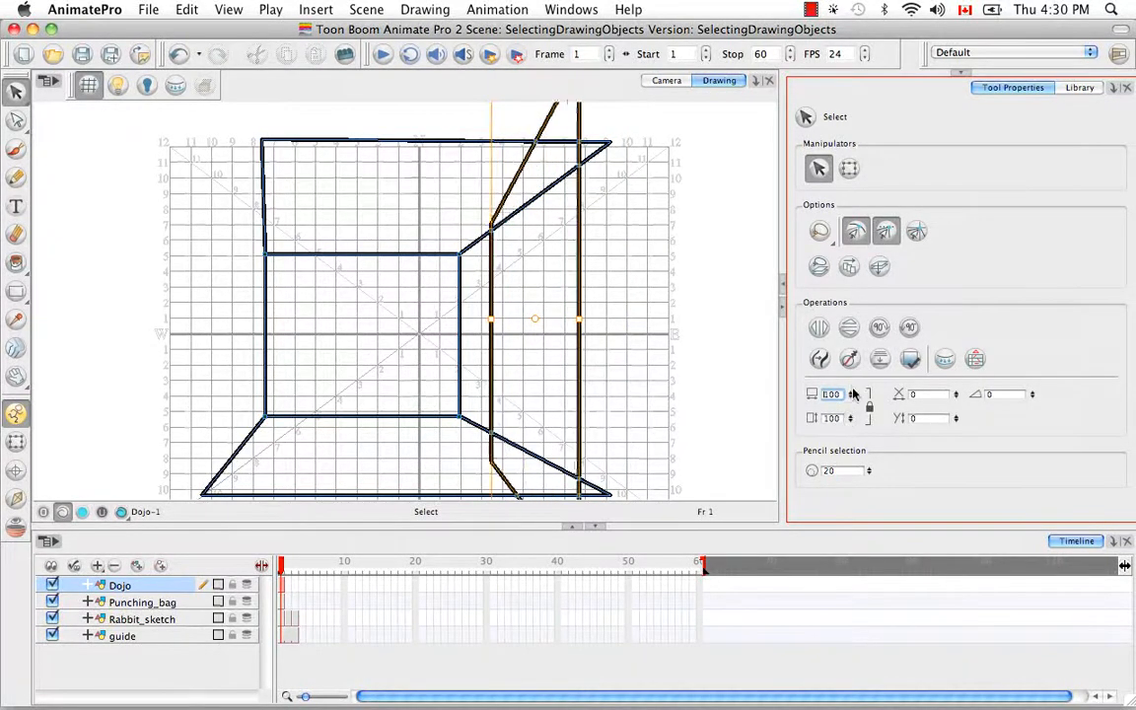
pyautogui.click(852, 416)
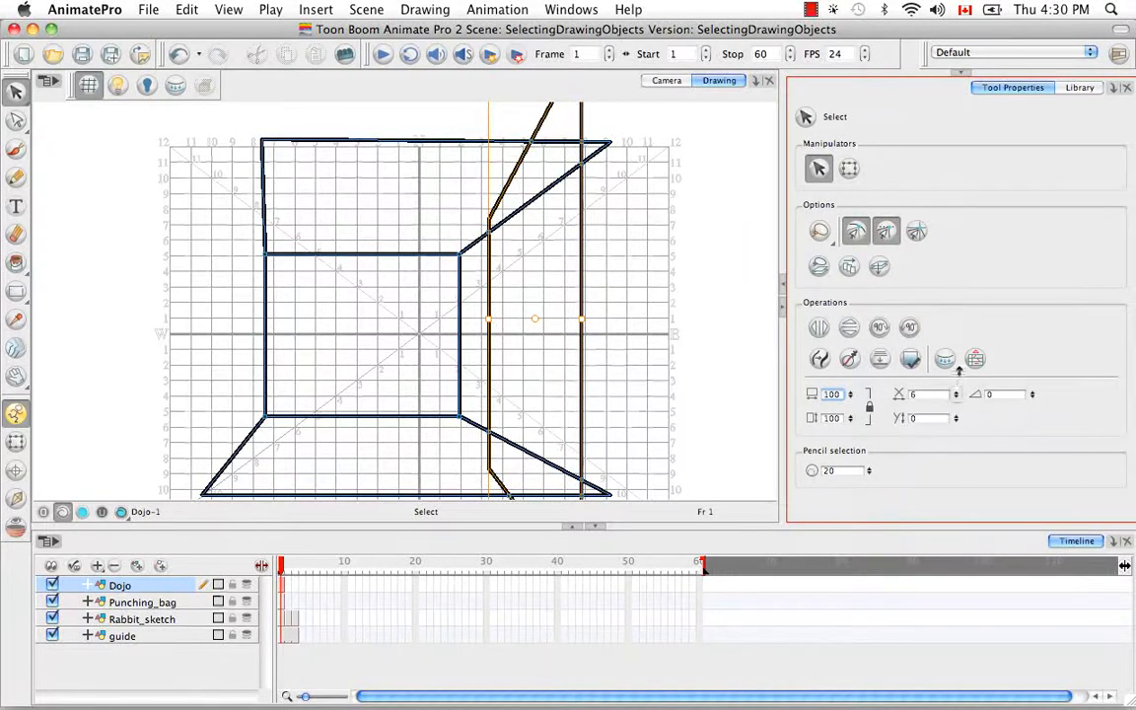
# Shift the right-hand wall to the right and upward with the X and Y offsets, and rotate it counterclockwise with the angle value
pyautogui.moveTo(958, 371); pyautogui.dragTo(960, 381)
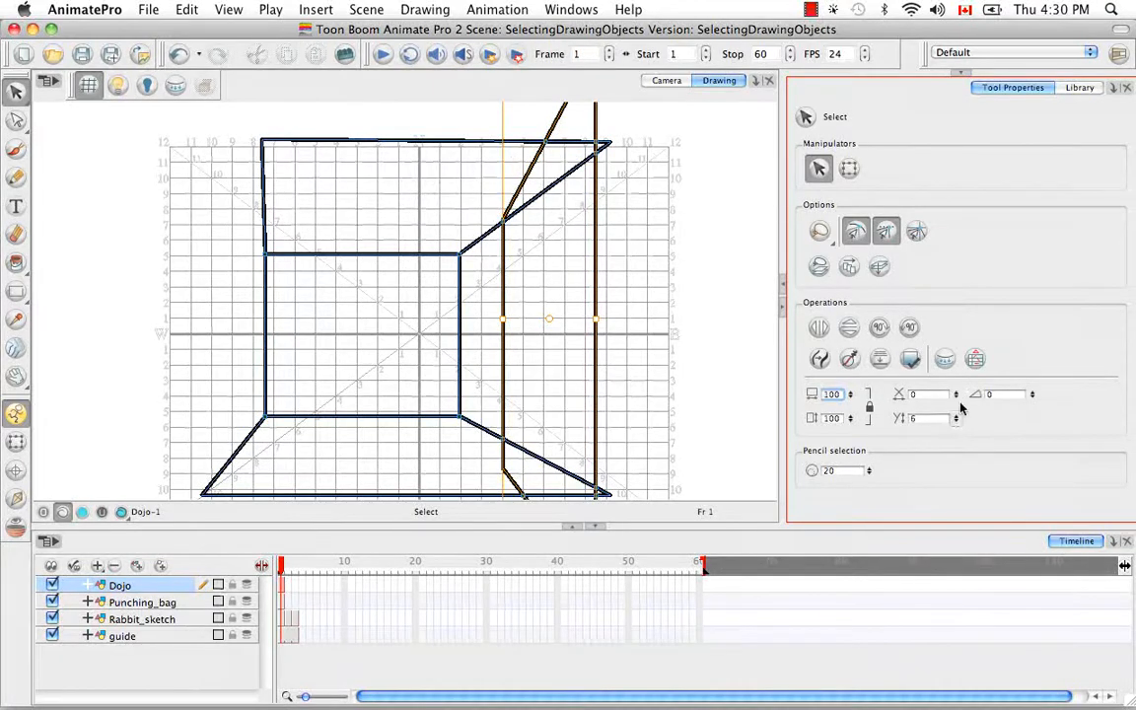
pyautogui.moveTo(961, 410)
pyautogui.mouseDown()
pyautogui.moveTo(956, 434)
pyautogui.moveTo(962, 414)
pyautogui.mouseUp()
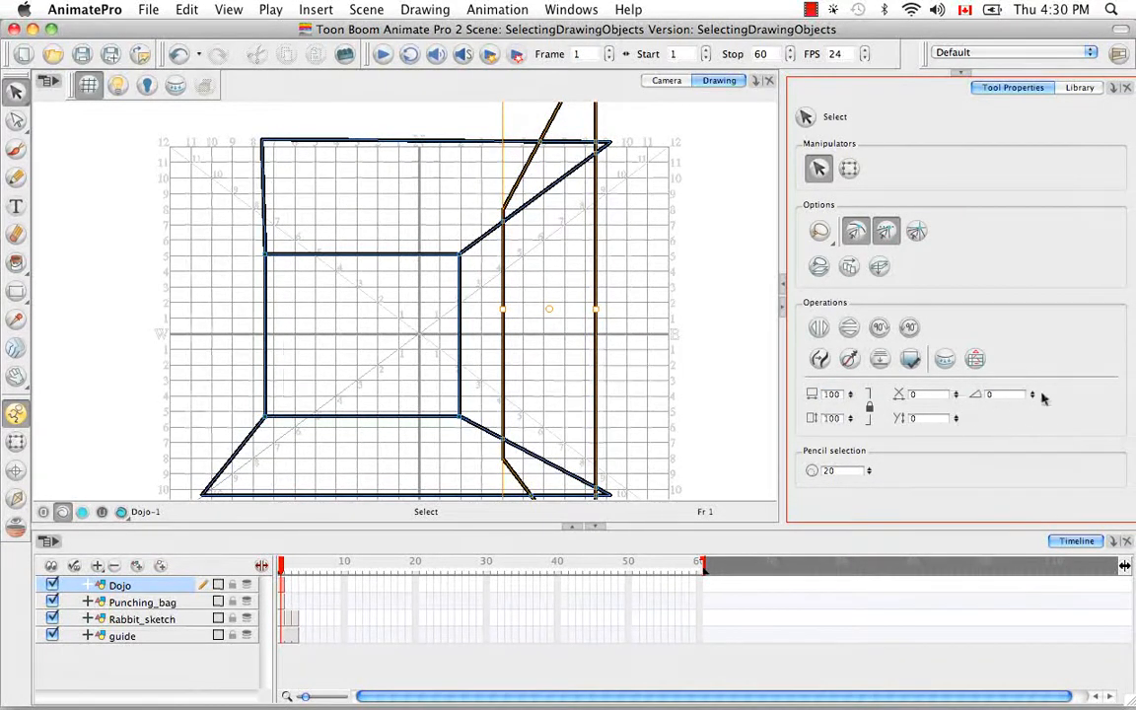
pyautogui.moveTo(1034, 394); pyautogui.dragTo(1032, 366)
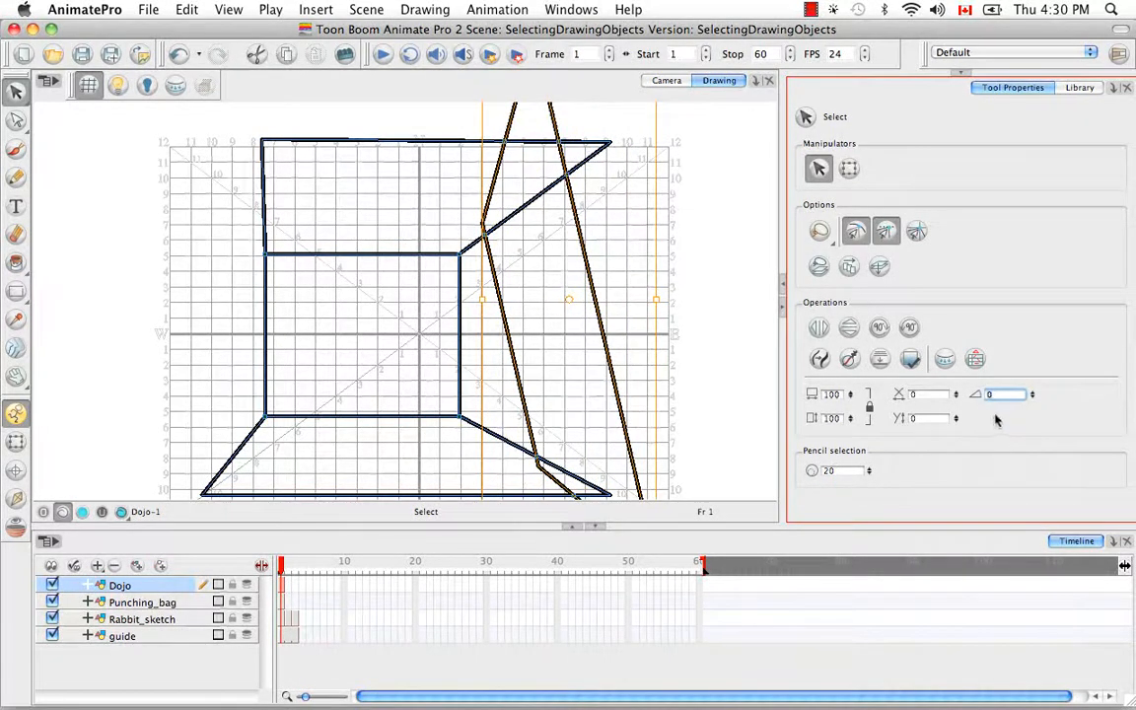
# Rotate the right-hand wall by 45 degrees and thicken its pencil lines to 52.4
pyautogui.write('45')
pyautogui.press('Return')
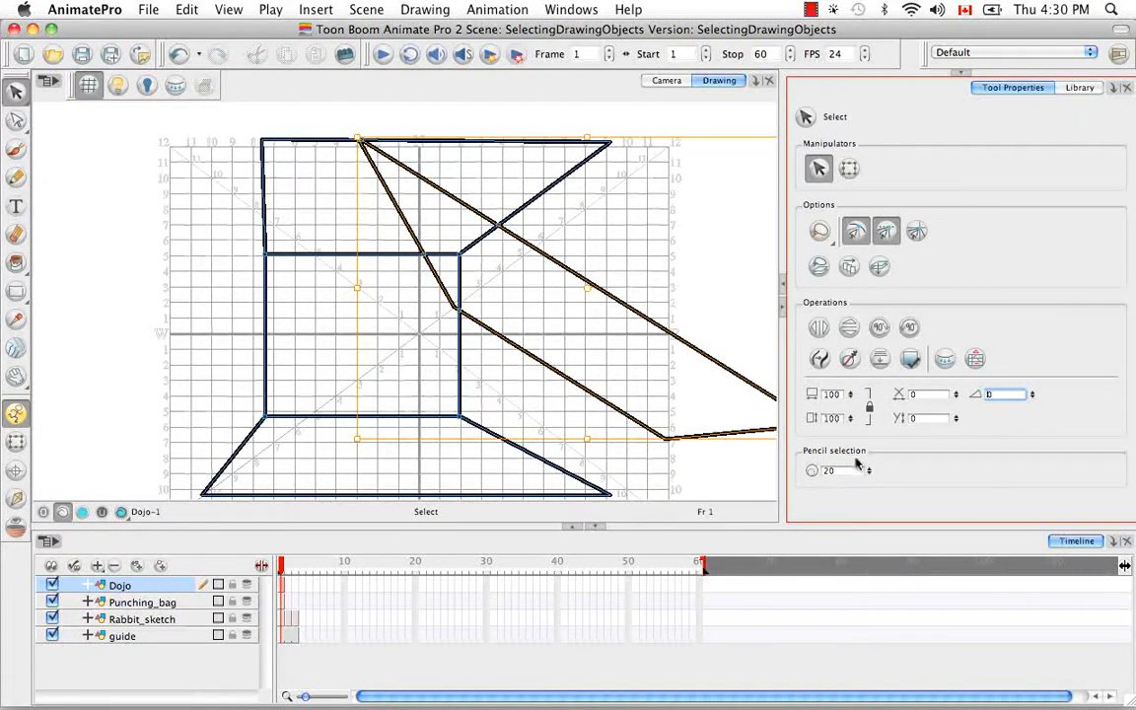
pyautogui.moveTo(871, 477); pyautogui.dragTo(874, 451)
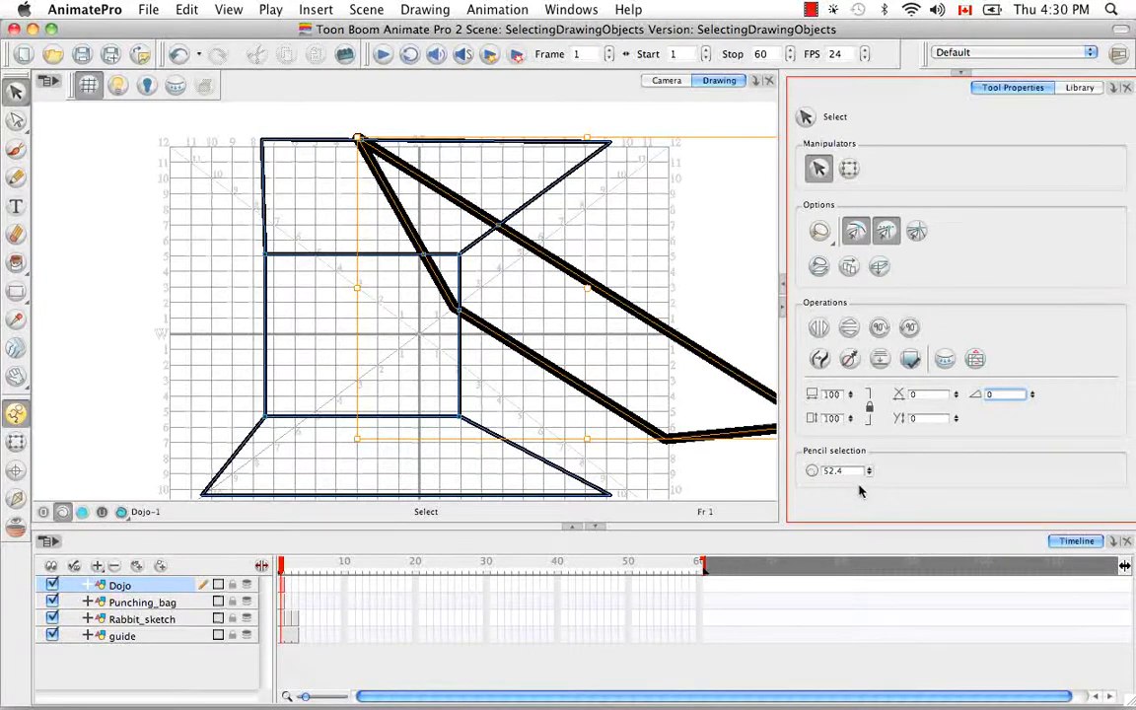
pyautogui.click(736, 460)
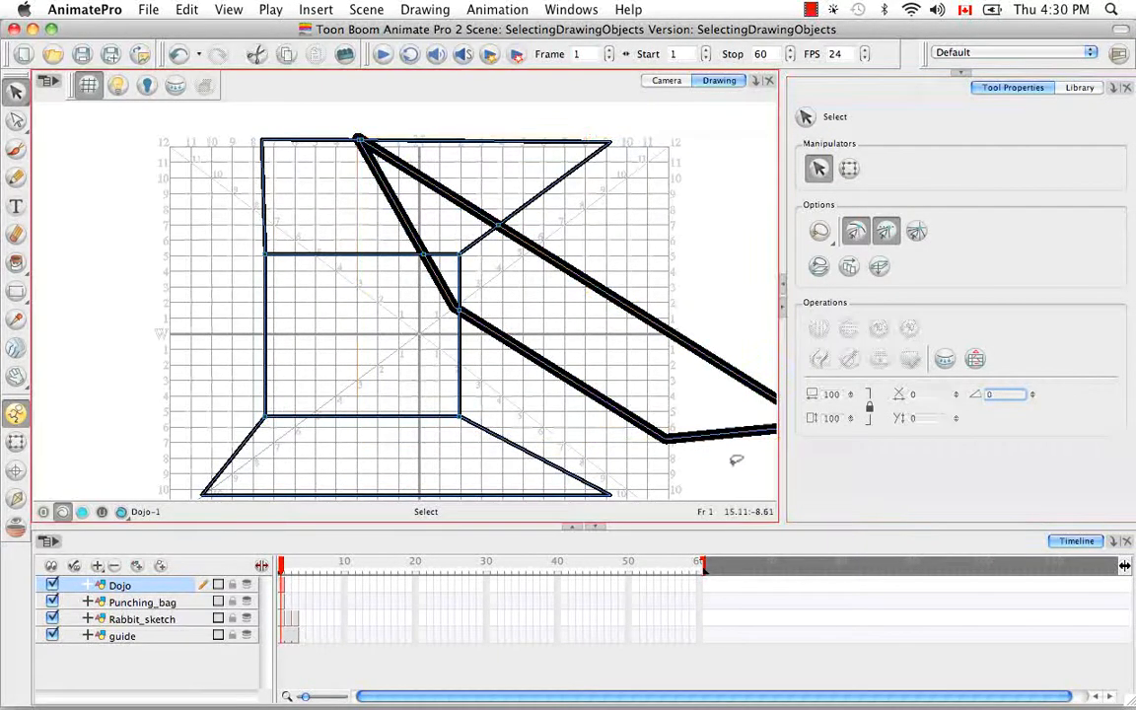
# Undo the right-hand wall's thickness, rotation, offset and scale changes to restore it to its place in the room
pyautogui.press('super+z')
pyautogui.press('super+z')
pyautogui.press('super+z')
pyautogui.press('super+z')
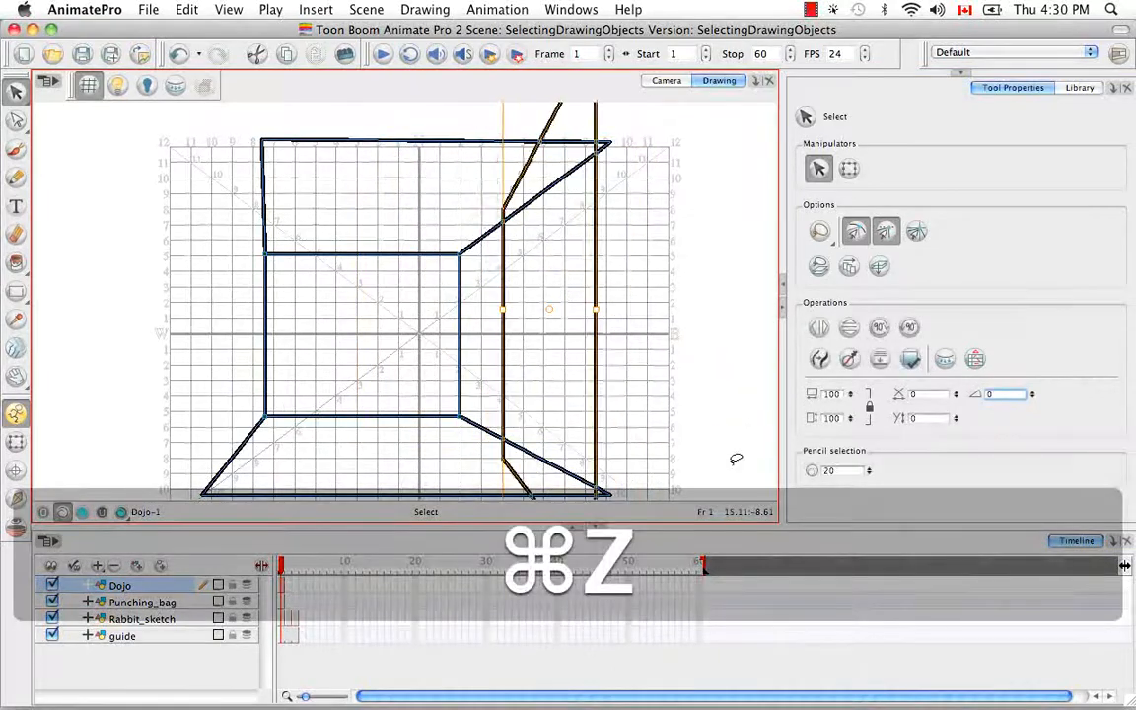
pyautogui.press('super+z')
pyautogui.press('super+z')
pyautogui.press('super+z')
pyautogui.press('super+z')
pyautogui.press('super+z')
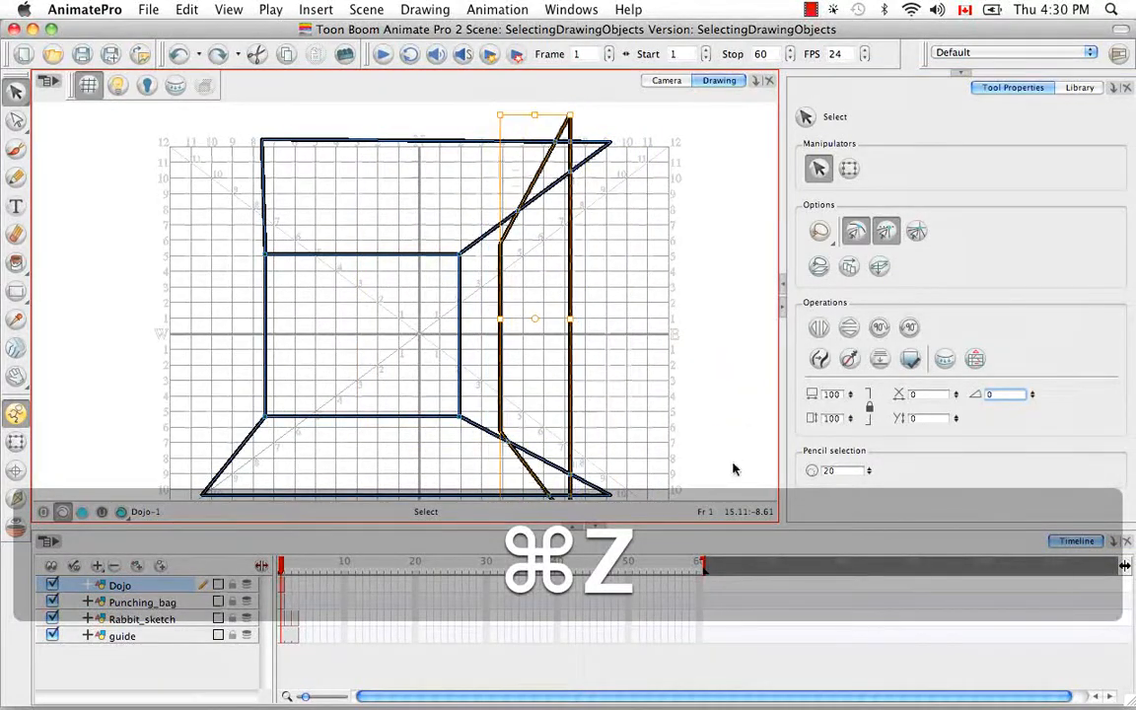
pyautogui.press('super+z')
pyautogui.press('super+z')
pyautogui.press('super+z')
pyautogui.press('super+z')
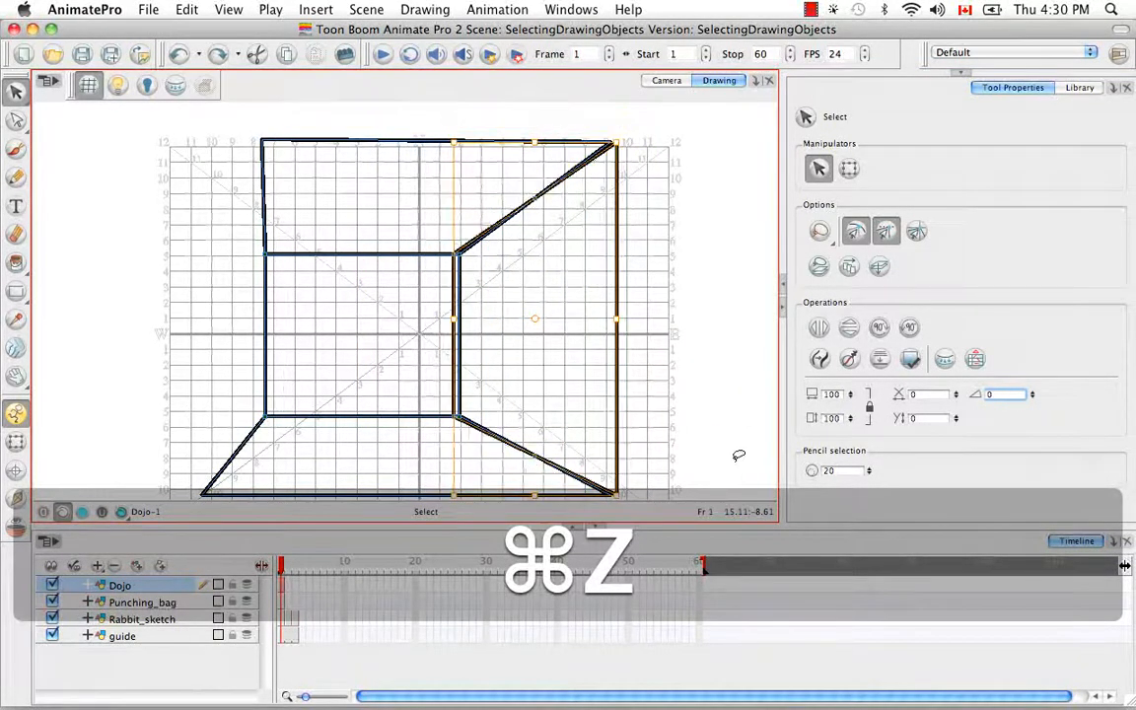
pyautogui.press('super+z')
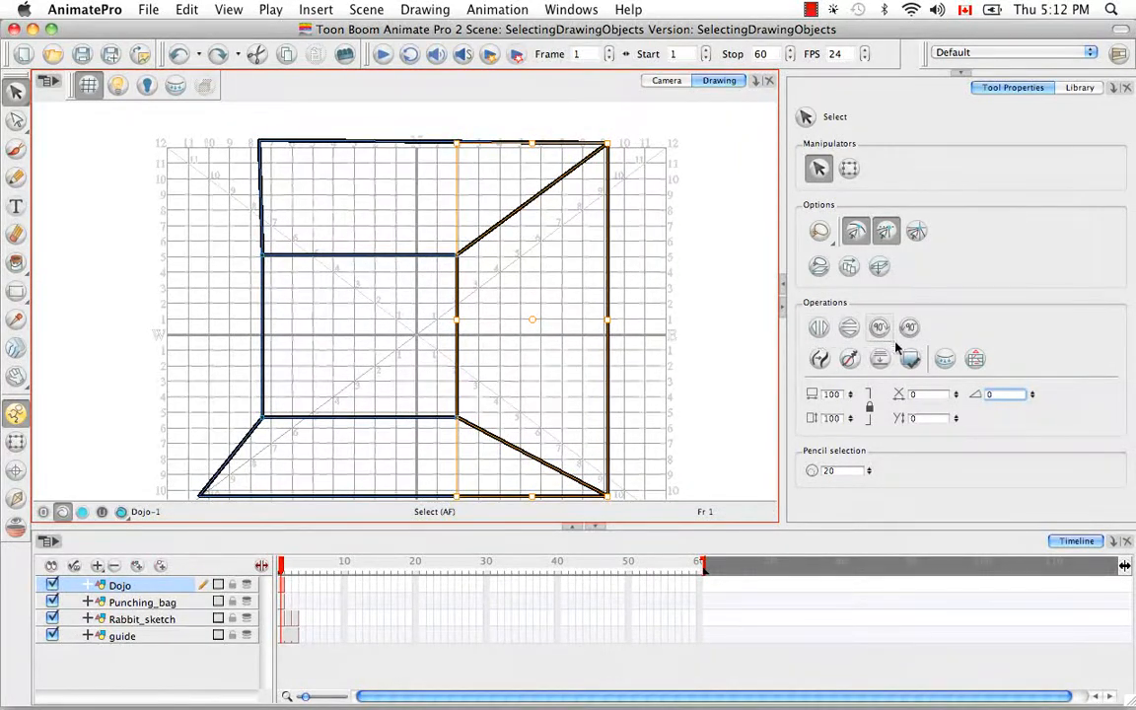
# Convert the right-hand wall's pencil lines to brush strokes, and hide the stroke display around its upper-right corner
pyautogui.click(819, 361)
pyautogui.press('space')
pyautogui.moveTo(665, 221); pyautogui.dragTo(368, 407)
pyautogui.press('super+equal')
pyautogui.press('super+equal')
pyautogui.press('super+equal')
pyautogui.press('space')
pyautogui.moveTo(758, 148); pyautogui.dragTo(380, 370)
pyautogui.moveTo(604, 228)
pyautogui.mouseDown()
pyautogui.moveTo(525, 254)
pyautogui.moveTo(481, 238)
pyautogui.mouseUp()
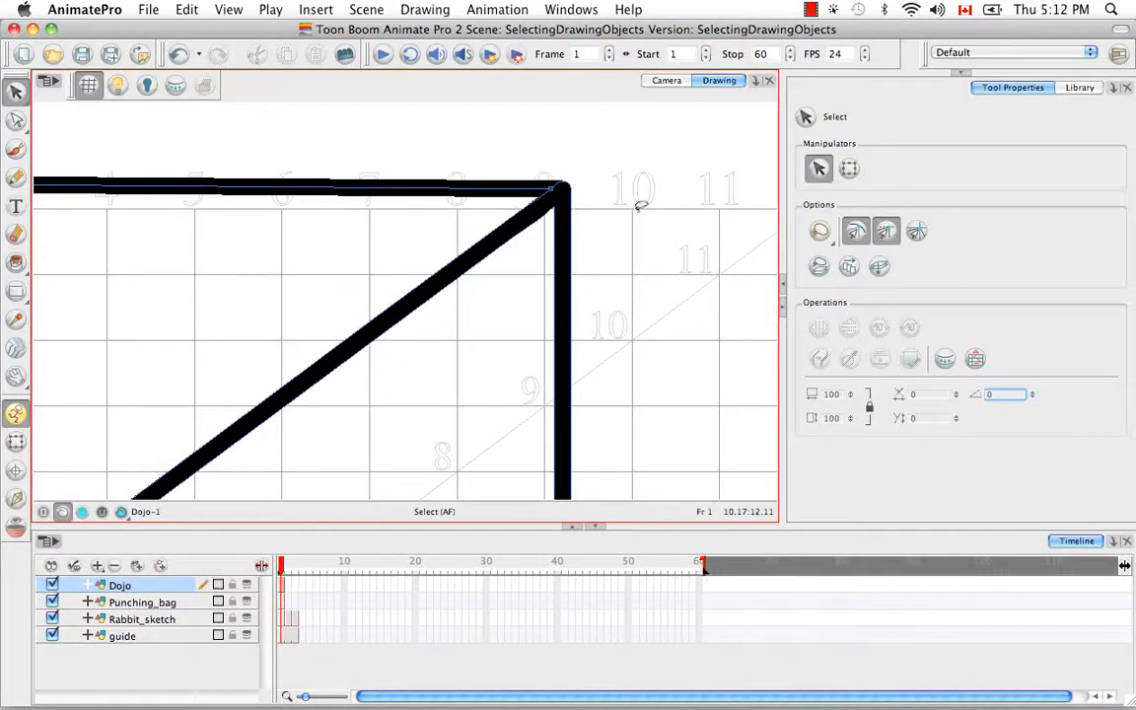
pyautogui.press('d')
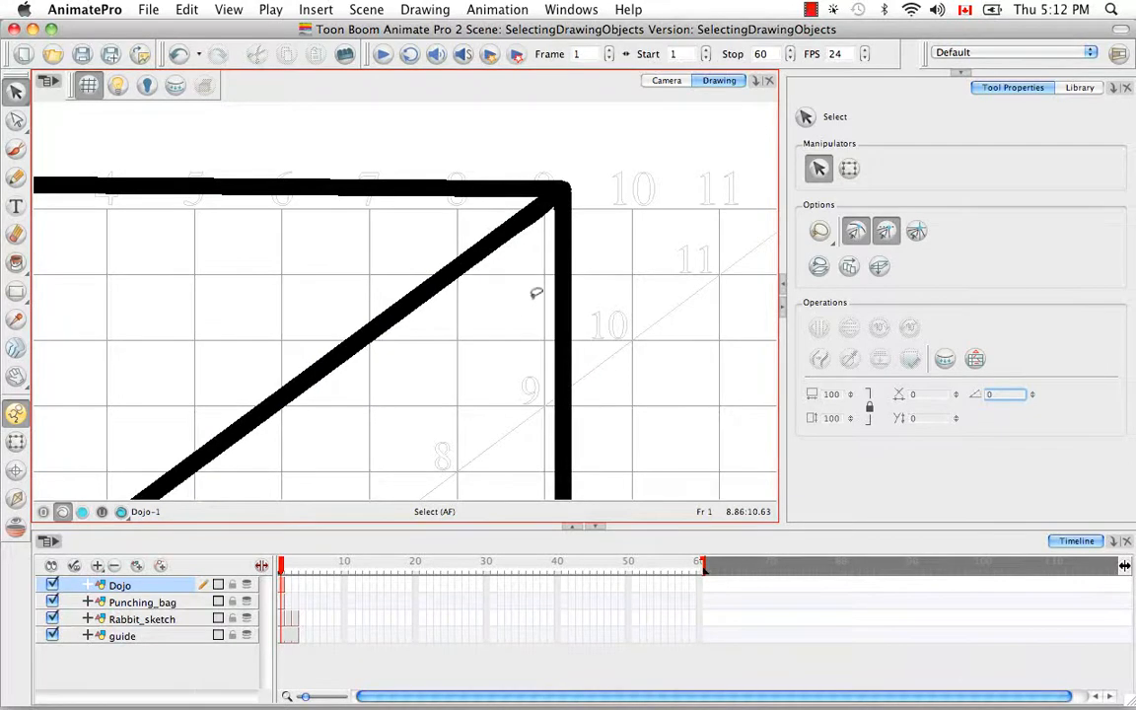
# With the Contour Editor, select the right-hand wall's outline and move the diagonal's lower contour point near the upper-right corner inward
pyautogui.hotkey('alt', 'a')
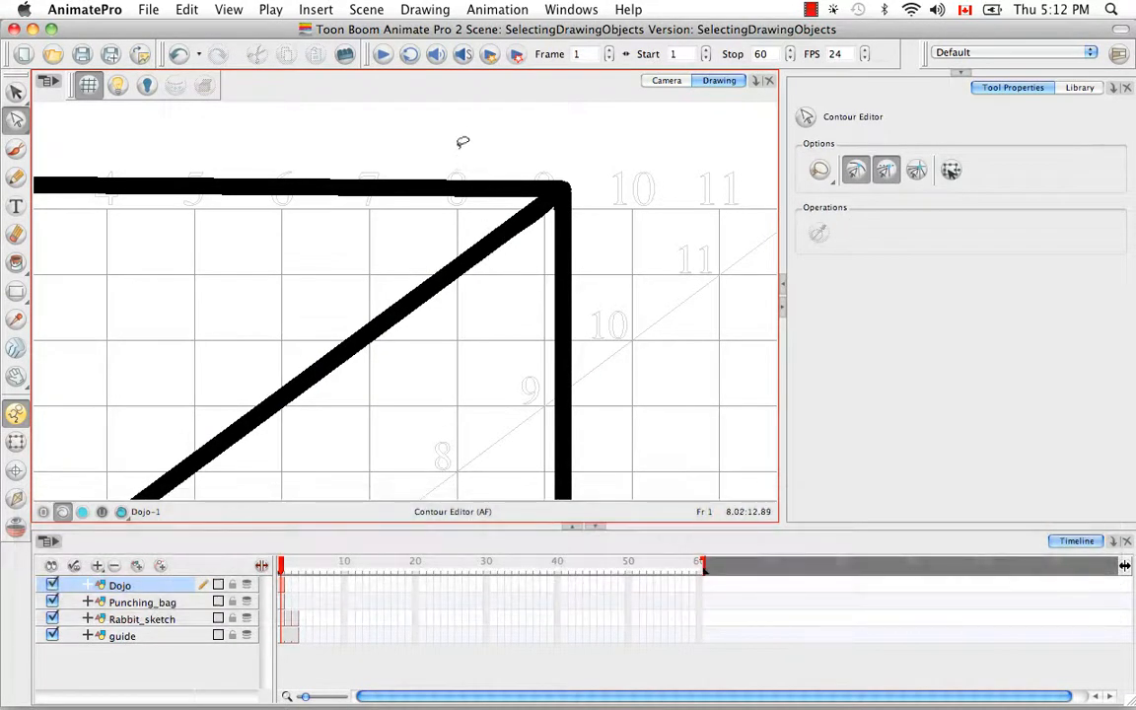
pyautogui.click(431, 205)
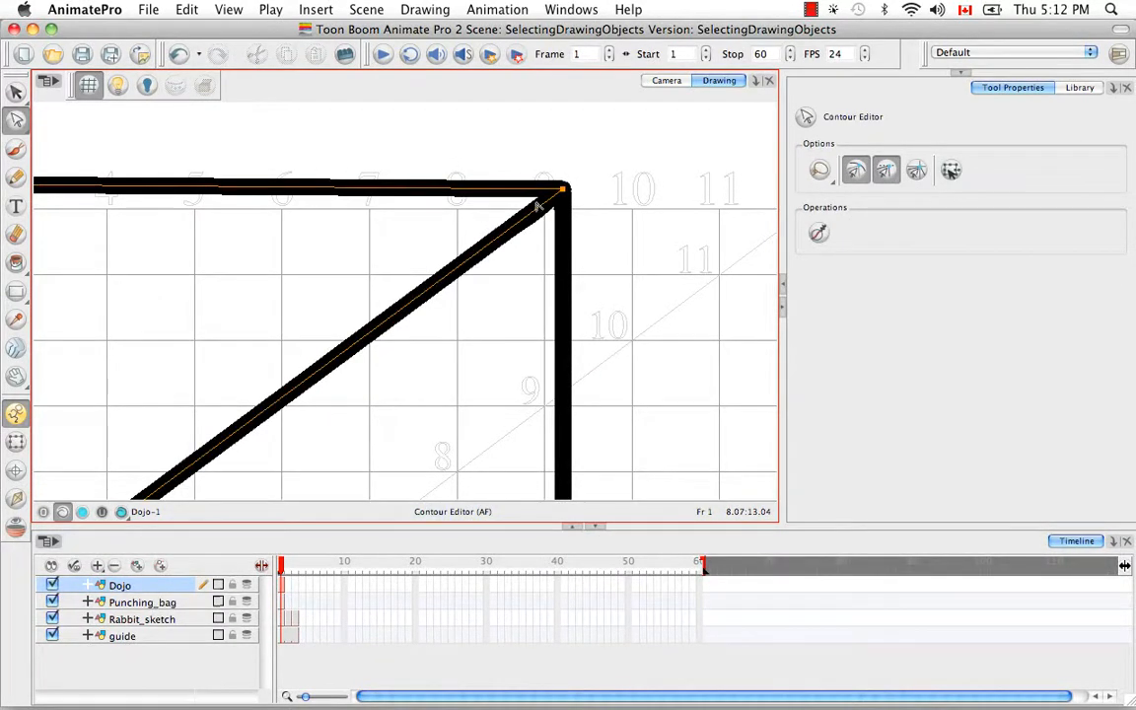
pyautogui.moveTo(608, 284)
pyautogui.mouseDown()
pyautogui.moveTo(484, 322)
pyautogui.moveTo(525, 287)
pyautogui.mouseUp()
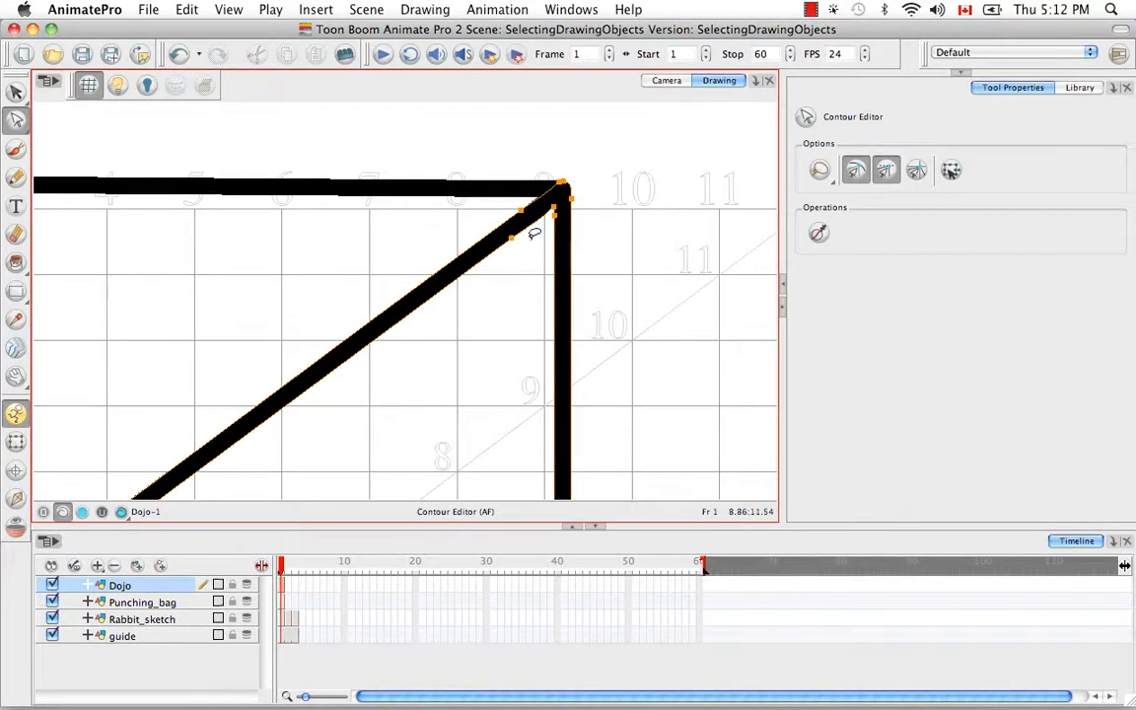
pyautogui.click(527, 243)
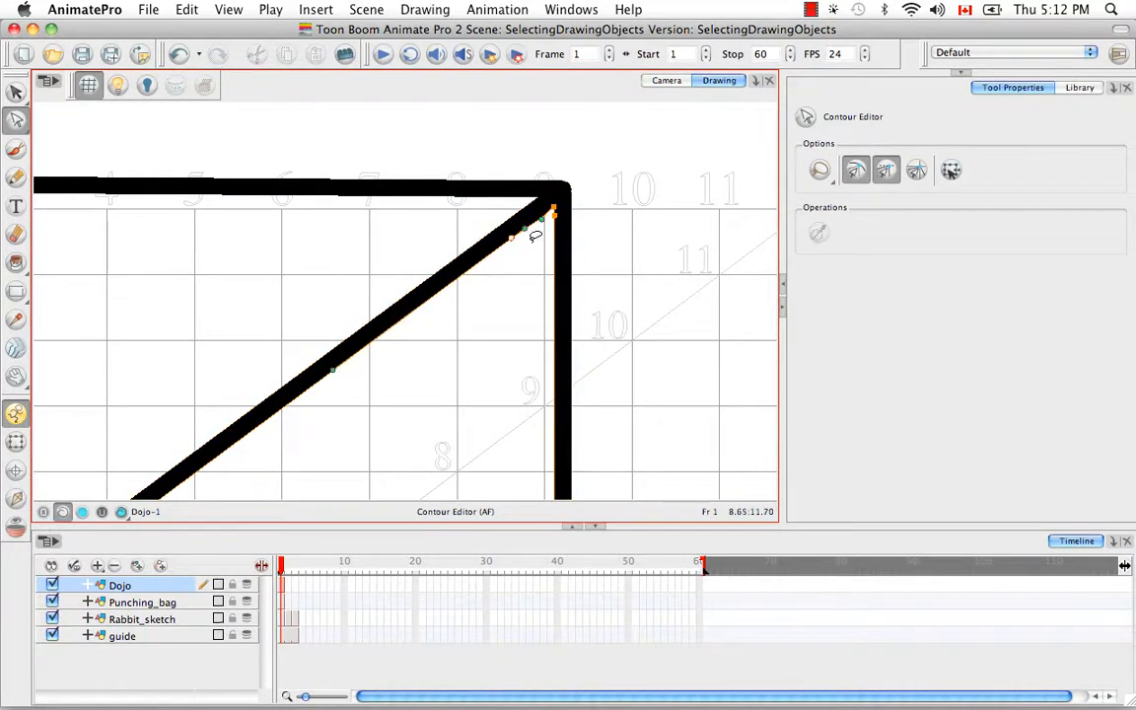
pyautogui.moveTo(512, 238); pyautogui.dragTo(520, 224)
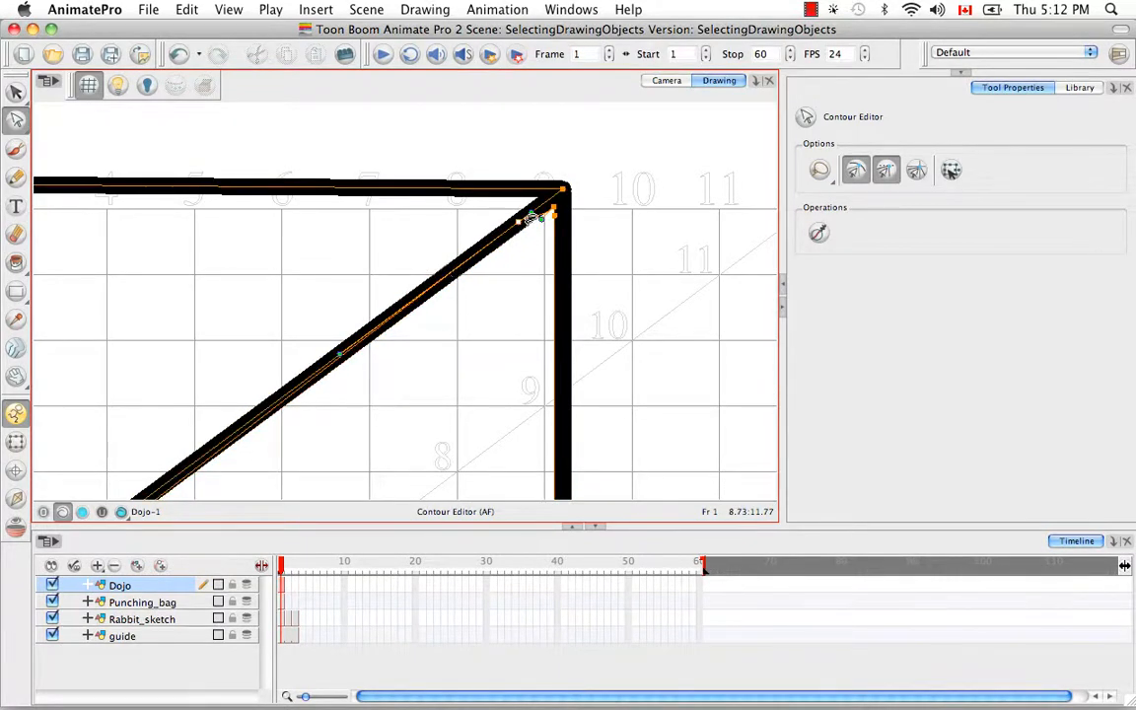
# Turn off the two active snapping options and pull the diagonal's Bezier handle downward so its lower edge bulges outward
pyautogui.click(860, 171)
pyautogui.click(891, 173)
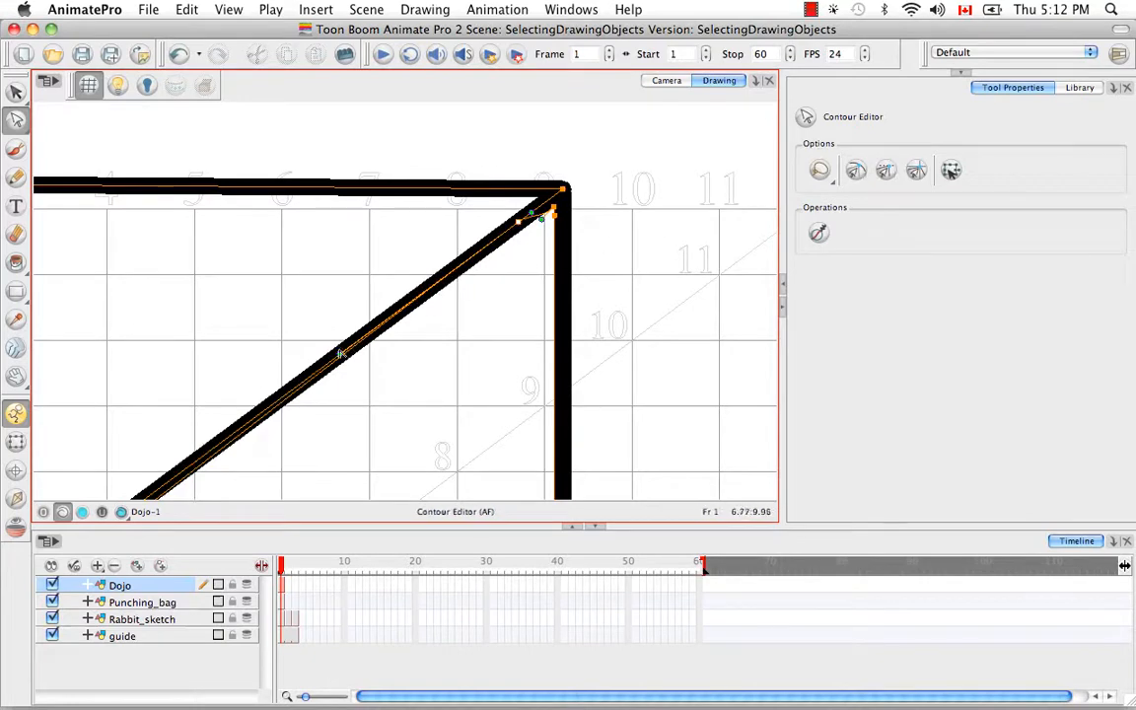
pyautogui.moveTo(340, 359); pyautogui.dragTo(327, 415)
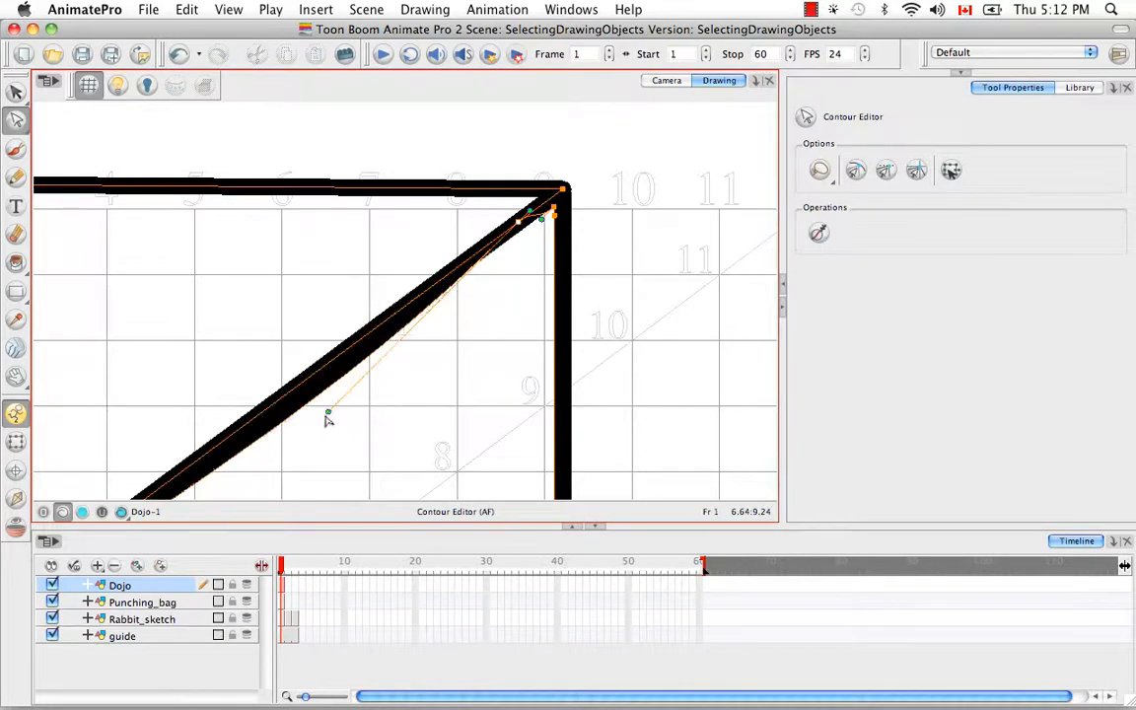
pyautogui.click(390, 377)
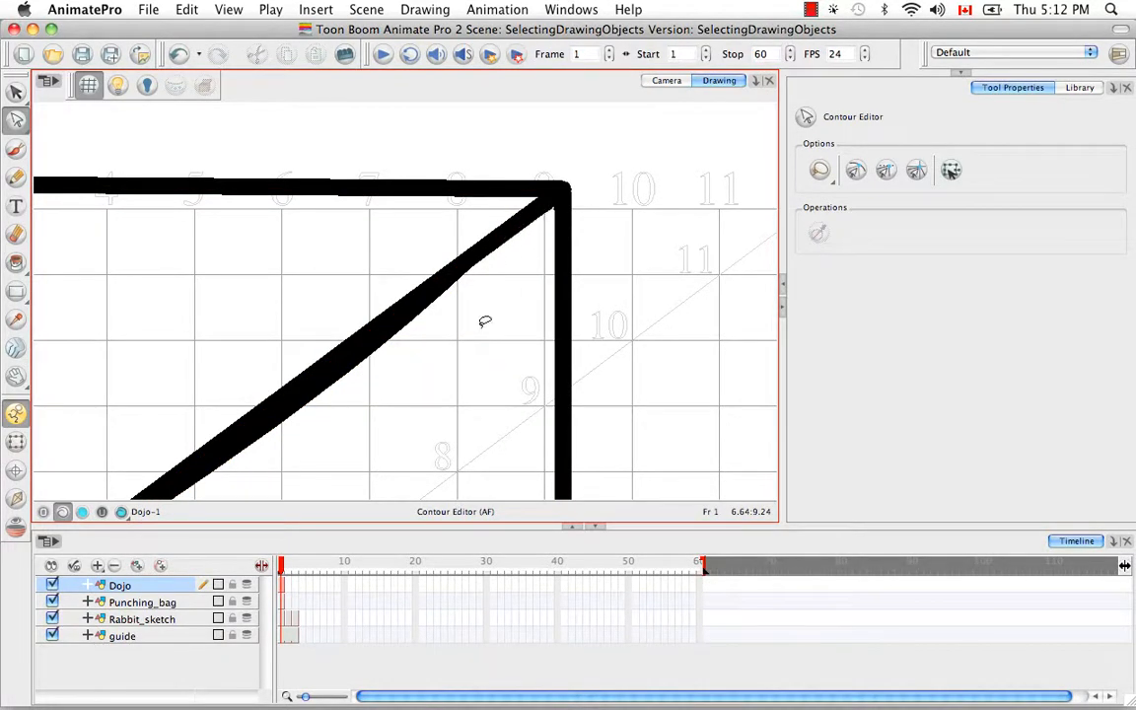
pyautogui.press('space')
pyautogui.moveTo(416, 381)
pyautogui.mouseDown()
pyautogui.moveTo(589, 226)
pyautogui.moveTo(415, 365)
pyautogui.mouseUp()
pyautogui.click(335, 353)
pyautogui.press('space')
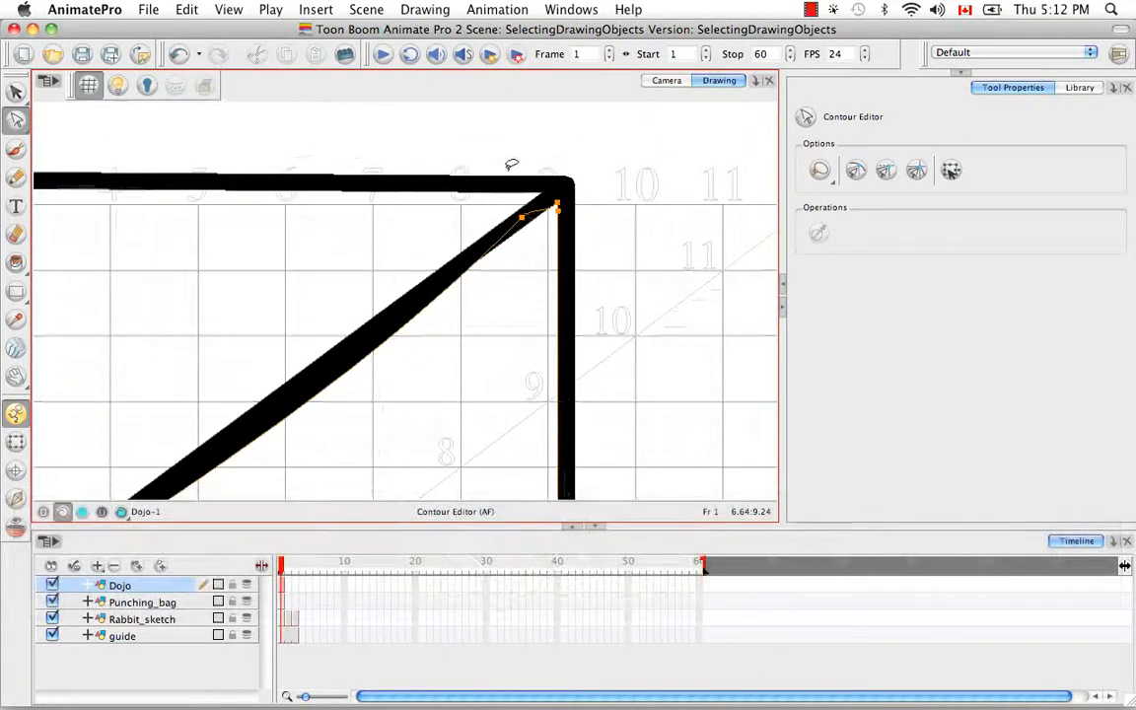
pyautogui.click(529, 150)
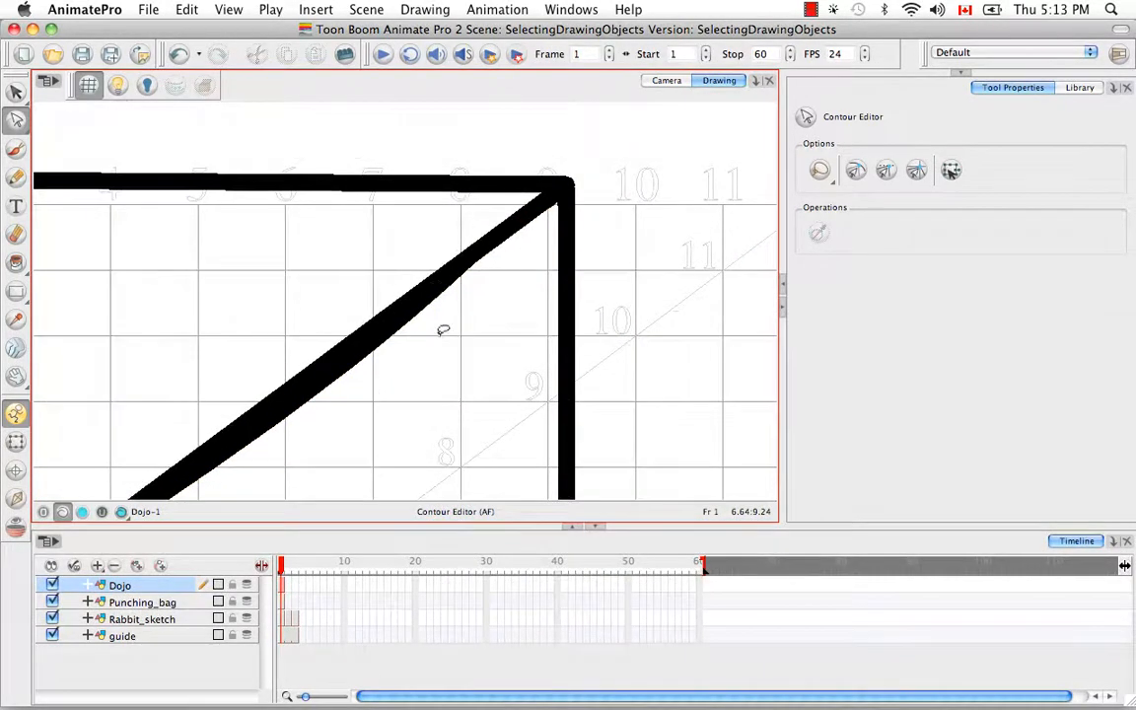
# Paint a short S-shaped stroke with the Brush tool in the empty area outside the room's upper-right corner
pyautogui.press('space')
pyautogui.moveTo(654, 266); pyautogui.dragTo(546, 268)
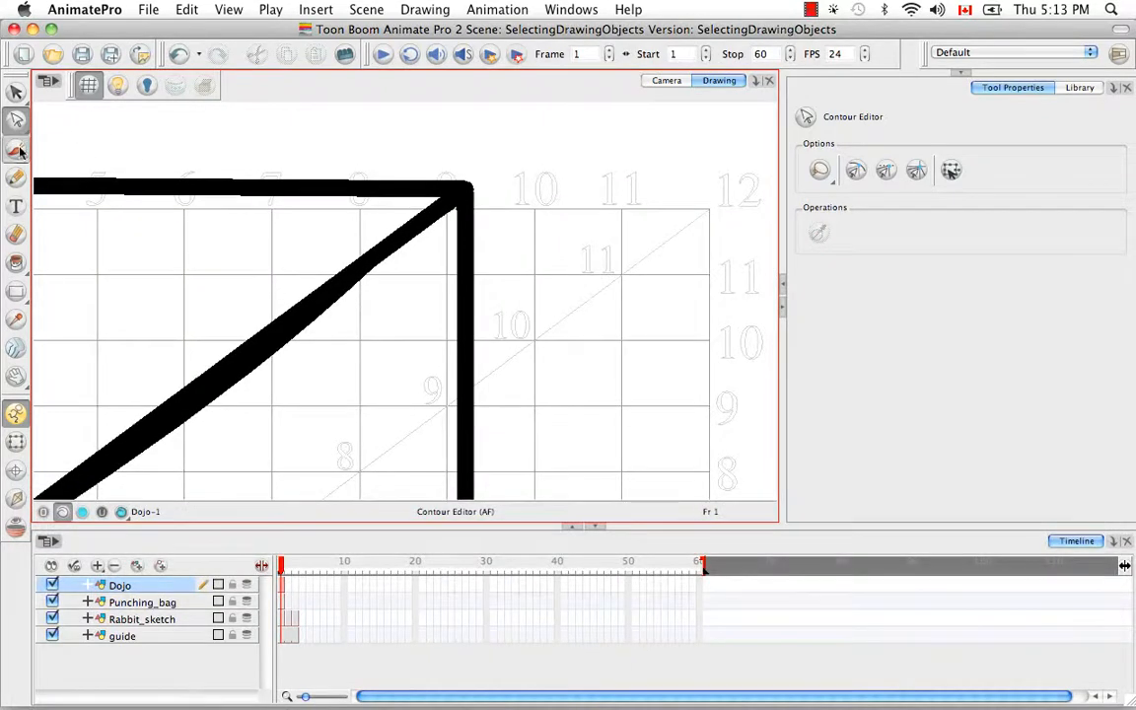
pyautogui.click(17, 149)
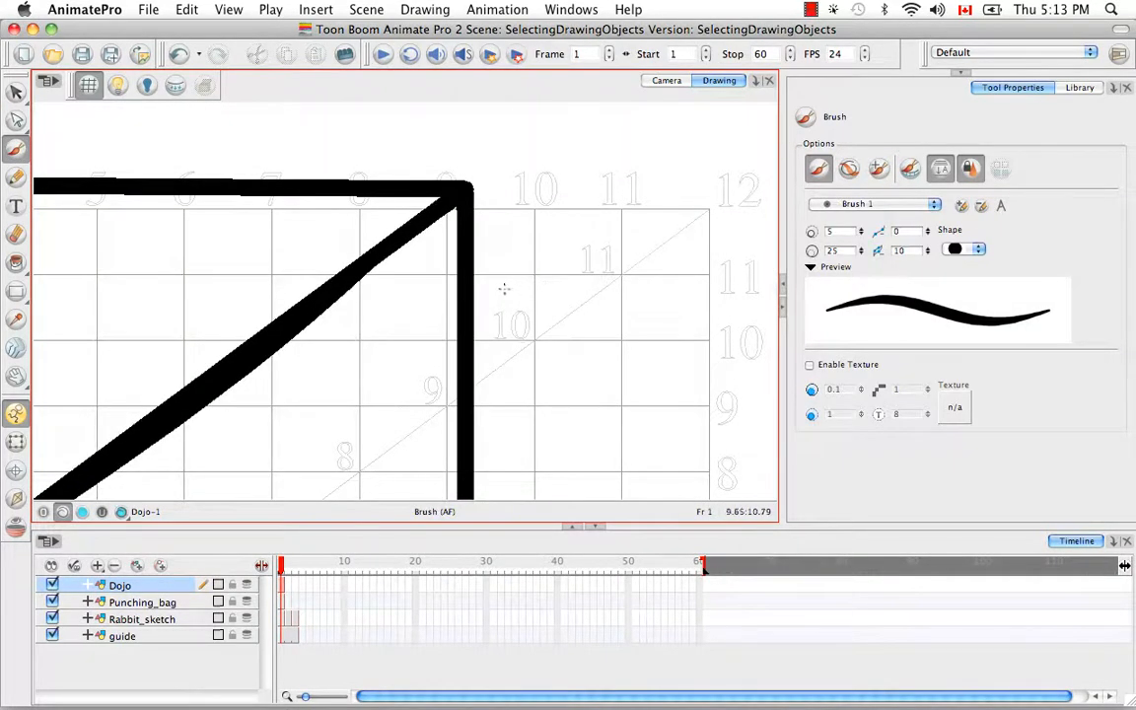
pyautogui.moveTo(525, 288)
pyautogui.mouseDown()
pyautogui.moveTo(586, 232)
pyautogui.moveTo(684, 188)
pyautogui.mouseUp()
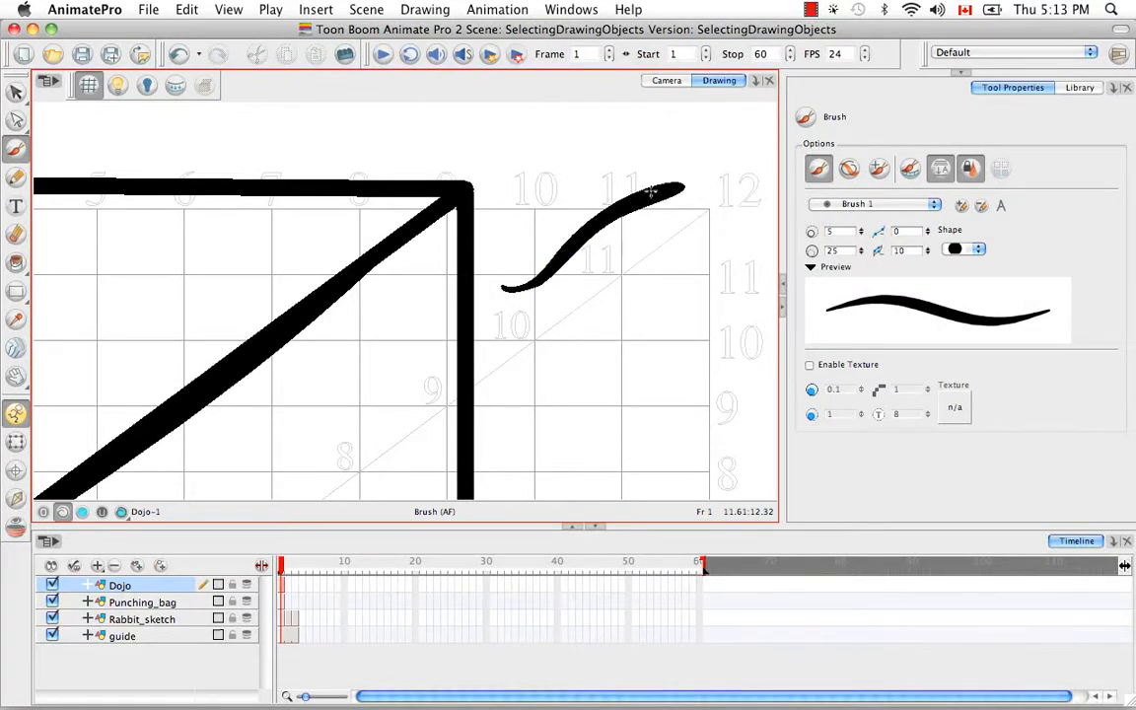
# Select the new S-shaped brush stroke and convert it with Brush Strokes to Pencil Lines
pyautogui.moveTo(16, 92); pyautogui.dragTo(44, 92)
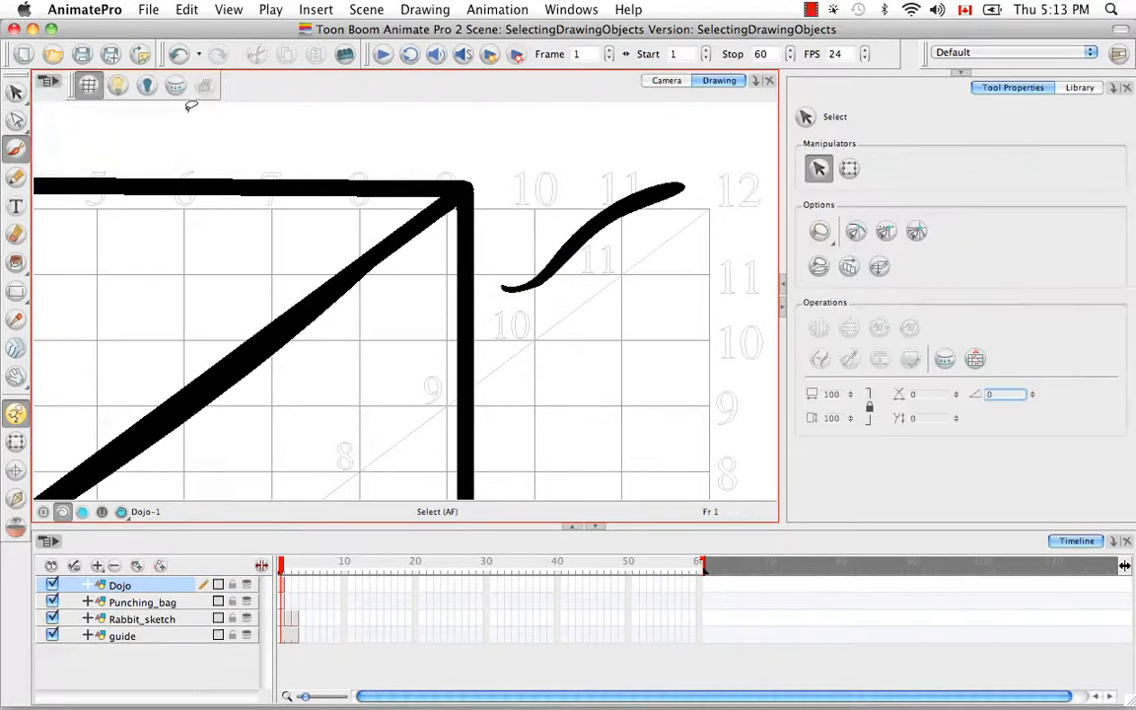
pyautogui.moveTo(597, 258); pyautogui.dragTo(578, 302)
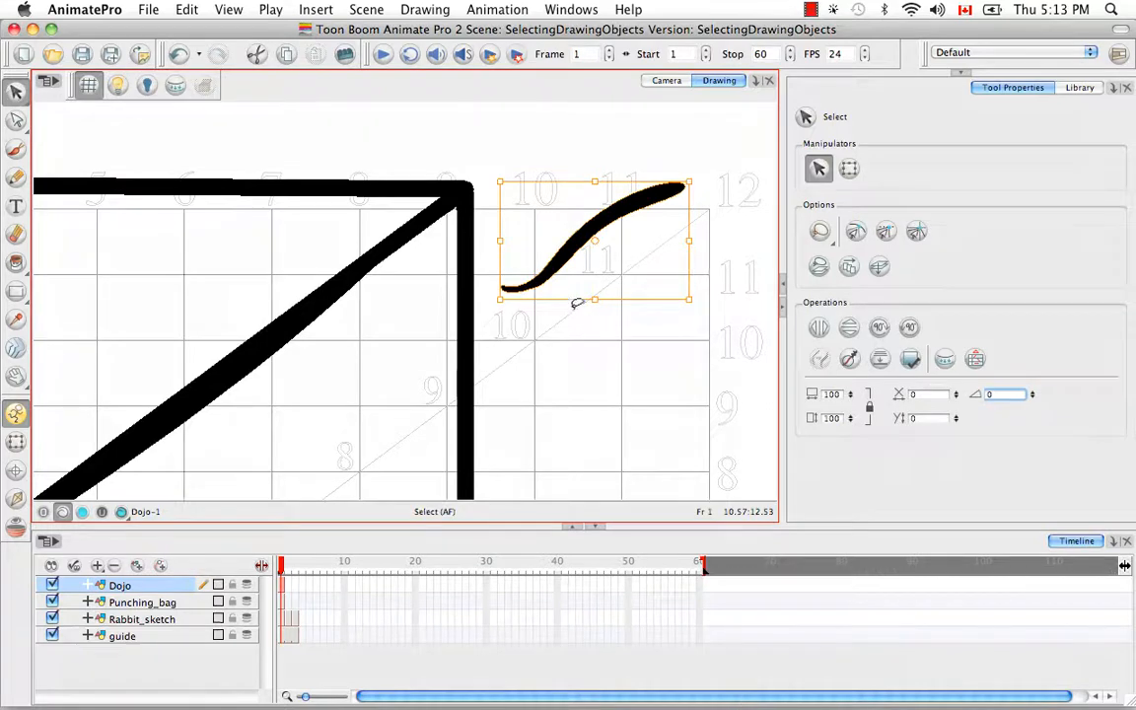
pyautogui.click(418, 10)
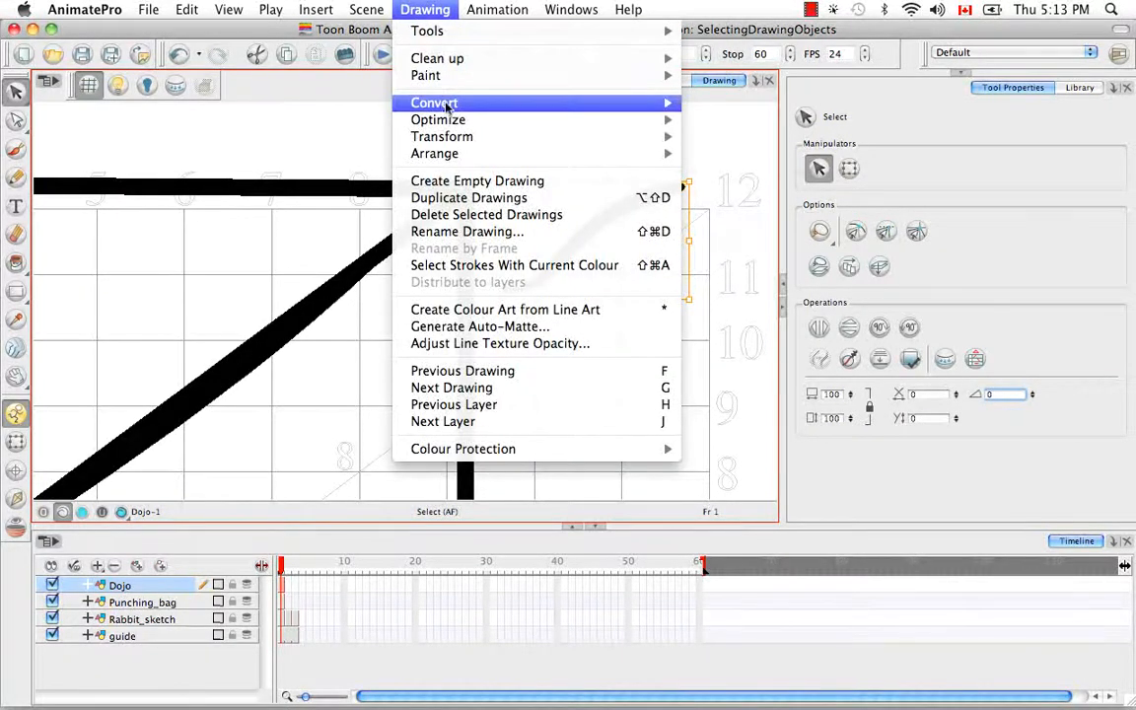
pyautogui.moveTo(481, 111)
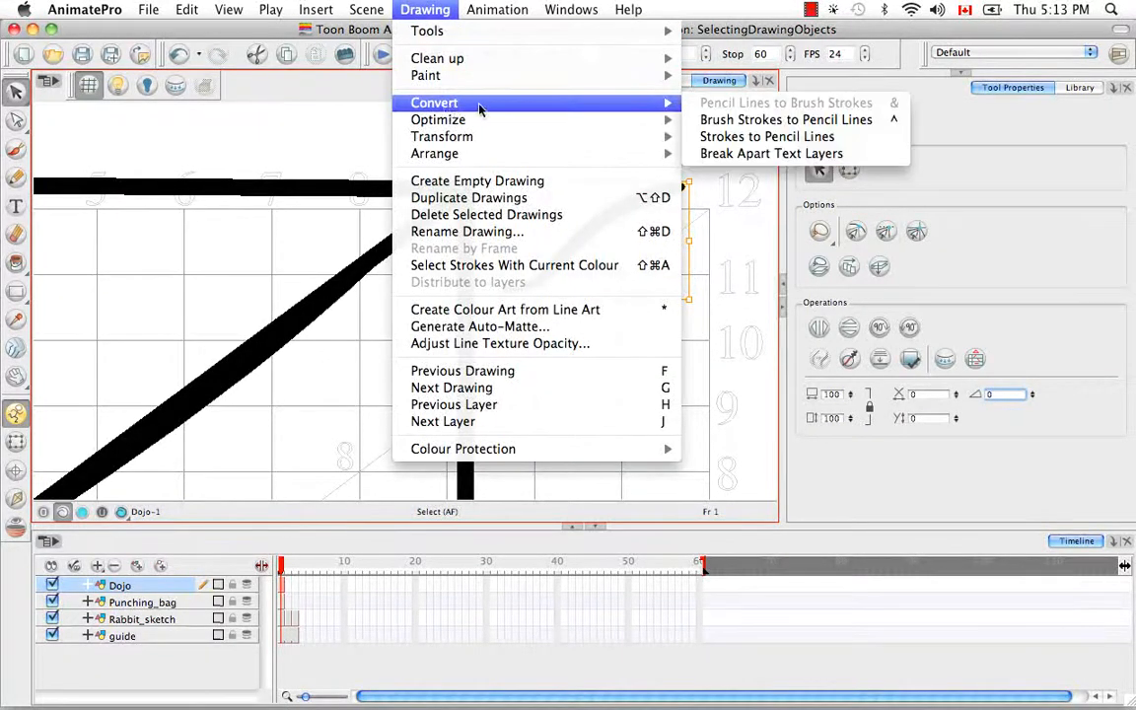
pyautogui.click(780, 119)
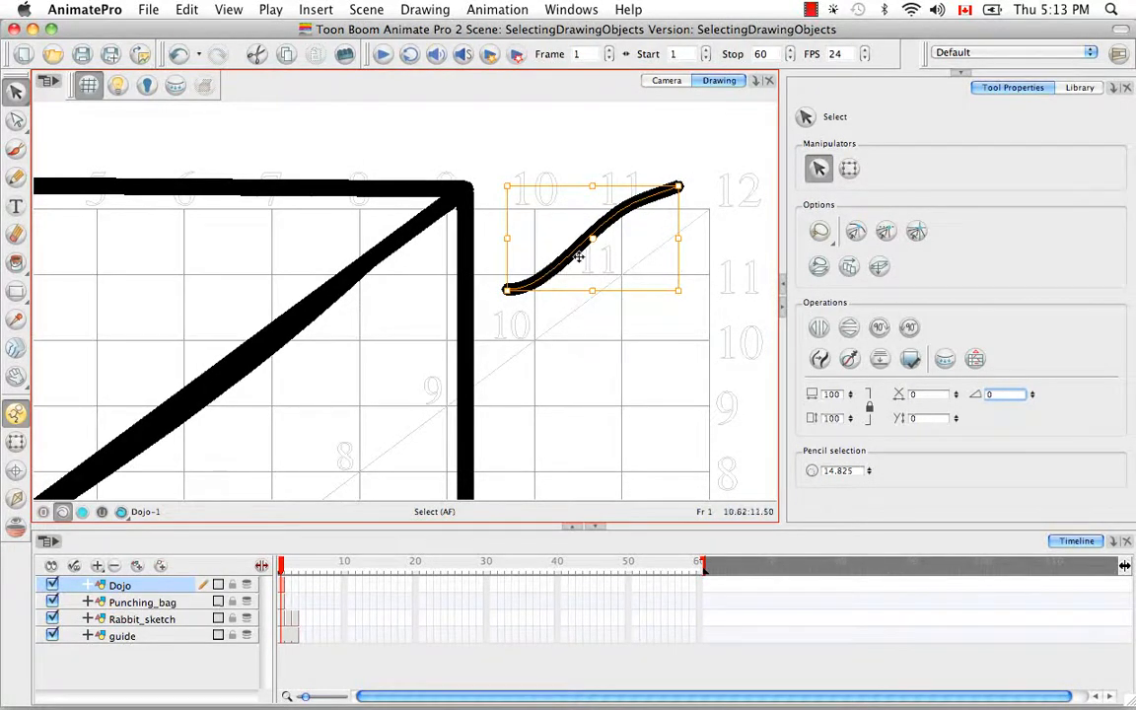
# Delete the converted S-shaped line beside the room's upper-right corner
pyautogui.click(577, 331)
pyautogui.click(592, 238)
pyautogui.press('BackSpace')
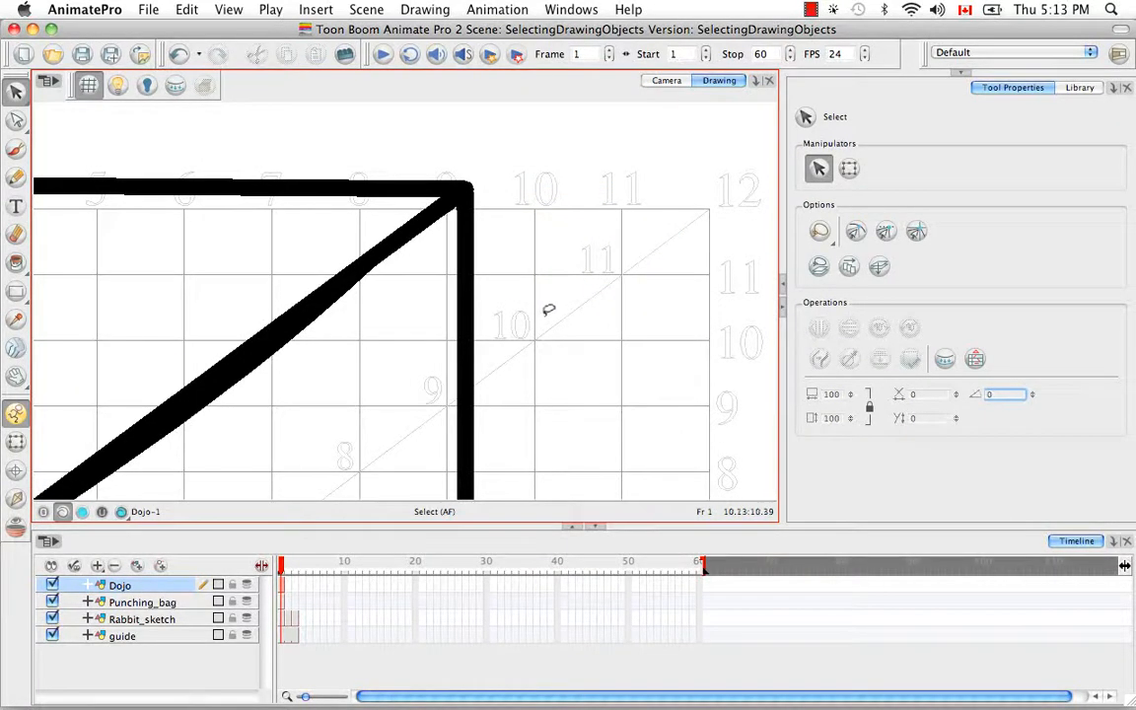
# Select the right-hand wall's brush outline and smooth it
pyautogui.press('space')
pyautogui.moveTo(542, 325)
pyautogui.mouseDown()
pyautogui.moveTo(571, 251)
pyautogui.moveTo(411, 277)
pyautogui.mouseUp()
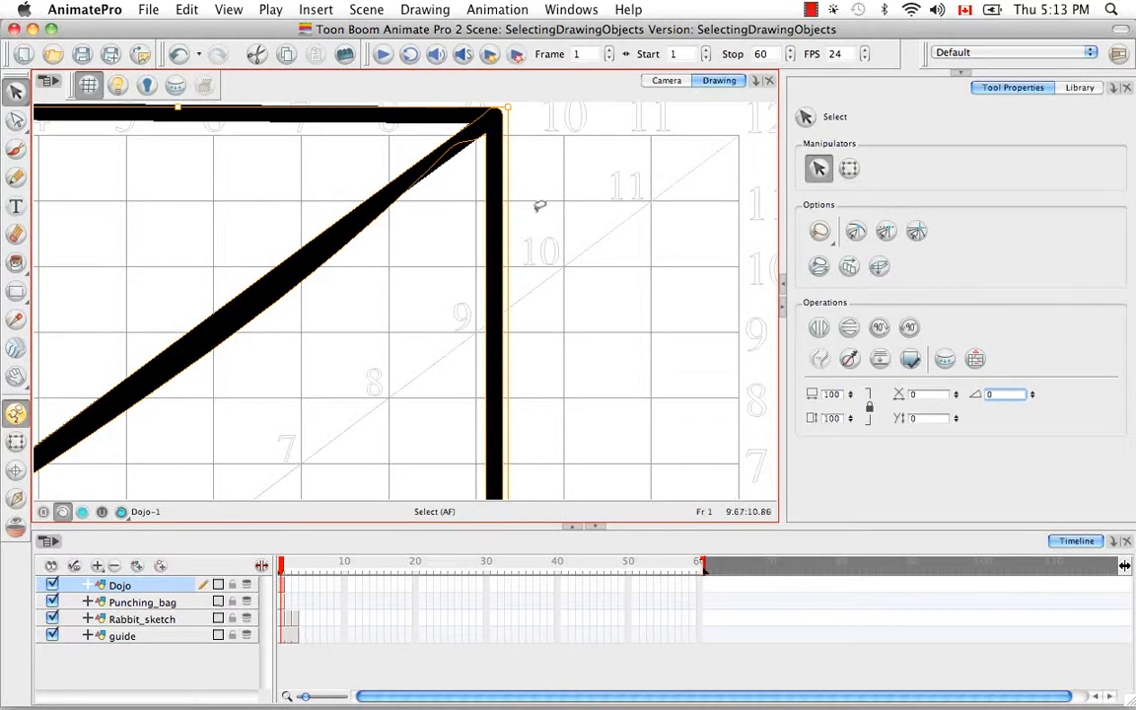
pyautogui.click(850, 360)
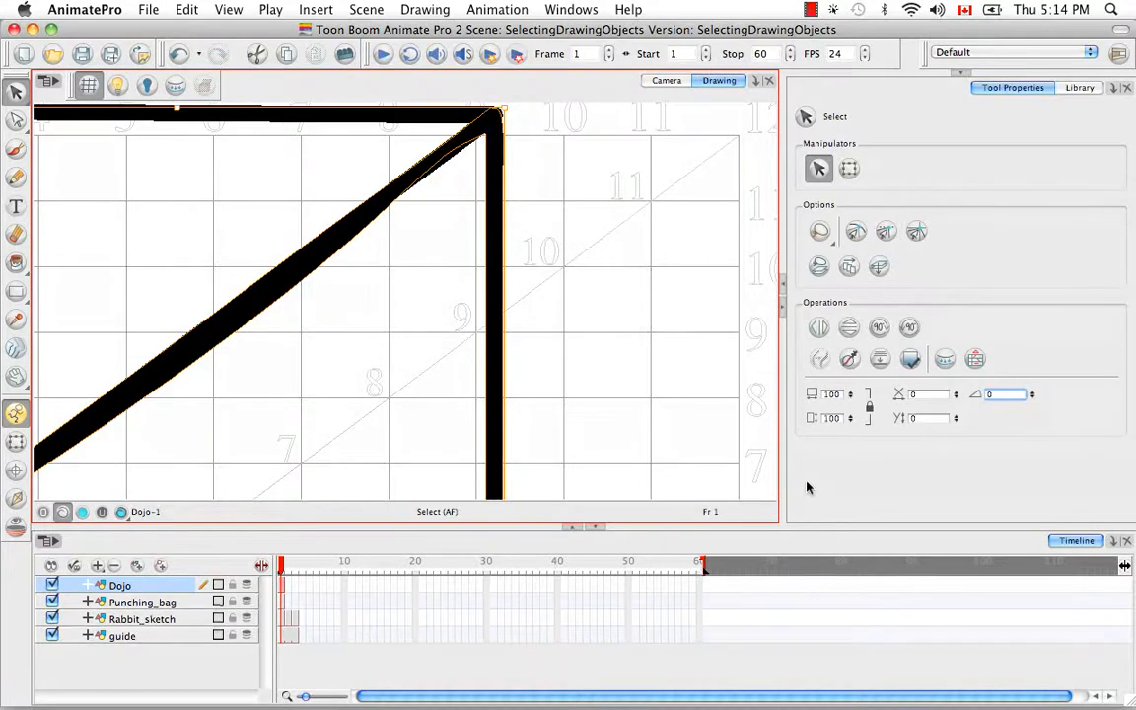
# Select the ceiling shape and convert its pencil lines to brush strokes
pyautogui.click(621, 316)
pyautogui.press('space')
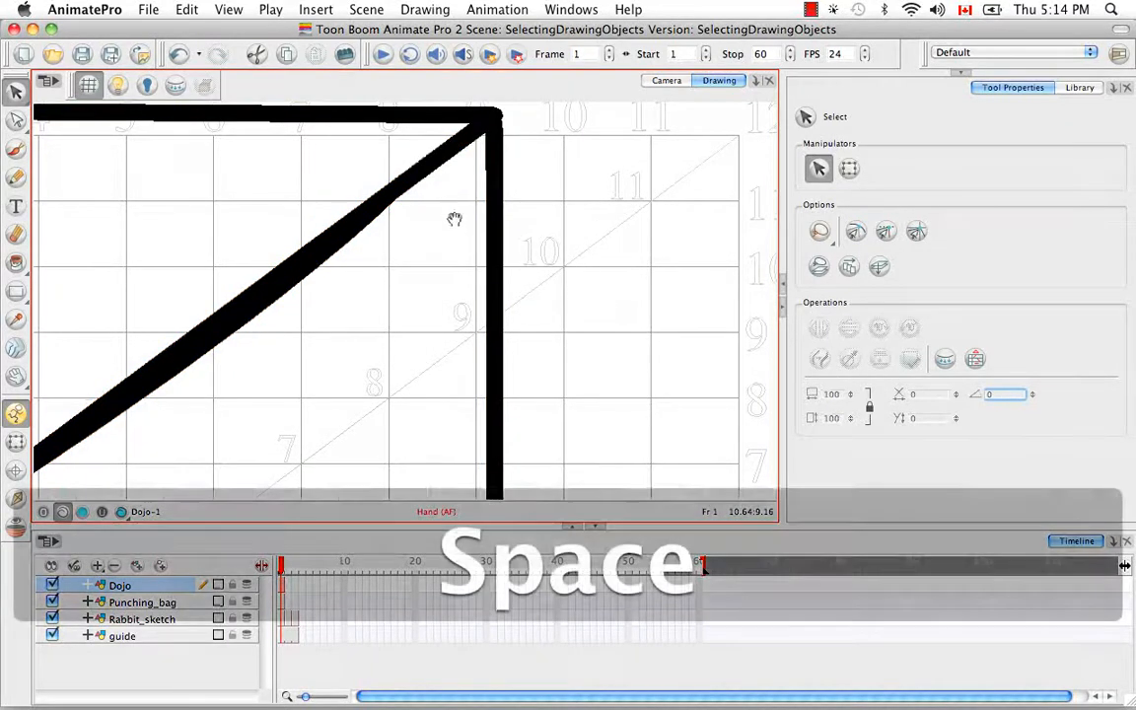
pyautogui.moveTo(453, 219); pyautogui.dragTo(481, 286)
pyautogui.click(397, 187)
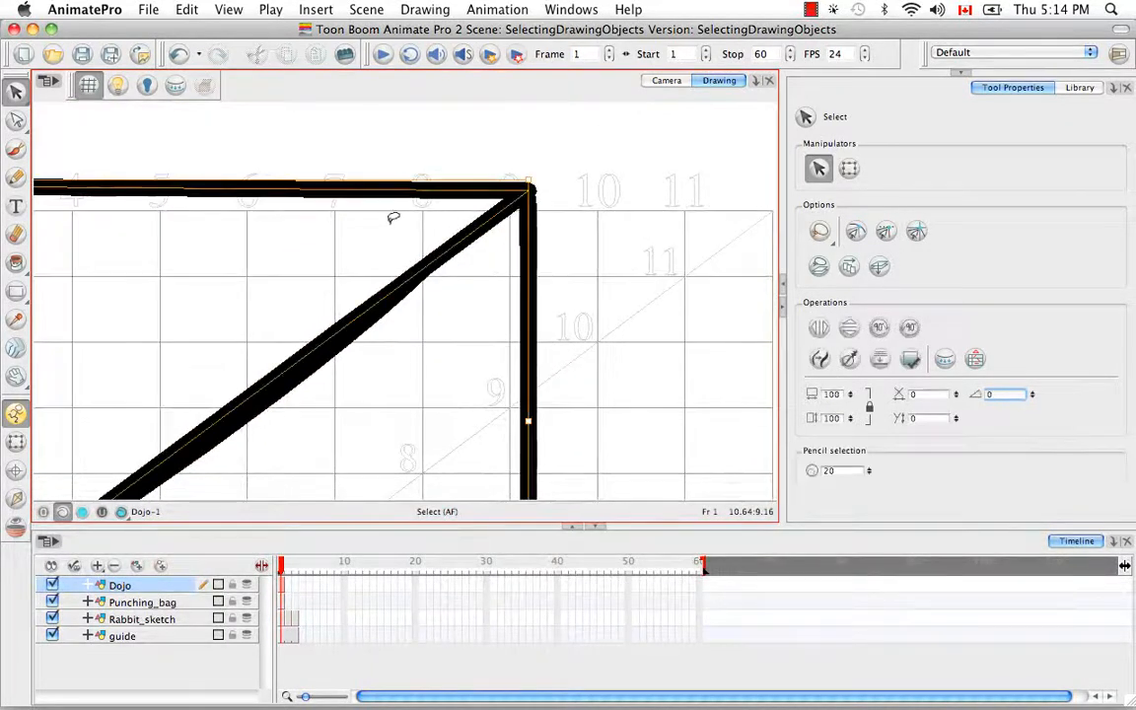
pyautogui.click(678, 329)
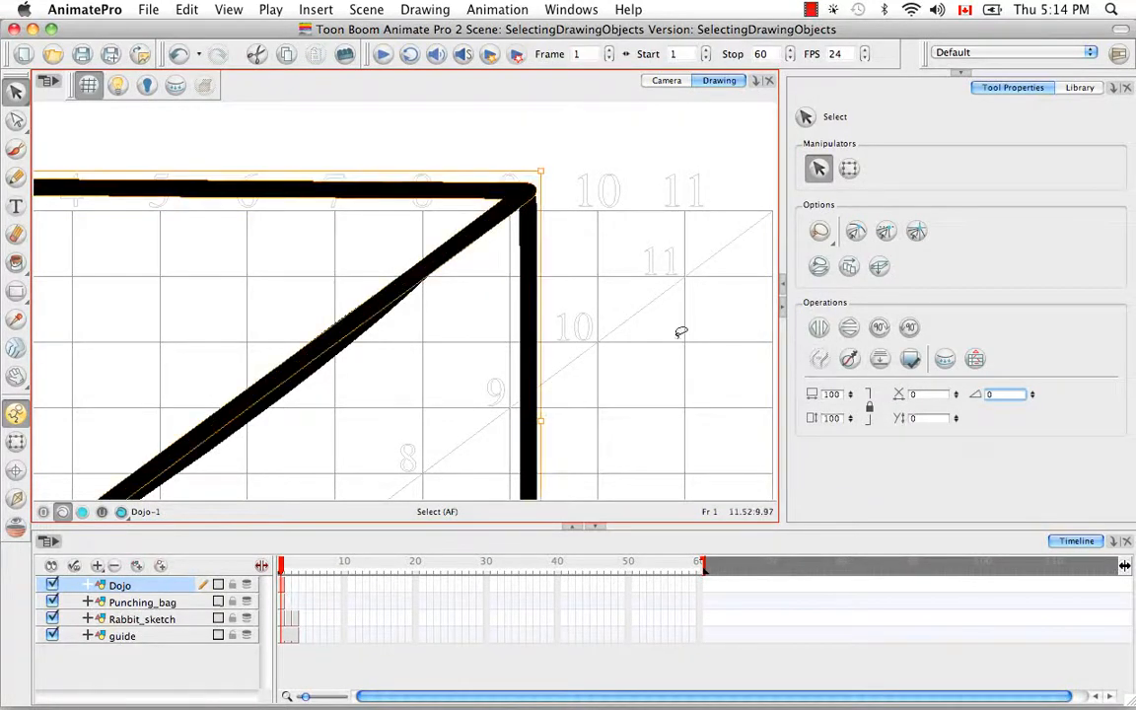
# Select the strokes meeting at the room's upper-right corner, together and one at a time, to examine how they overlap
pyautogui.moveTo(643, 318)
pyautogui.mouseDown()
pyautogui.moveTo(449, 106)
pyautogui.moveTo(680, 274)
pyautogui.mouseUp()
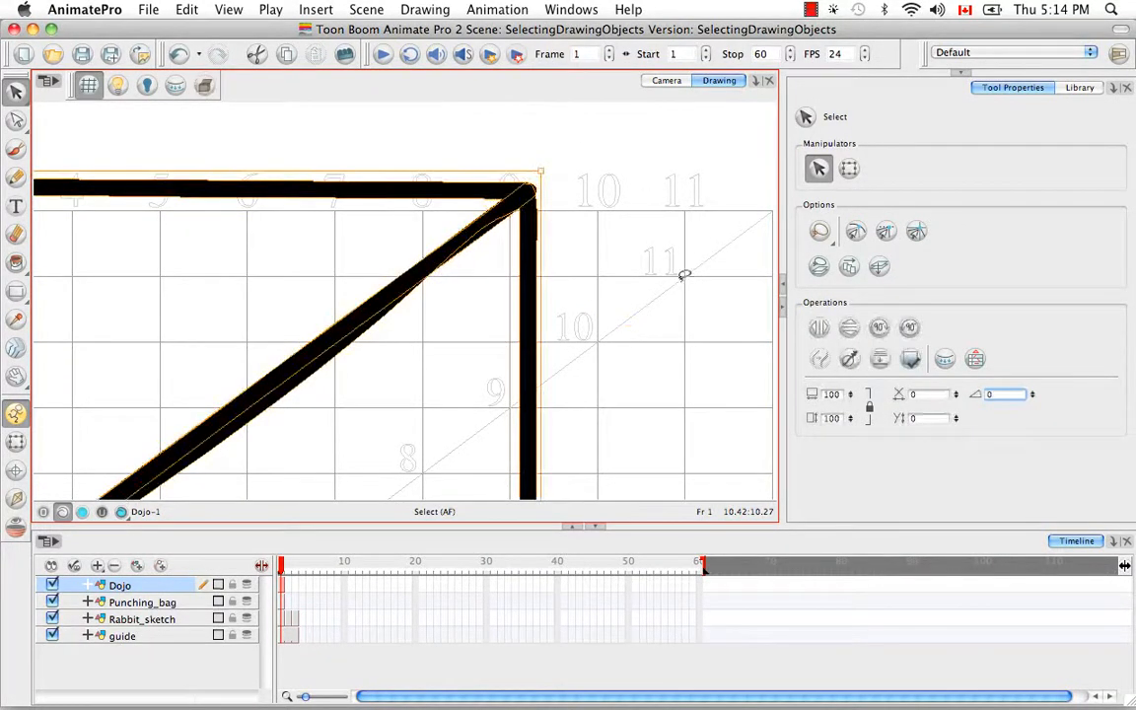
pyautogui.click(599, 246)
pyautogui.click(530, 316)
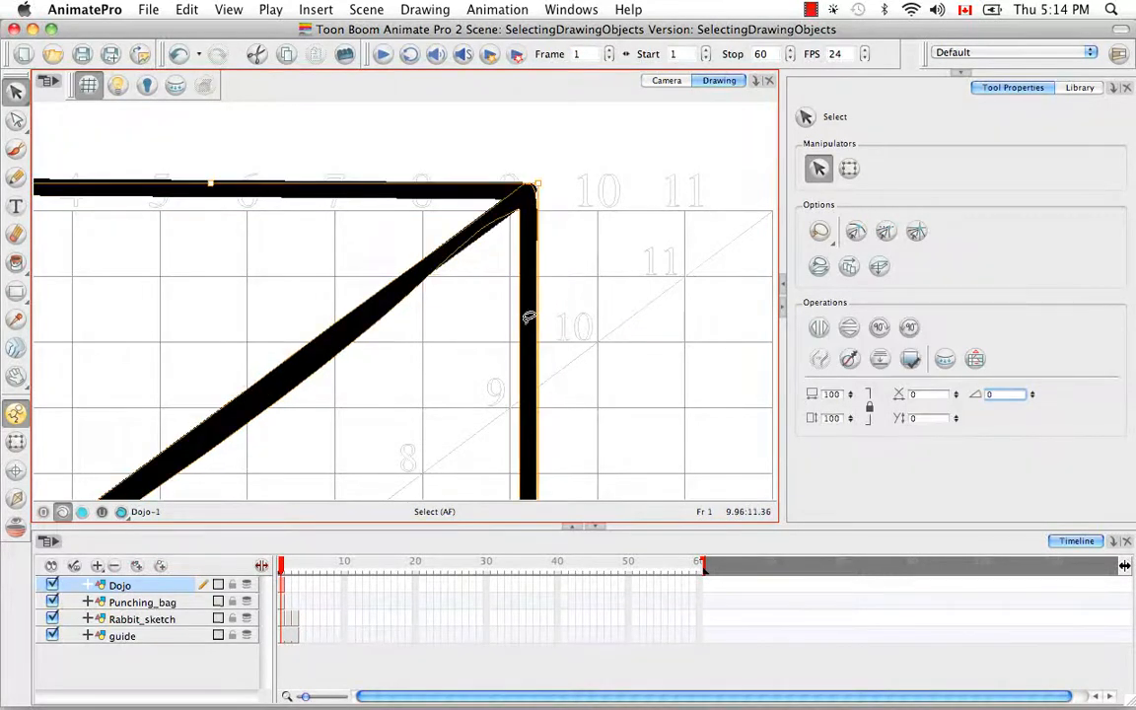
pyautogui.click(618, 222)
pyautogui.click(398, 271)
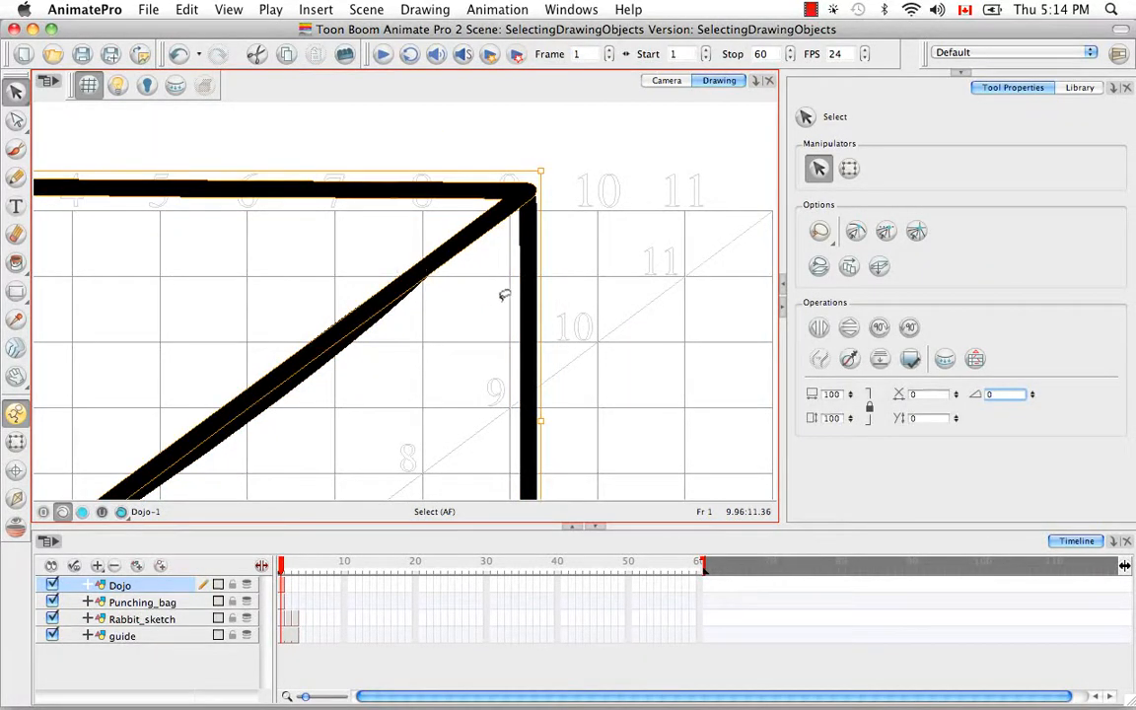
pyautogui.click(586, 255)
# Select all the strokes at the room's upper-right corner, flatten them, and reselect them to check the merged outline
pyautogui.moveTo(600, 236)
pyautogui.mouseDown()
pyautogui.moveTo(482, 112)
pyautogui.moveTo(657, 254)
pyautogui.mouseUp()
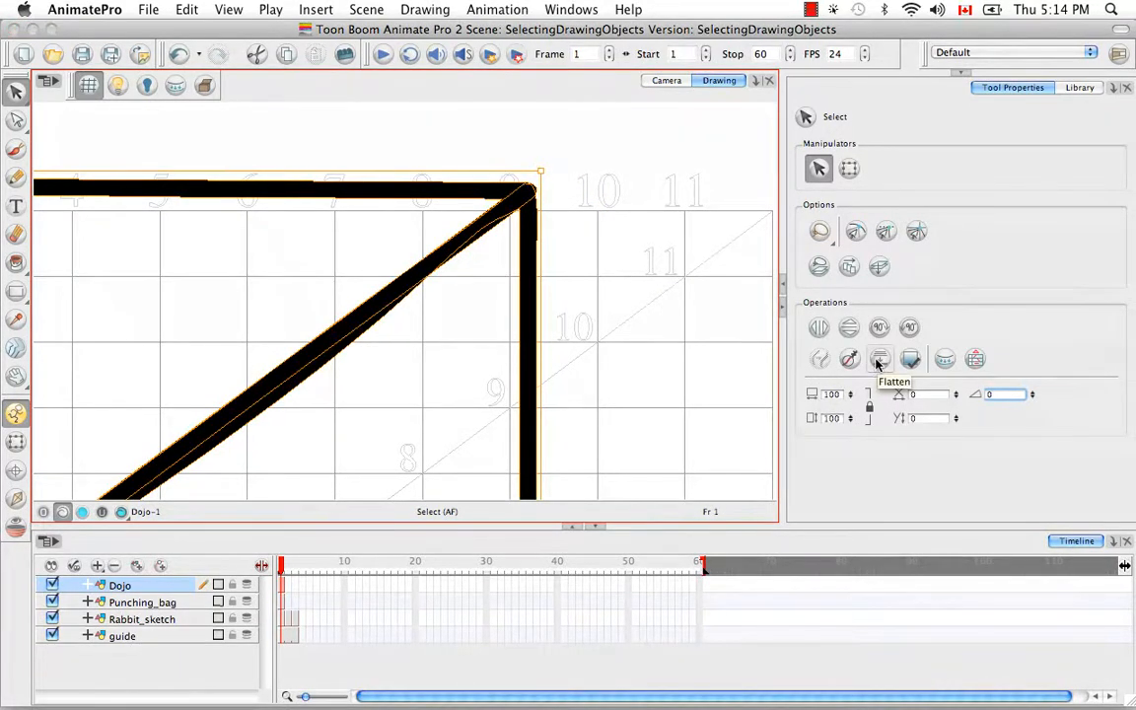
pyautogui.click(878, 361)
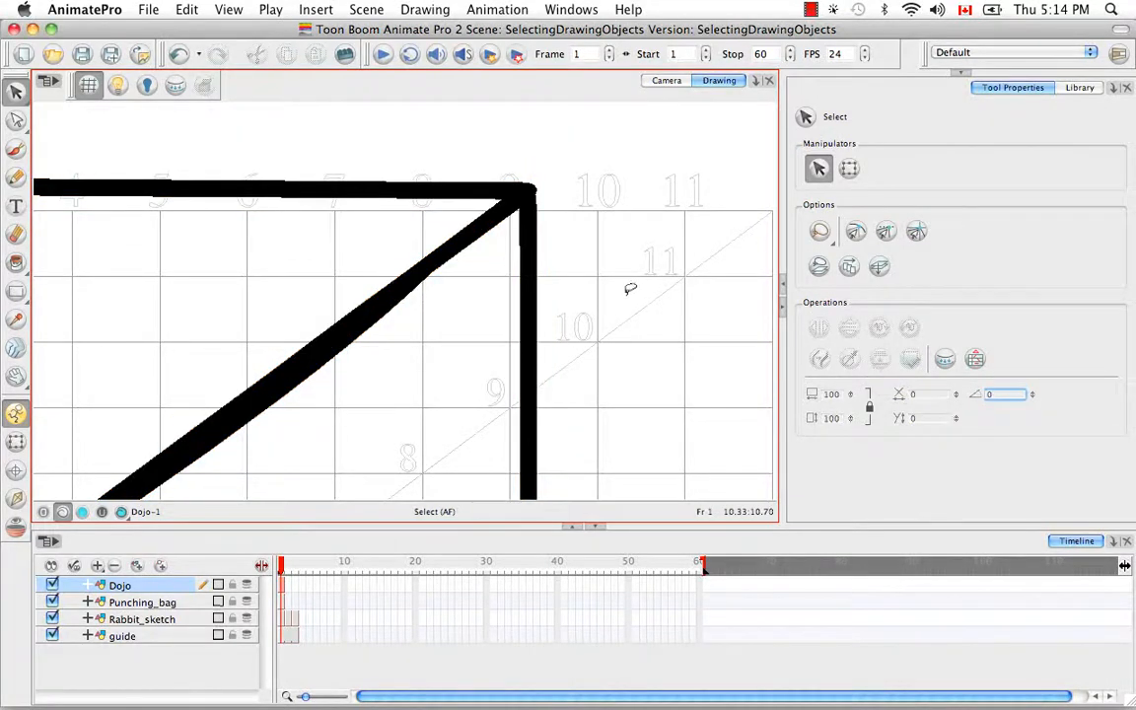
pyautogui.moveTo(620, 300)
pyautogui.mouseDown()
pyautogui.moveTo(540, 254)
pyautogui.moveTo(583, 182)
pyautogui.mouseUp()
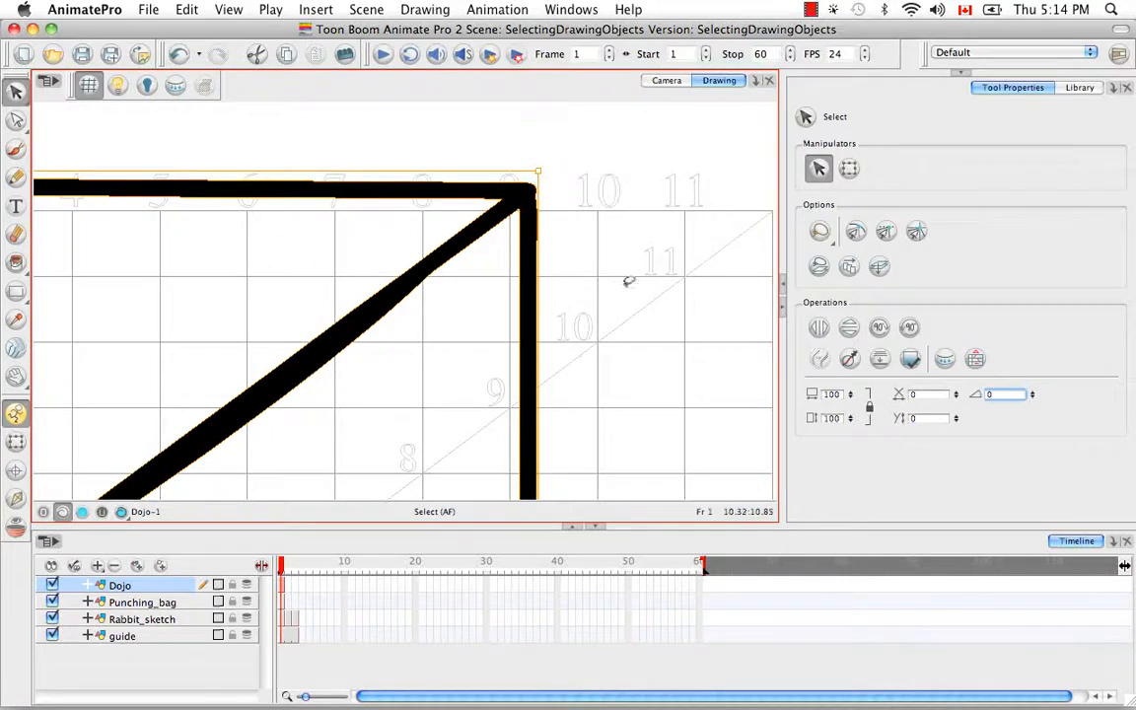
# Paint an X from two crossing brush strokes in the empty area beside the room's upper-right corner
pyautogui.press('space')
pyautogui.moveTo(658, 286); pyautogui.dragTo(583, 271)
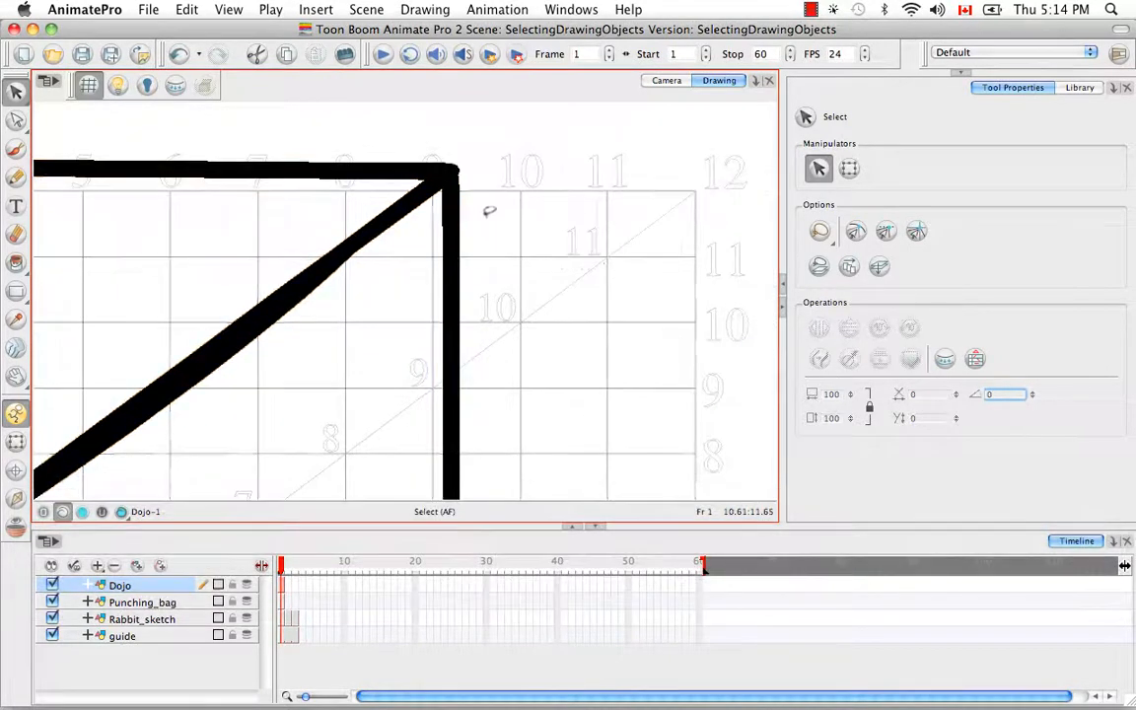
pyautogui.click(16, 148)
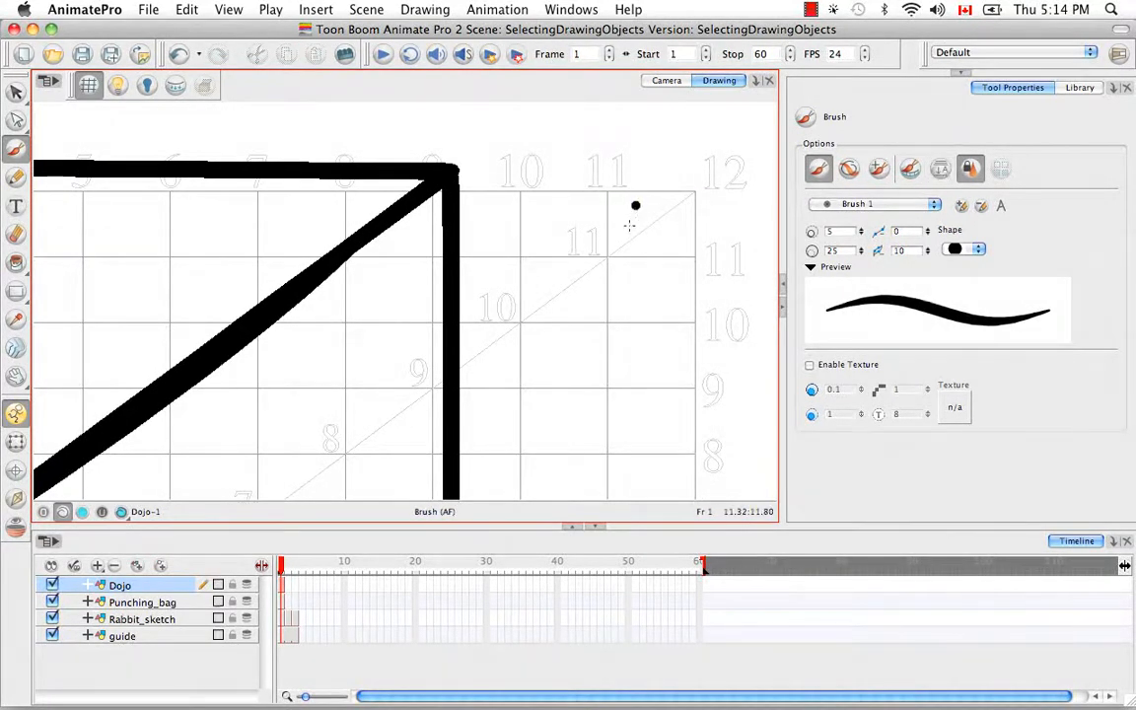
pyautogui.moveTo(635, 205); pyautogui.dragTo(559, 340)
pyautogui.moveTo(590, 187)
pyautogui.mouseDown()
pyautogui.moveTo(603, 322)
pyautogui.moveTo(627, 367)
pyautogui.mouseUp()
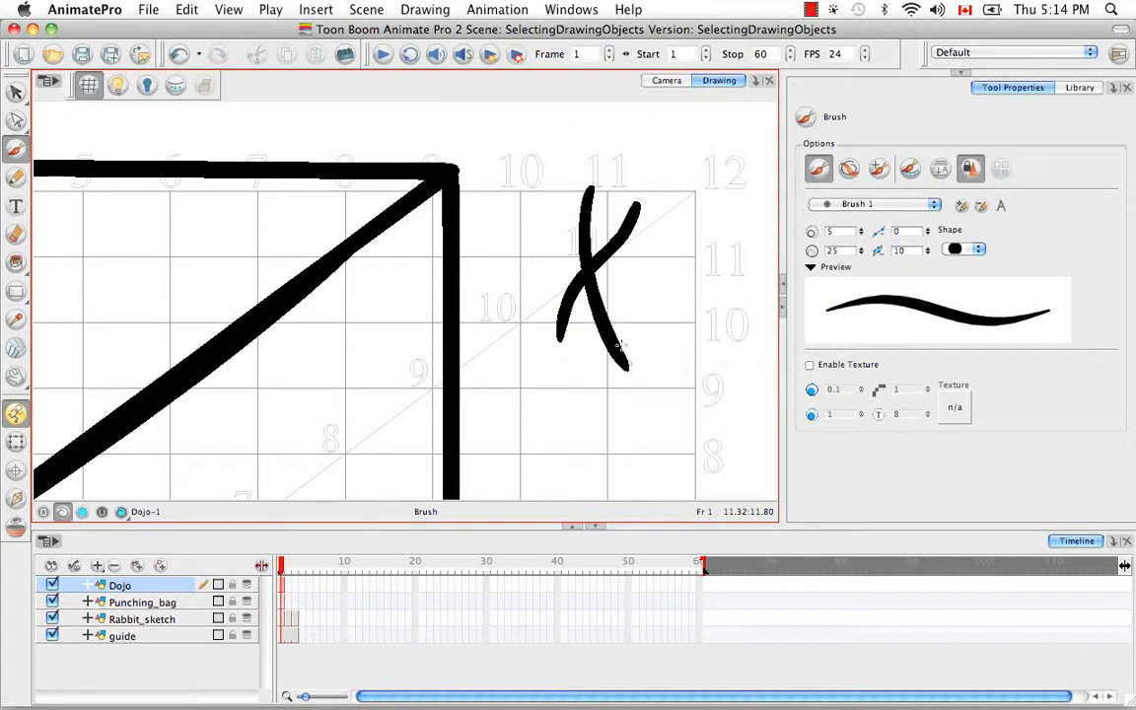
# Select each stroke of the painted X separately to examine whether they are independent, and clear the selection
pyautogui.press('v')
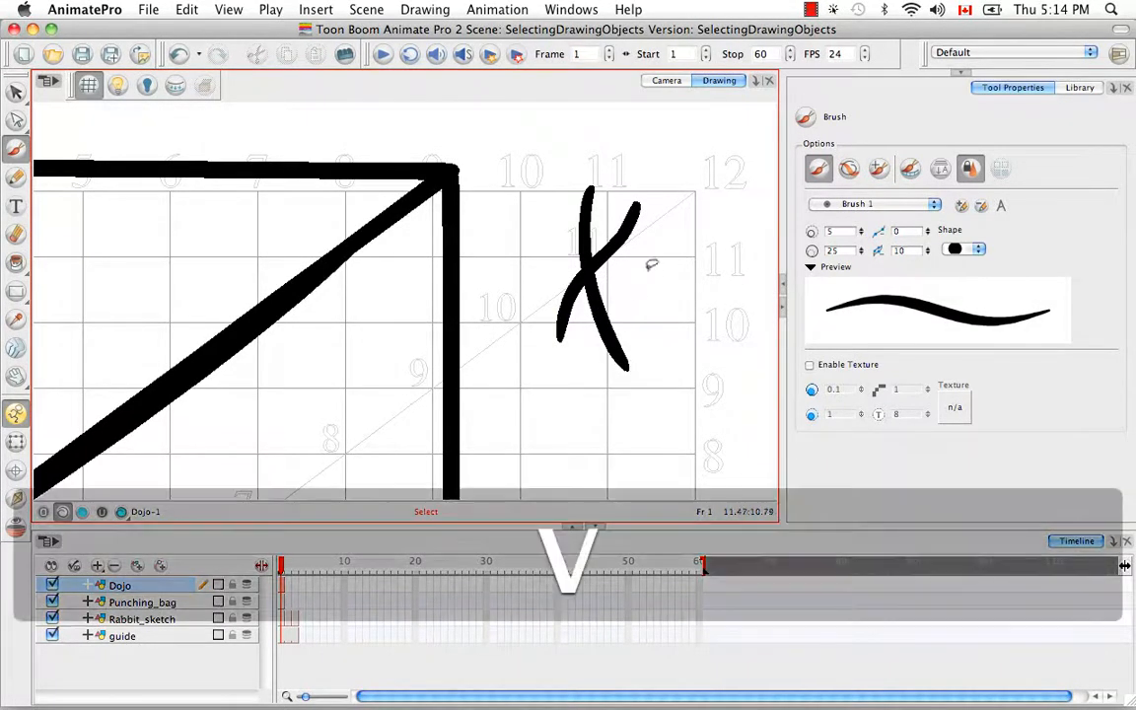
pyautogui.click(584, 238)
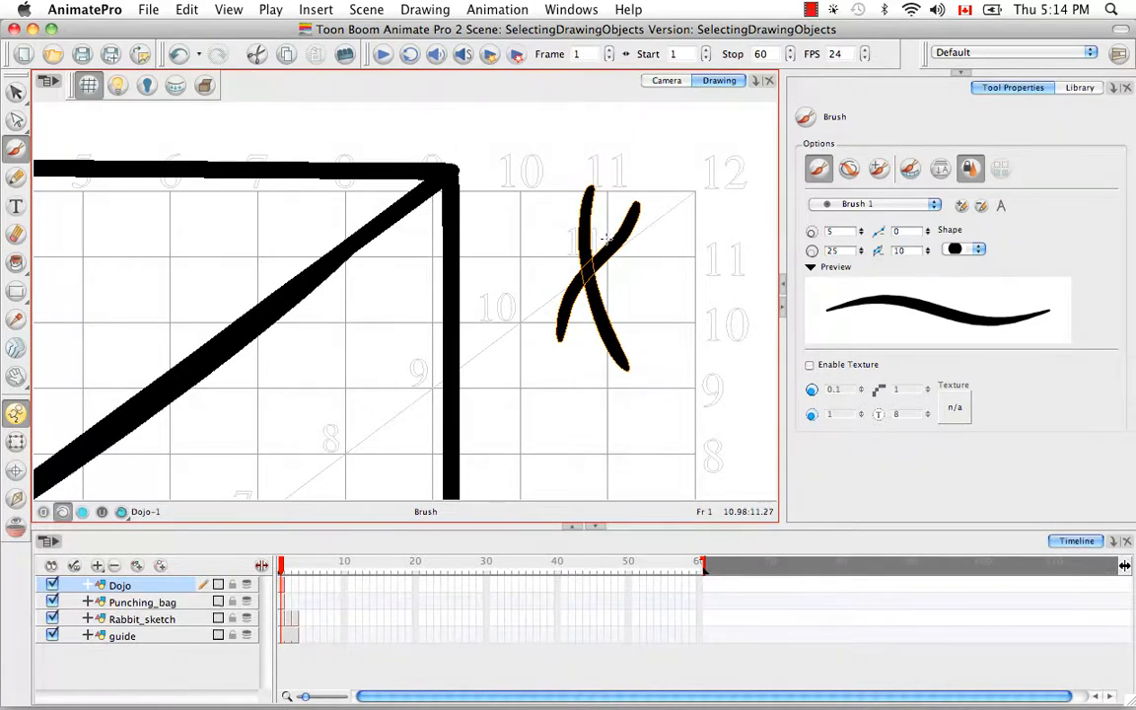
pyautogui.press('v')
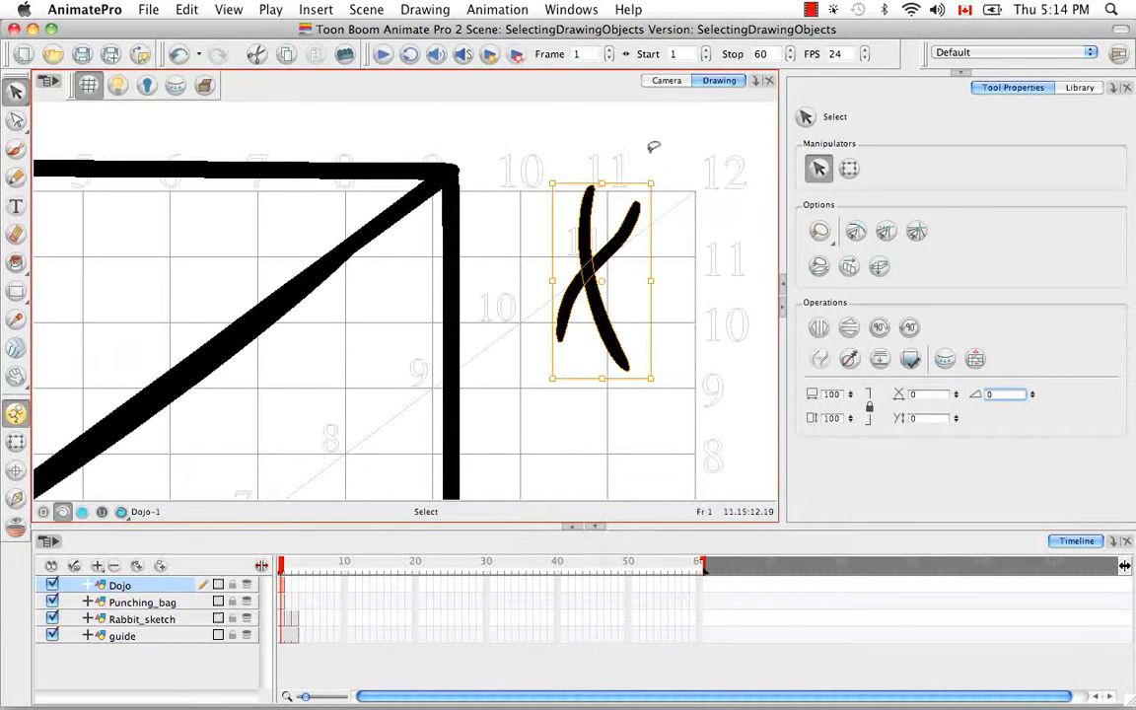
pyautogui.click(651, 150)
pyautogui.click(585, 229)
pyautogui.click(706, 202)
pyautogui.click(631, 219)
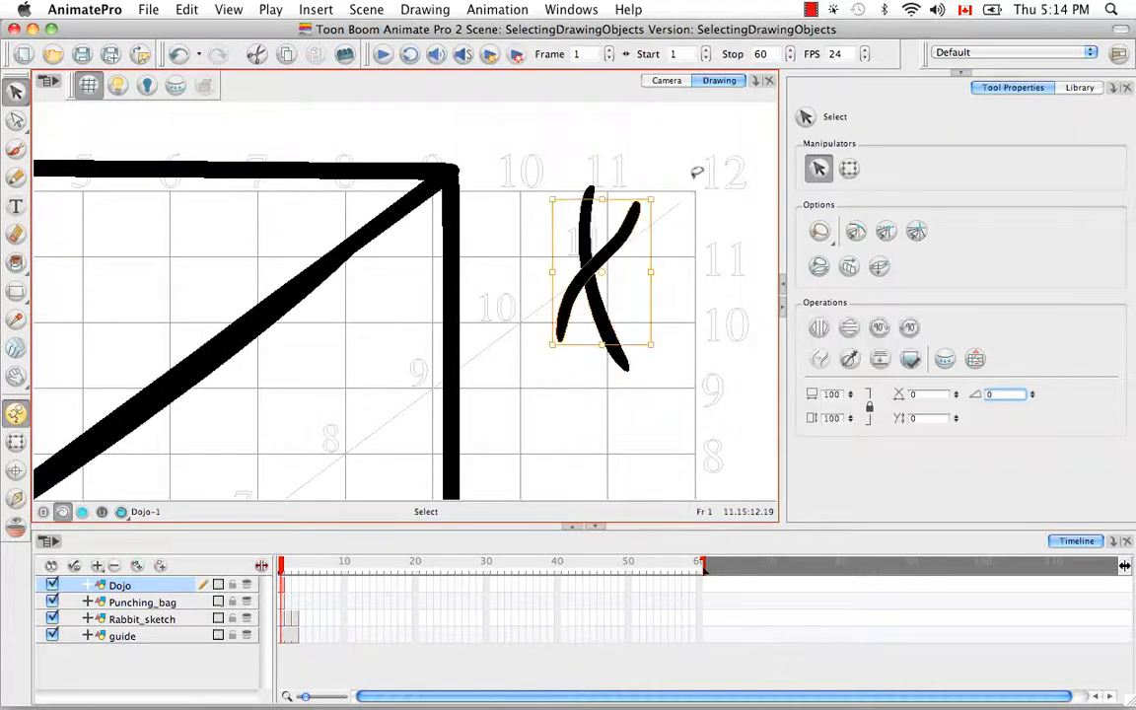
pyautogui.click(697, 171)
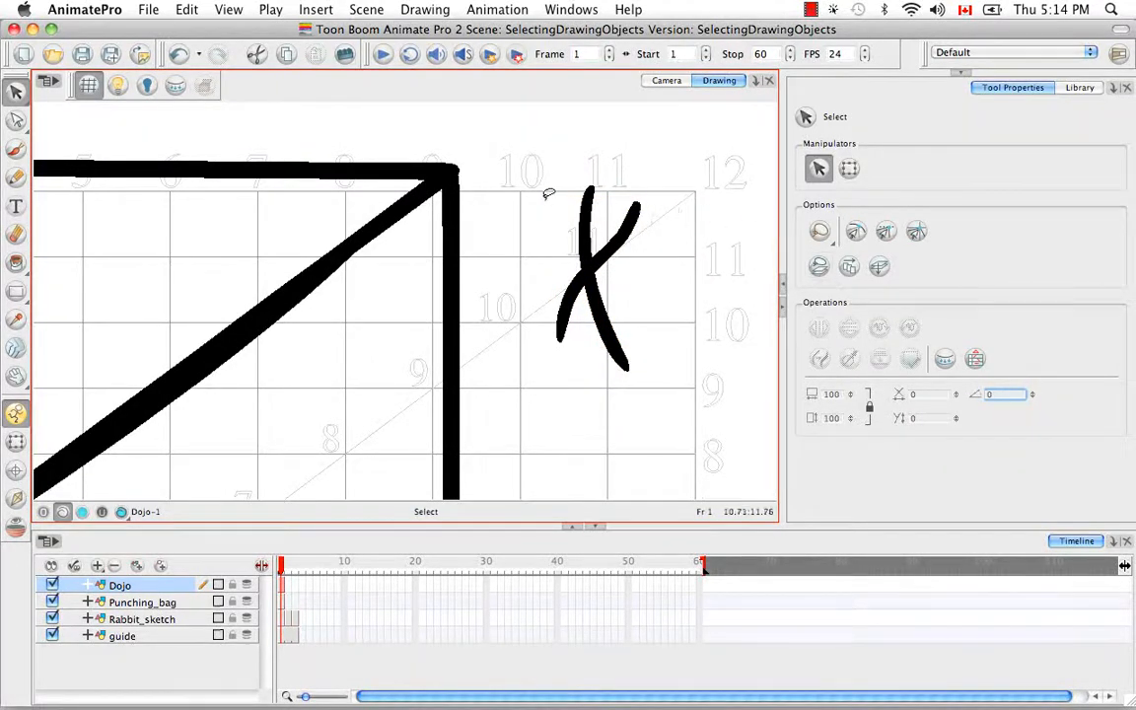
# Turn on Auto-Flatten for the brush, paint a second X below and beside the first, and select it to check its outline
pyautogui.click(15, 148)
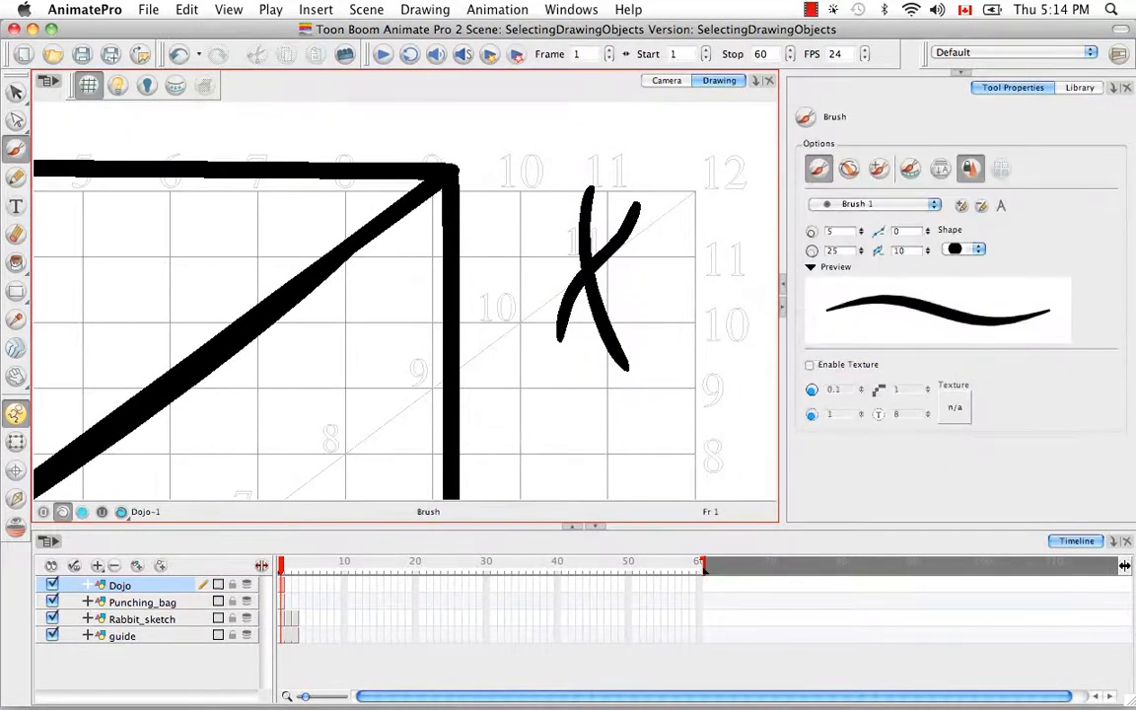
pyautogui.press('space')
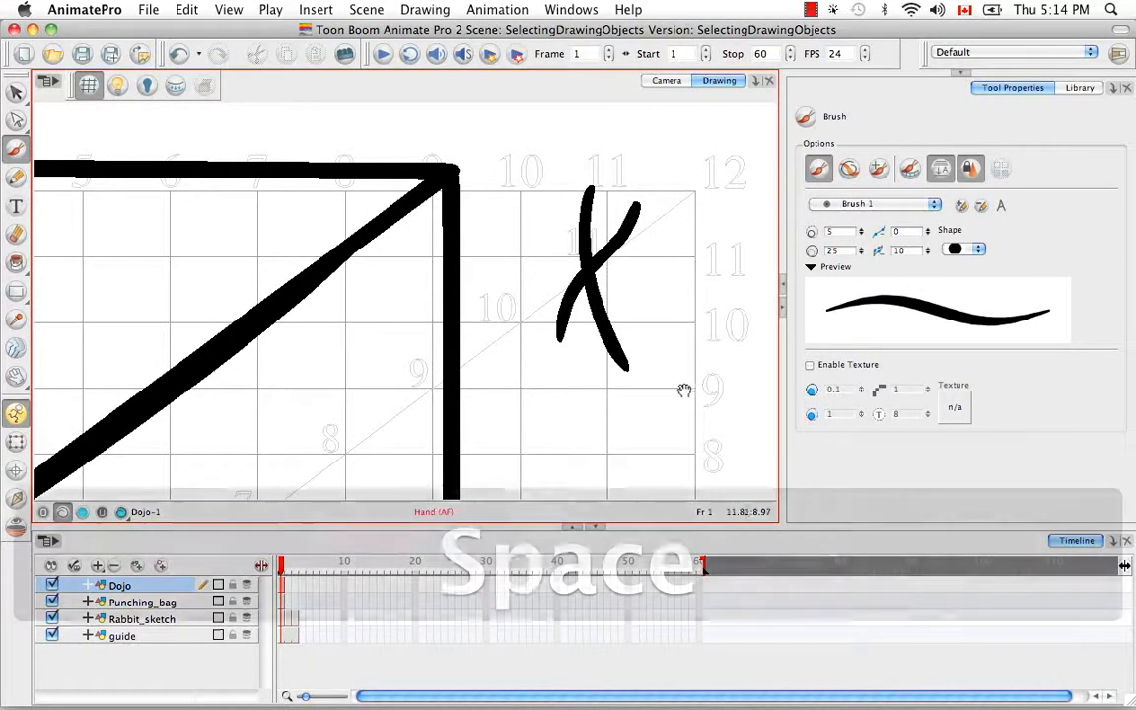
pyautogui.moveTo(684, 390)
pyautogui.mouseDown()
pyautogui.moveTo(591, 317)
pyautogui.moveTo(599, 324)
pyautogui.mouseUp()
pyautogui.moveTo(665, 296)
pyautogui.mouseDown()
pyautogui.moveTo(631, 397)
pyautogui.moveTo(593, 434)
pyautogui.mouseUp()
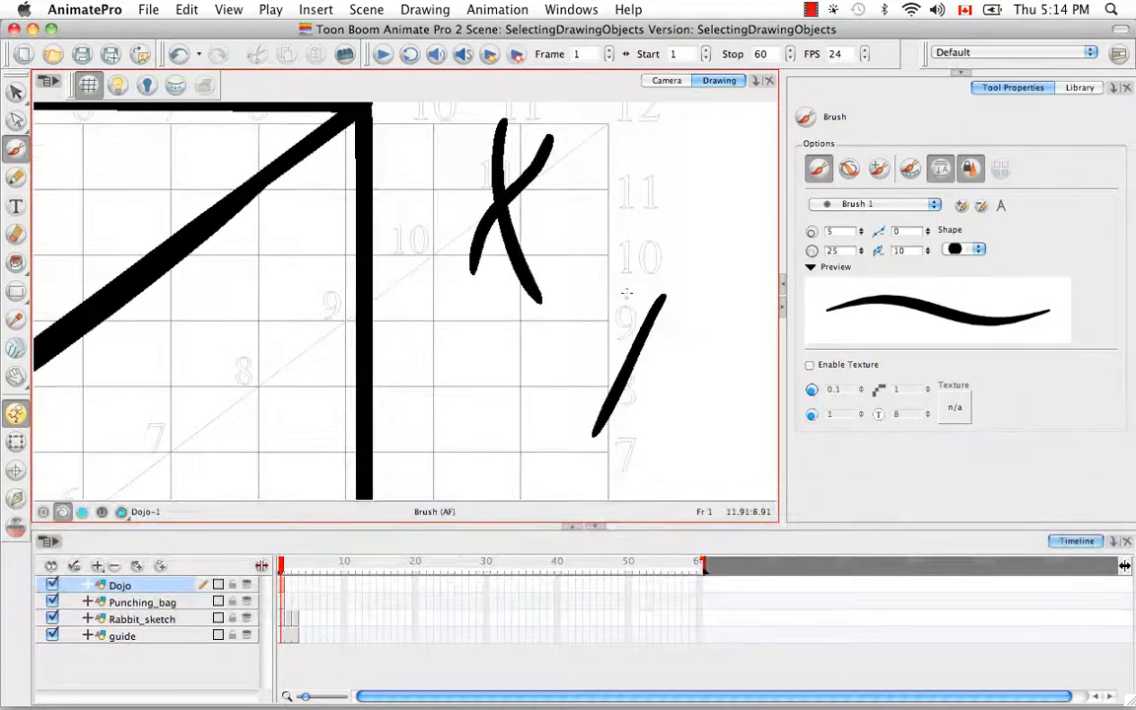
pyautogui.moveTo(613, 267); pyautogui.dragTo(658, 437)
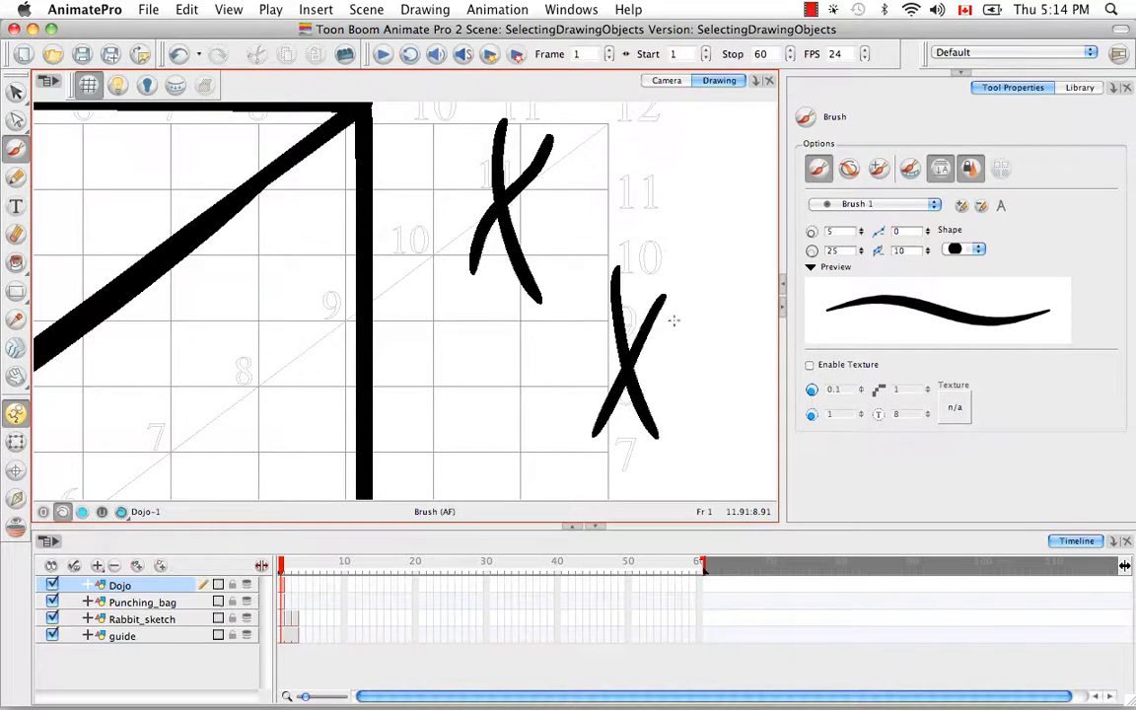
pyautogui.press('v')
pyautogui.click(661, 279)
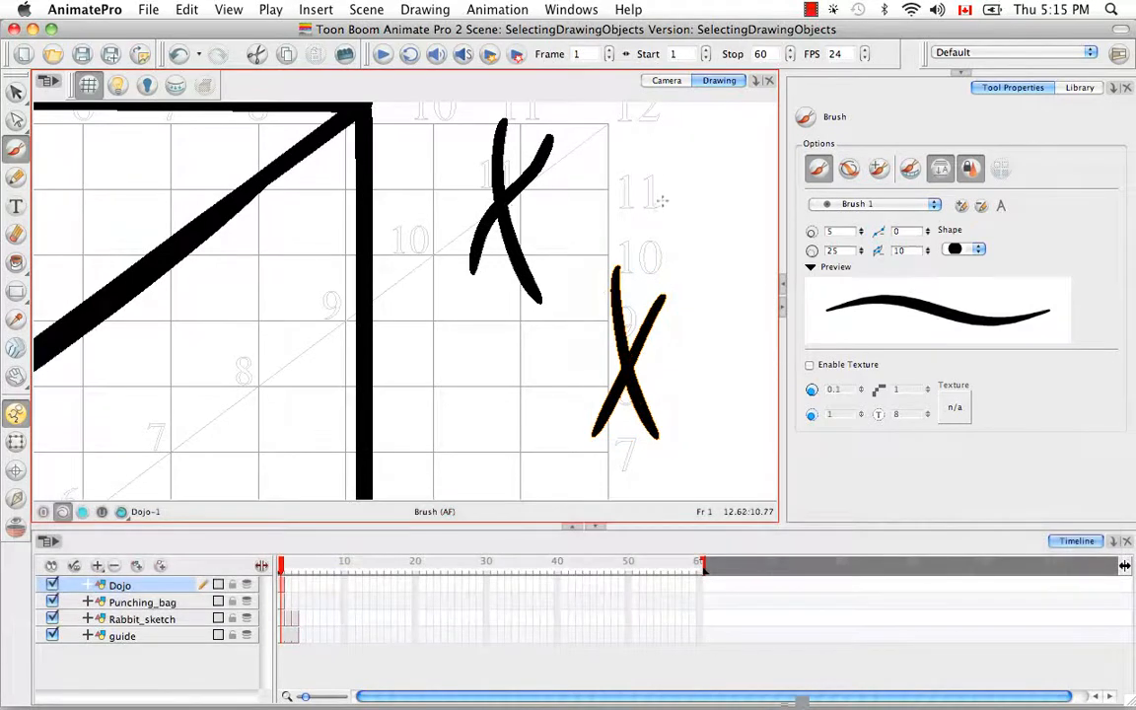
# Select the first X and flatten its two strokes, check the merged outline by reselecting it, and clear the selection
pyautogui.press('v')
pyautogui.moveTo(589, 145)
pyautogui.mouseDown()
pyautogui.moveTo(647, 185)
pyautogui.moveTo(614, 182)
pyautogui.mouseUp()
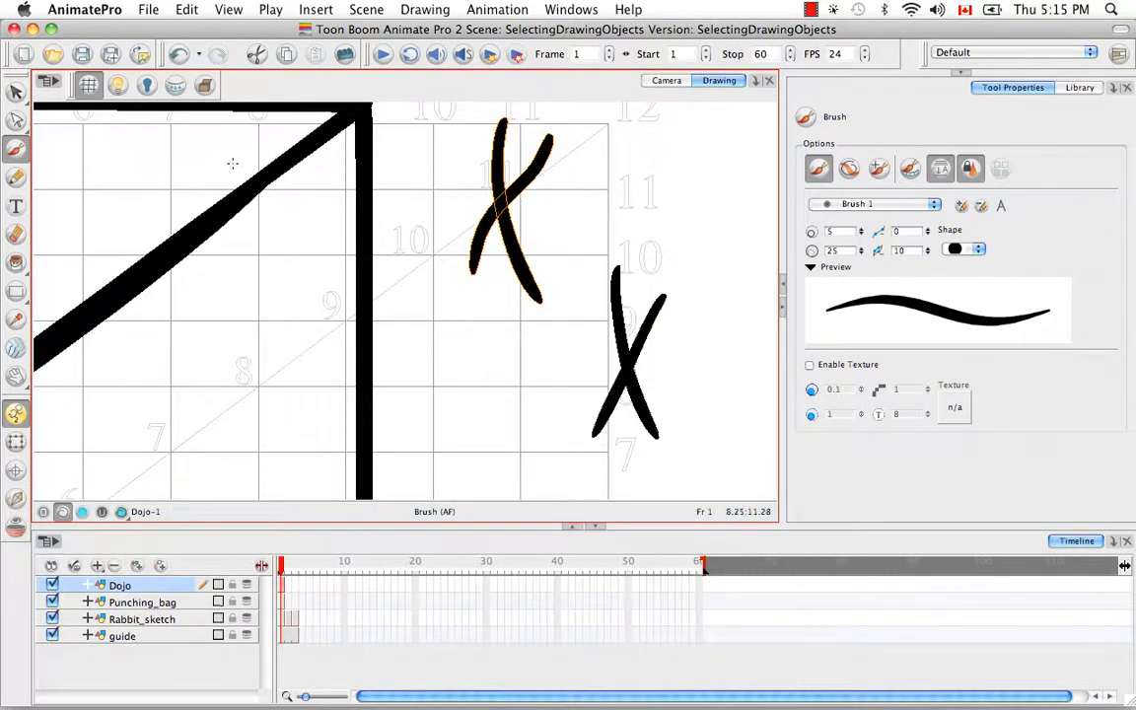
pyautogui.moveTo(20, 95); pyautogui.dragTo(45, 94)
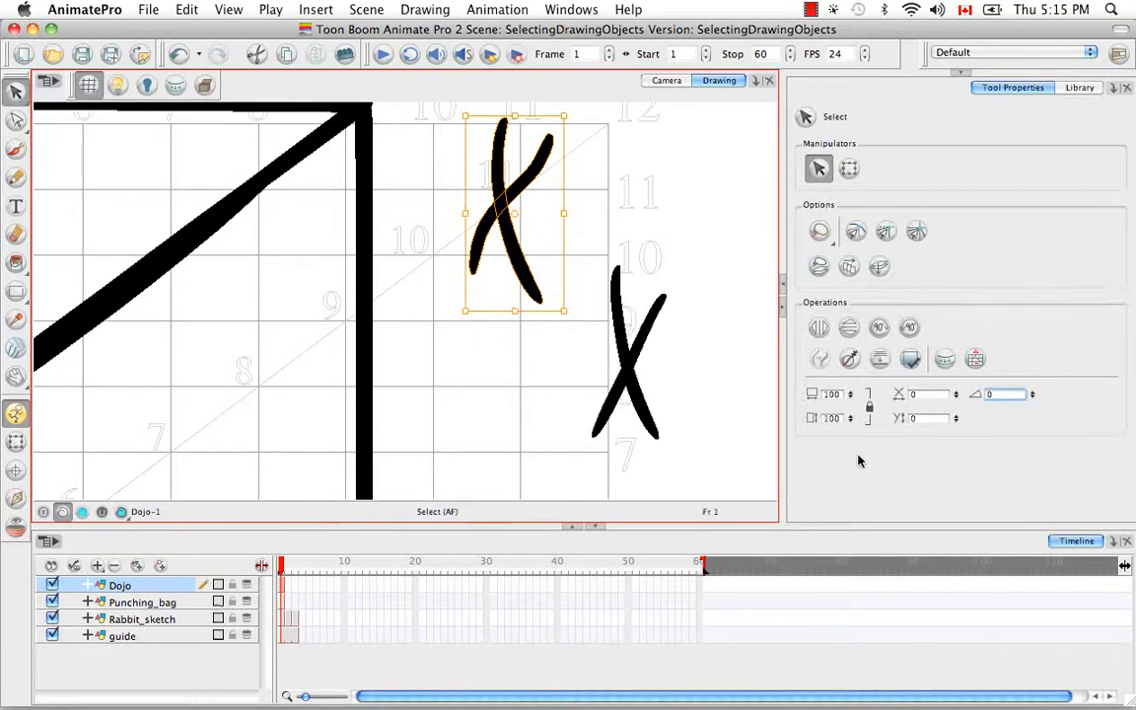
pyautogui.click(880, 363)
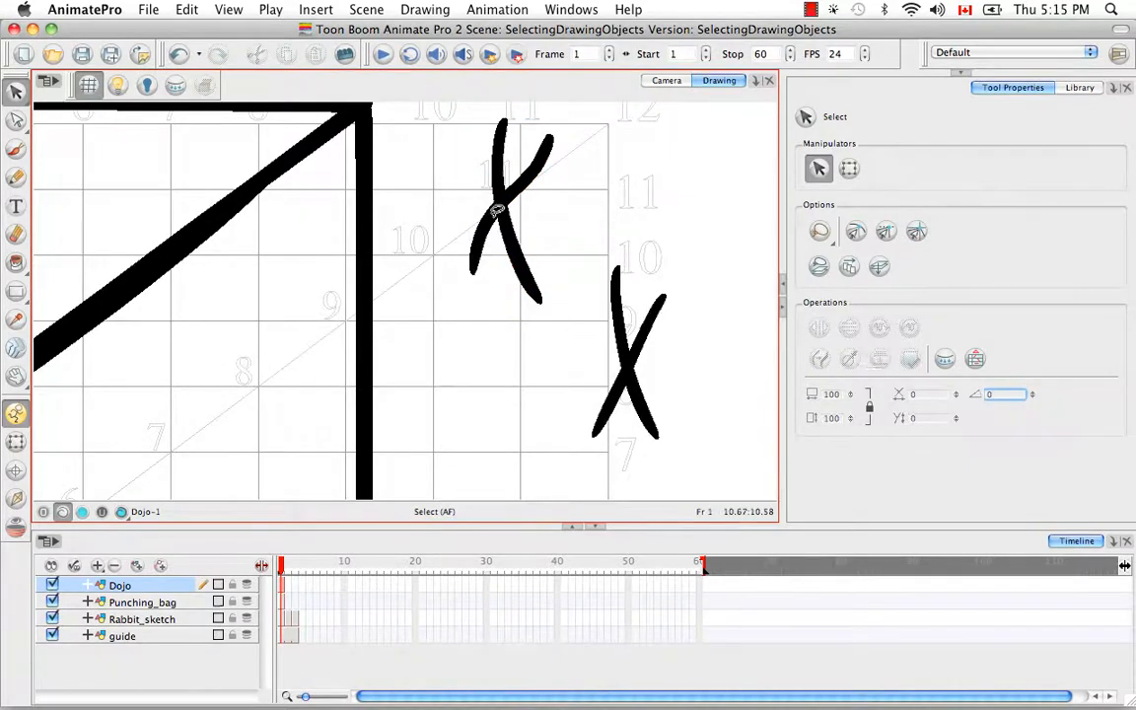
pyautogui.moveTo(442, 183); pyautogui.dragTo(563, 210)
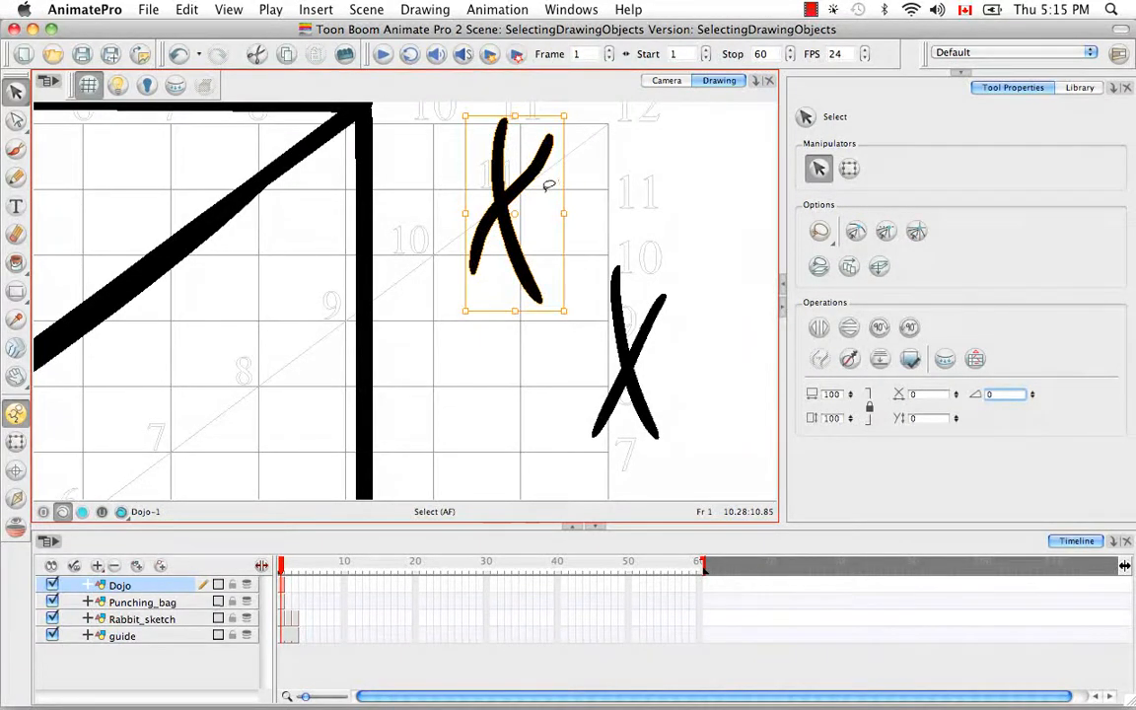
pyautogui.click(704, 344)
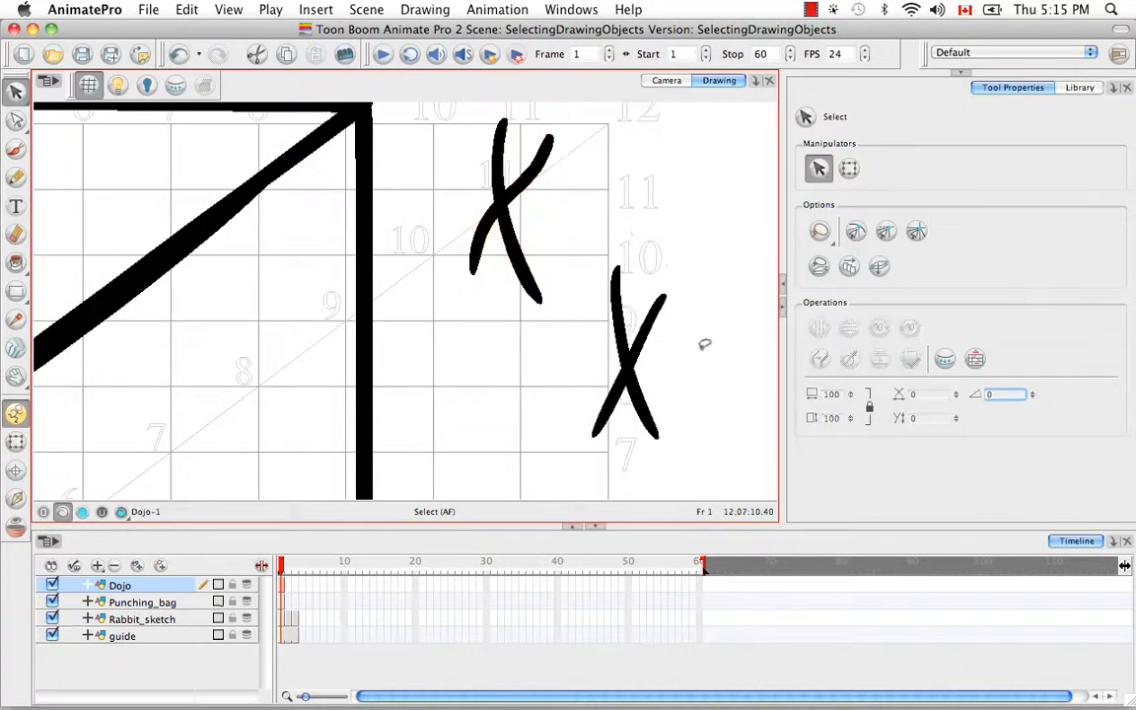